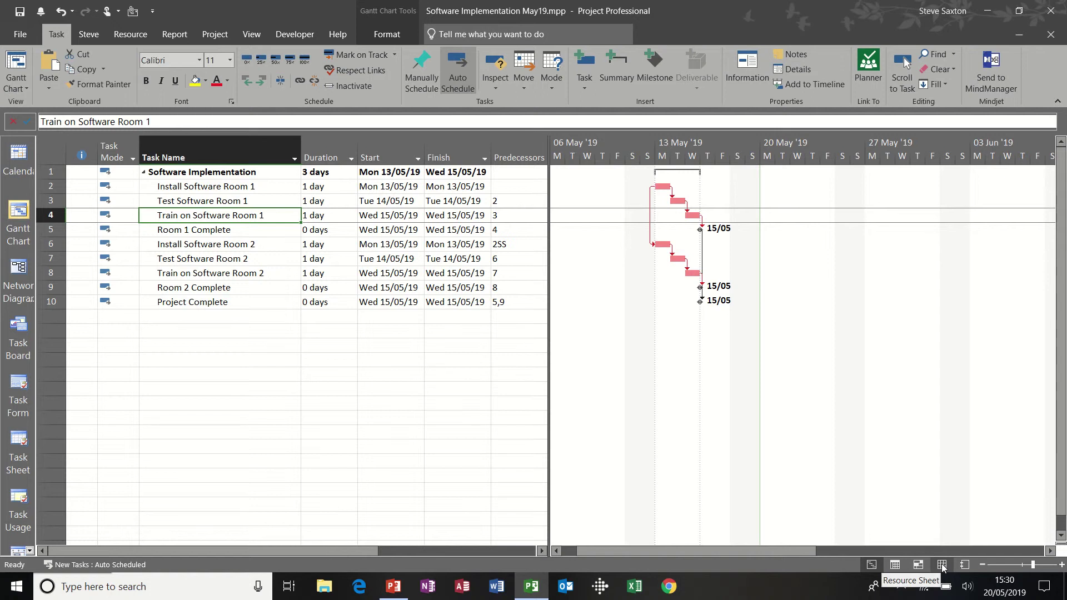
Step: Switch to the Resource Sheet and enter the four people's first names as resources in rows 1 to 4
click(942, 564)
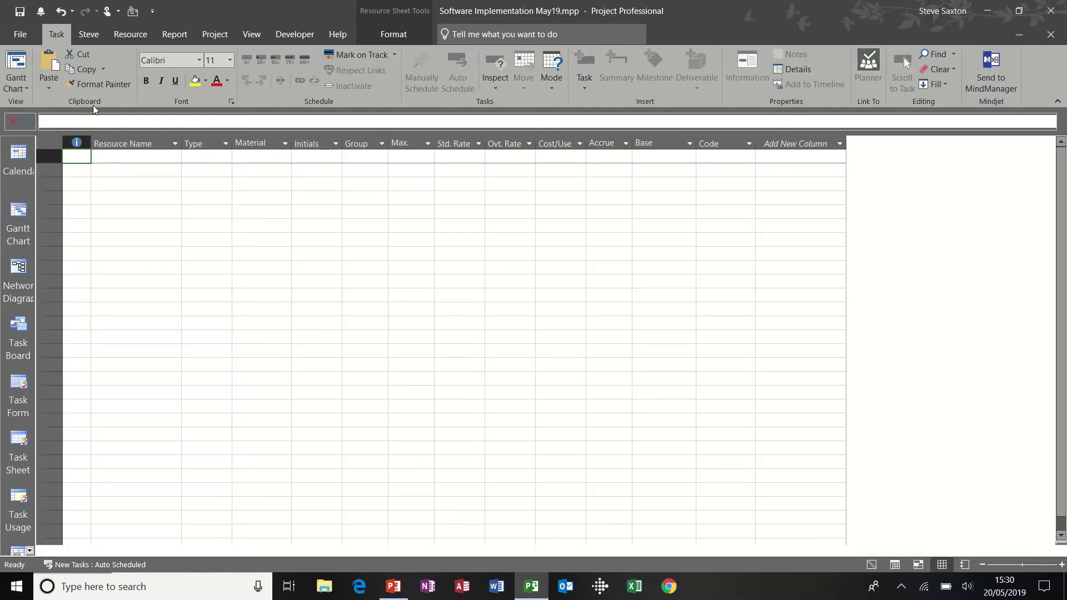
click(115, 155)
text(Anne)
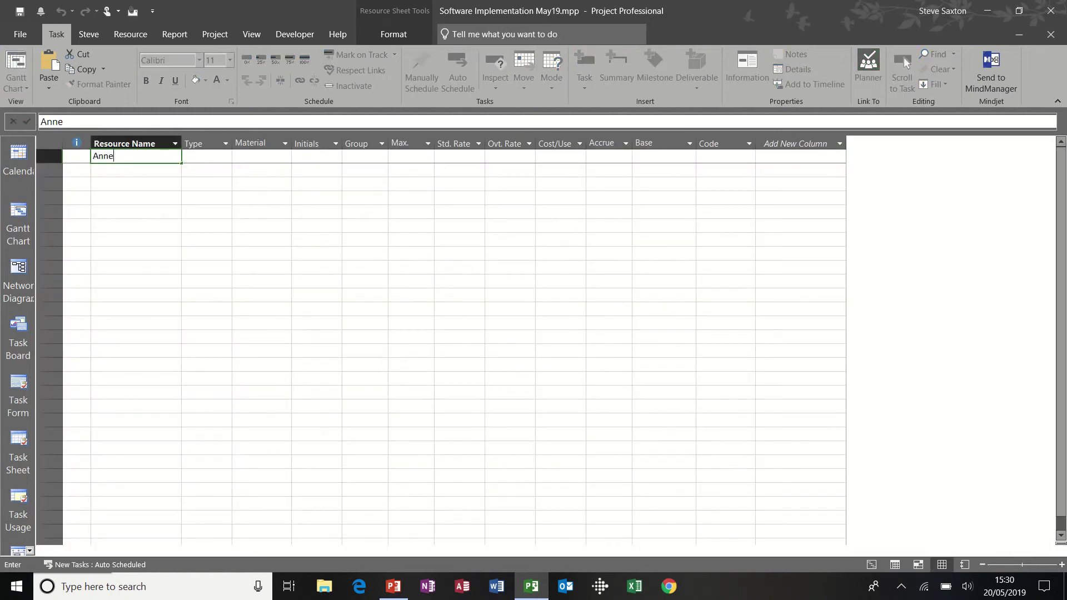
key(Return)
text(Bob)
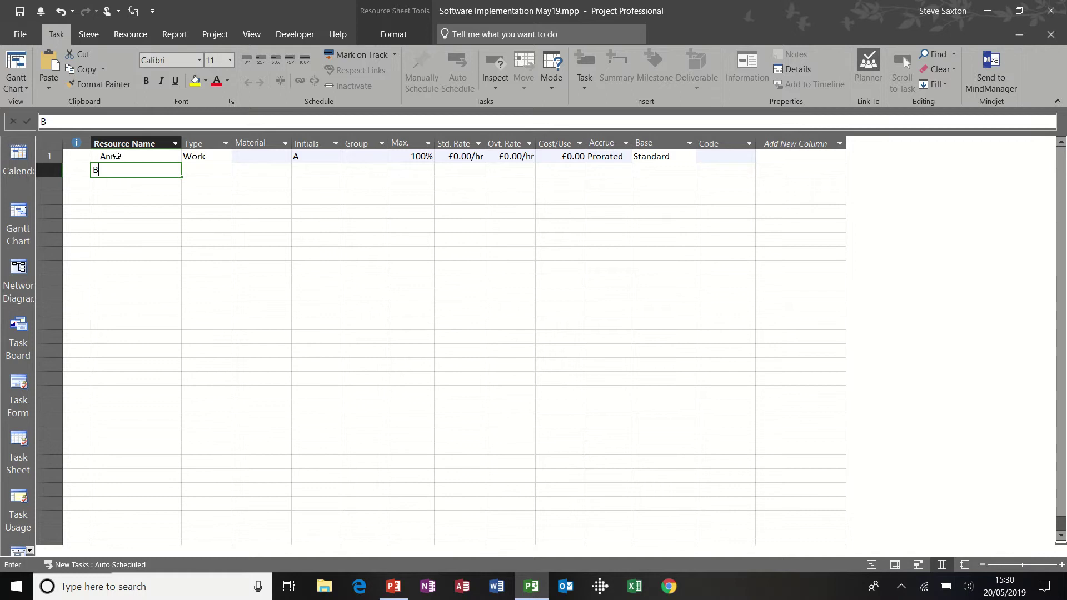
key(Return)
text(Bill)
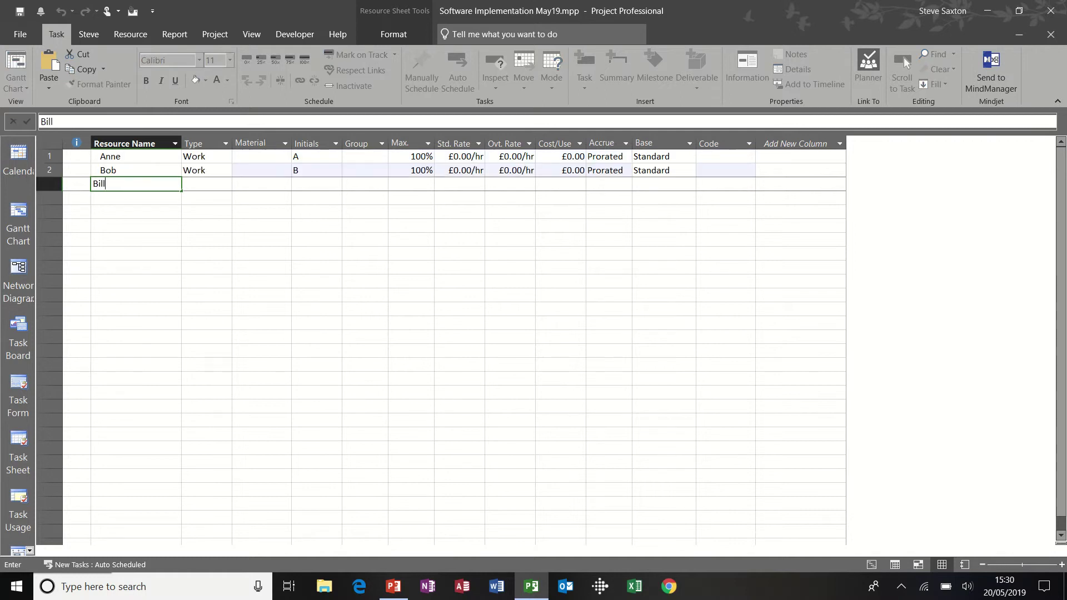
key(Return)
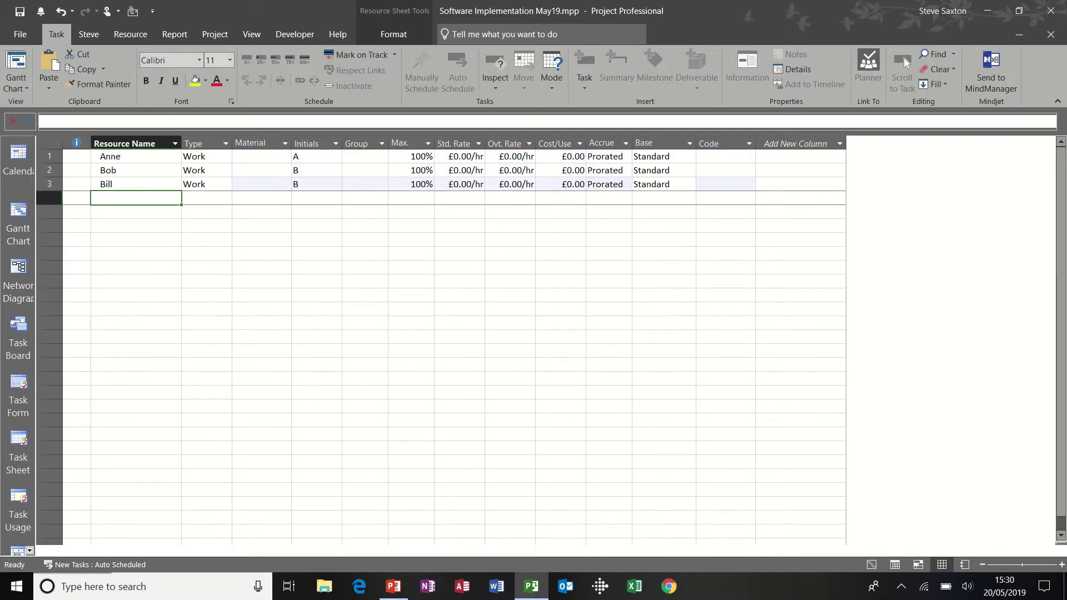
text(Ben)
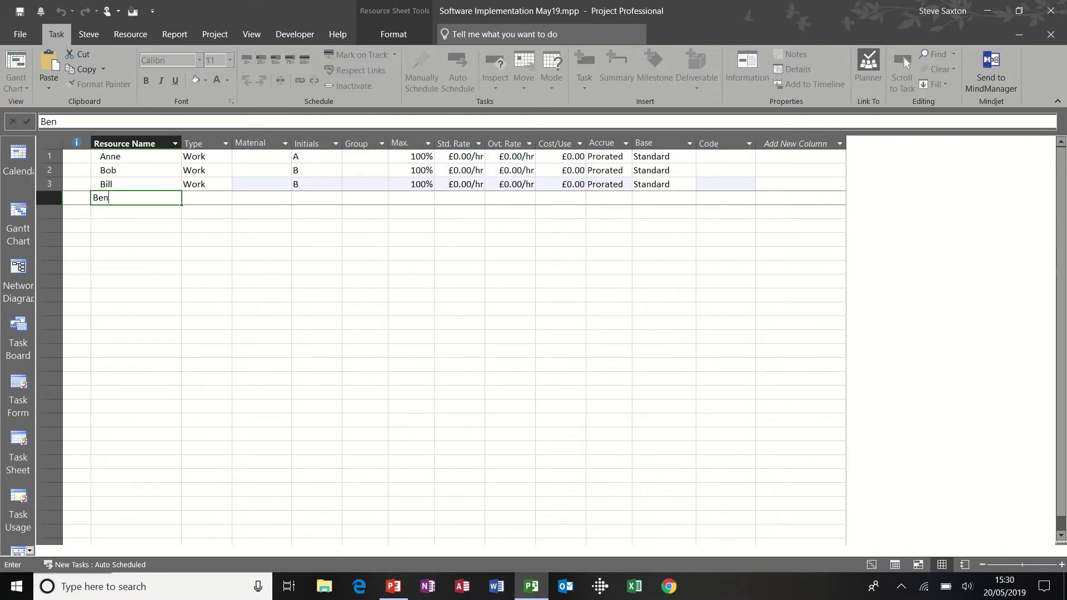
key(Return)
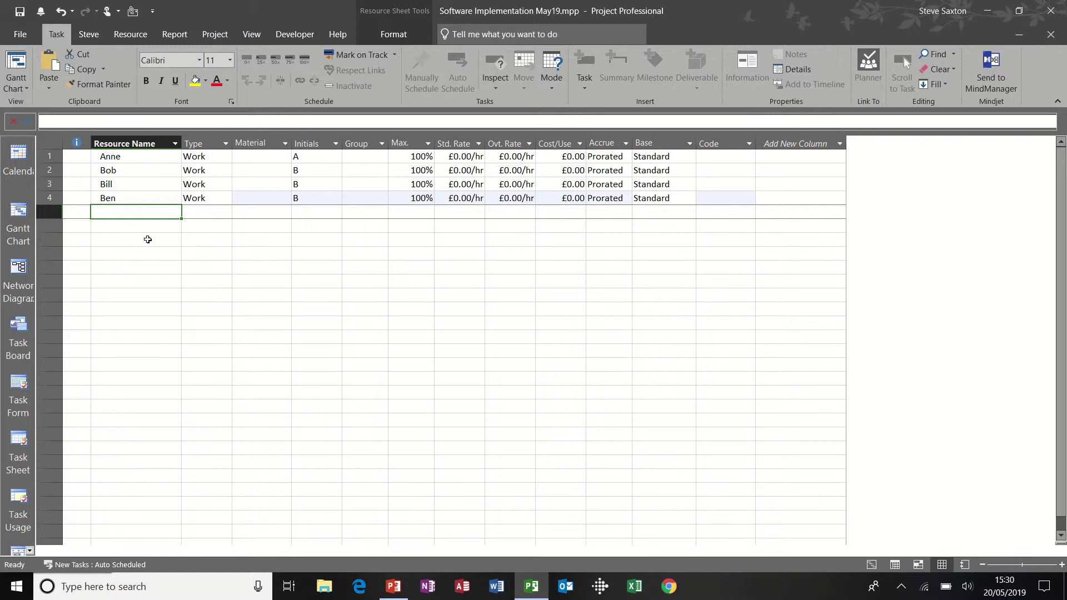
Step: Add the resources Microsoft Office, Computers and Paper below the four people
text(Microsoft)
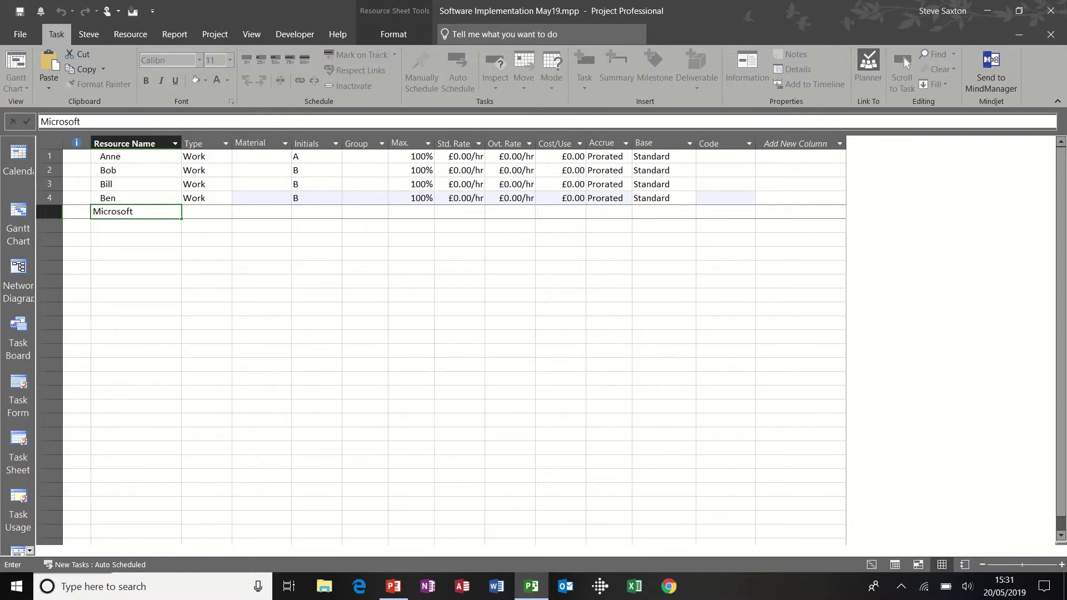
text( Office)
key(Return)
text(C)
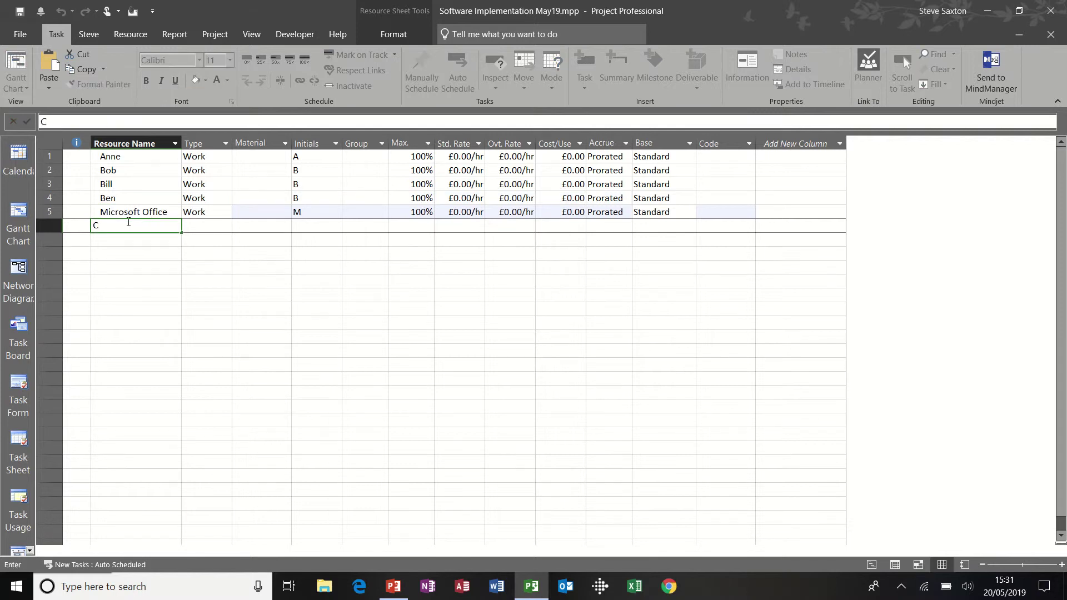
text(omputers)
key(Return)
text(Paper)
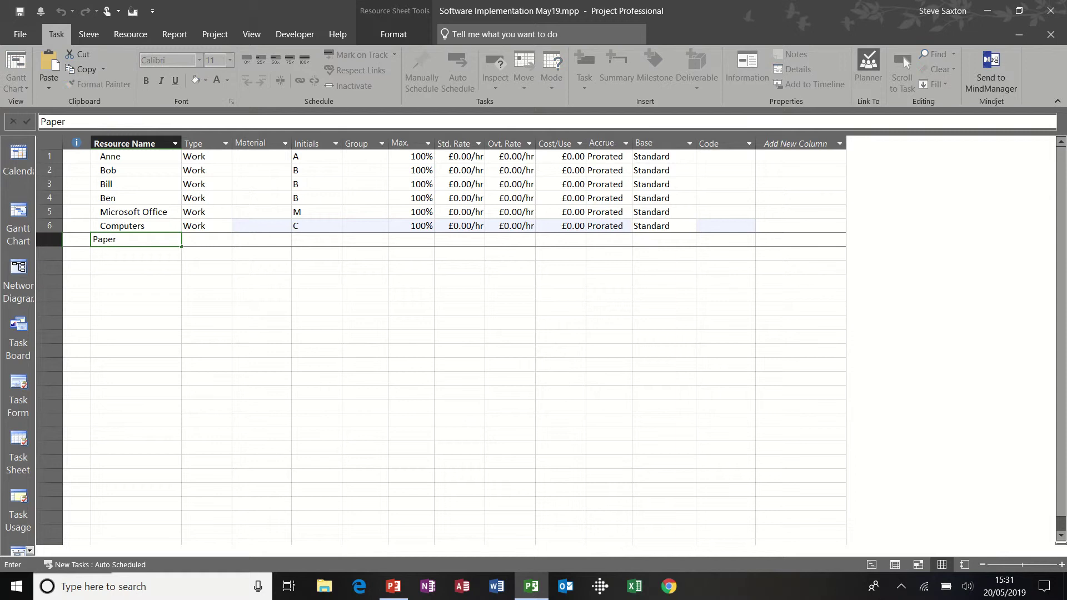
key(Return)
Step: Add Hotel and Contractors as the last two resources in the list
text(Hotel)
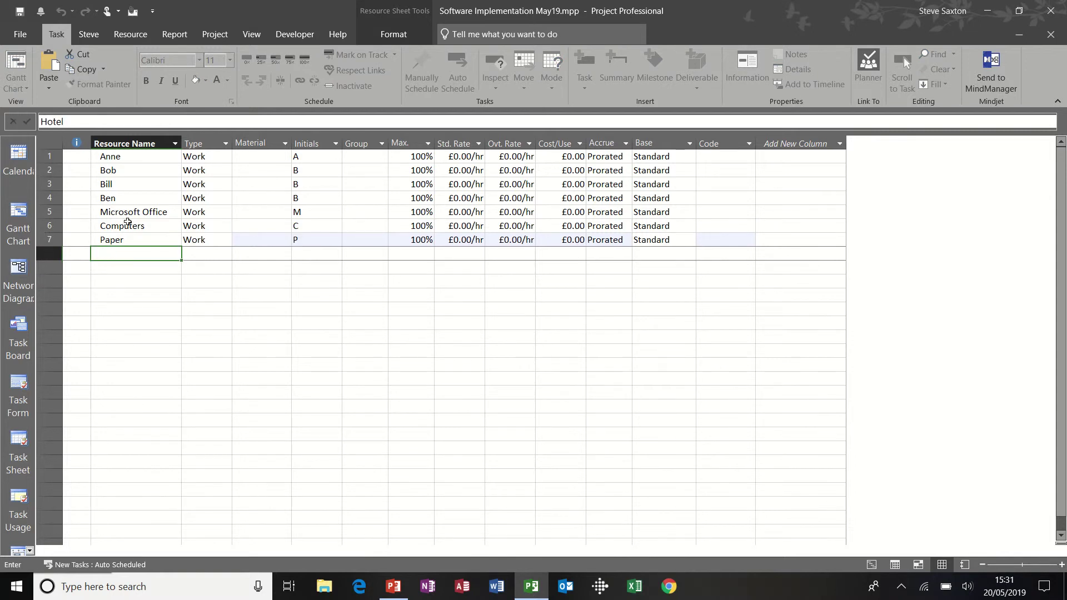
key(Return)
text(Co)
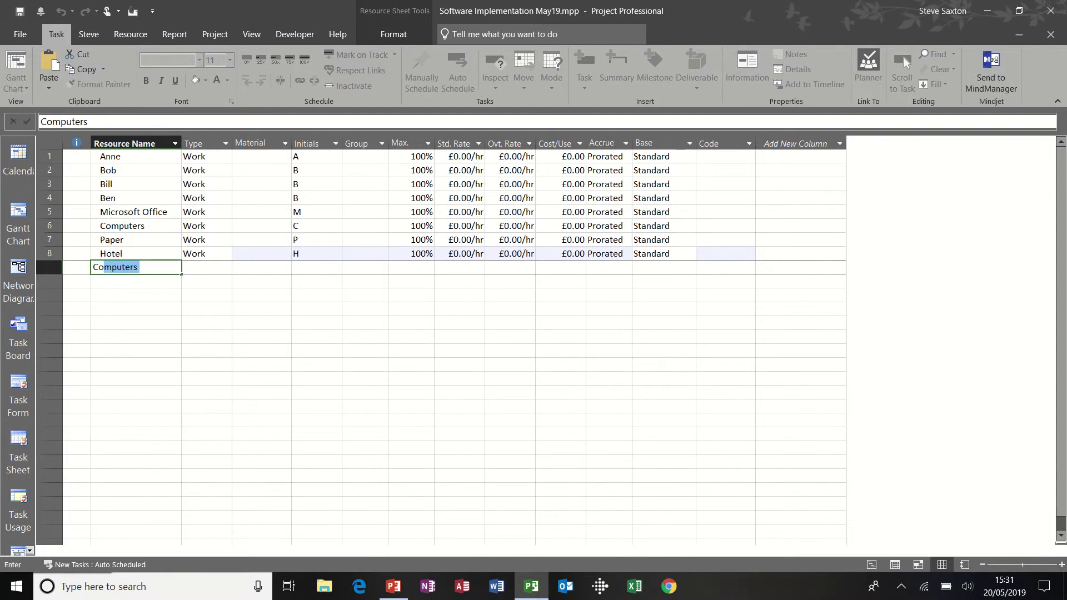
text(ntractors)
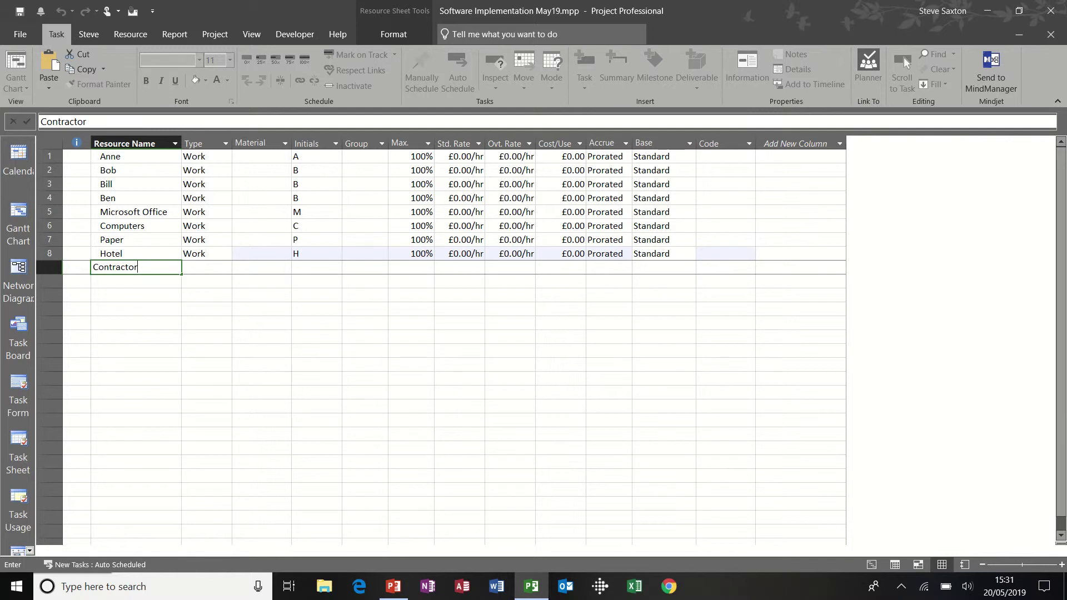
click(212, 266)
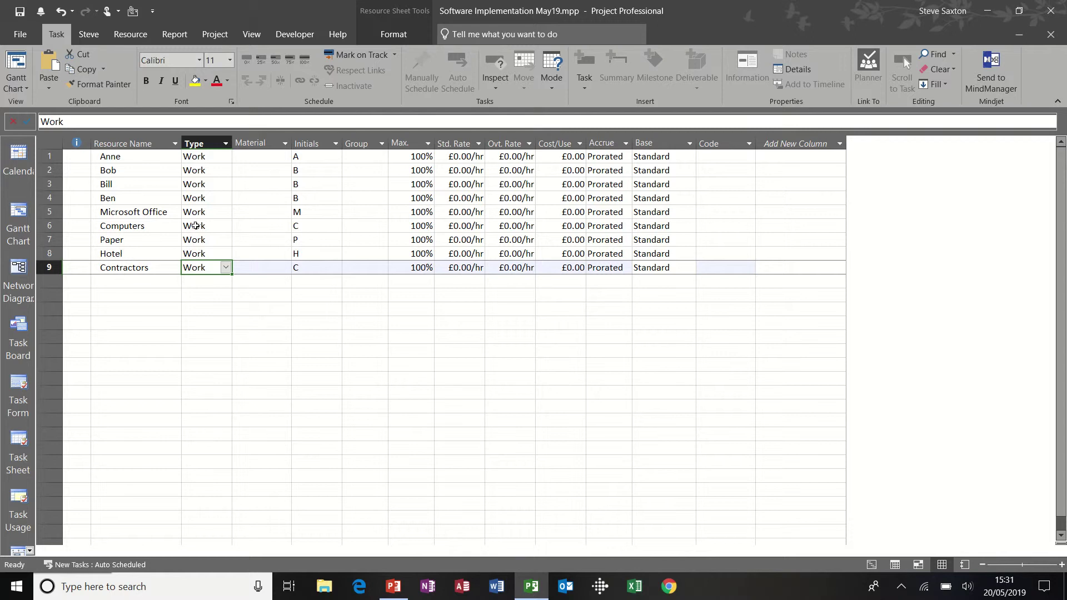
click(219, 159)
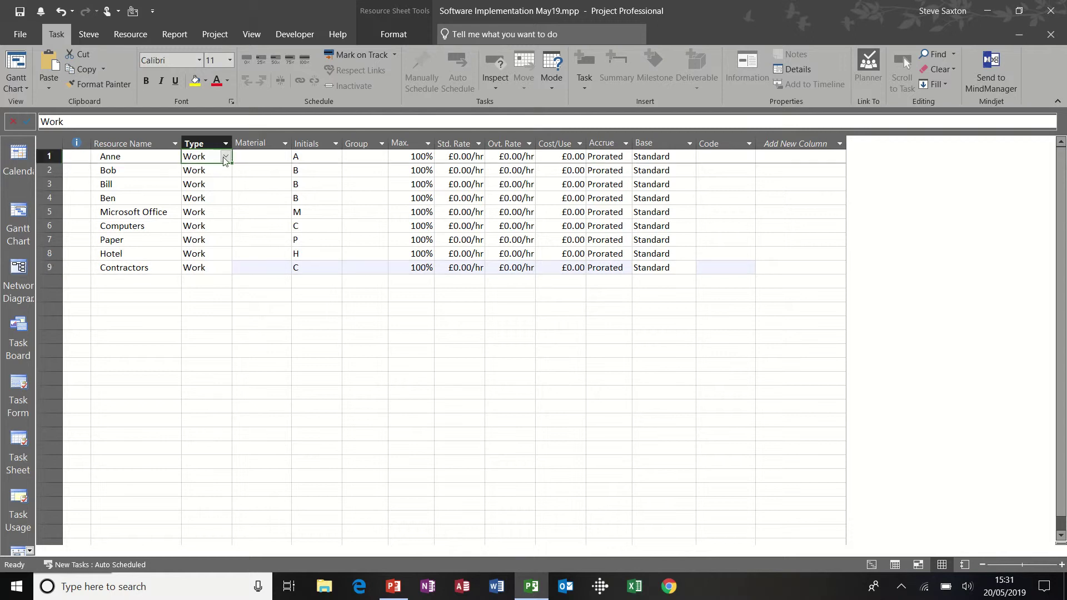
click(226, 157)
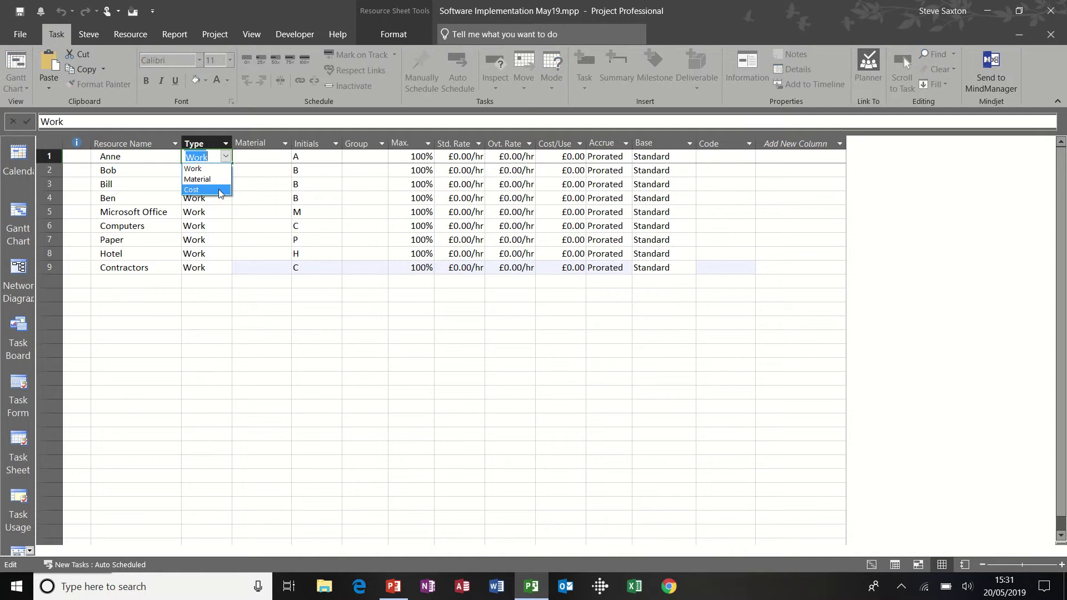
click(211, 218)
Step: Set the Microsoft Office resource's type to Material and fill it down to Computers and Paper
click(207, 213)
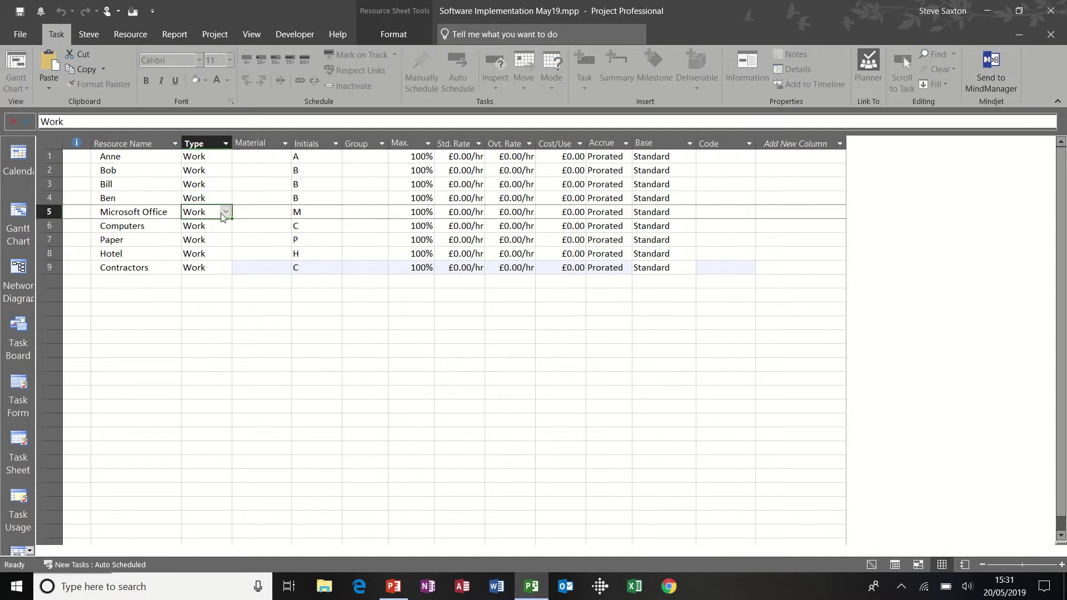
click(207, 213)
click(226, 212)
click(222, 233)
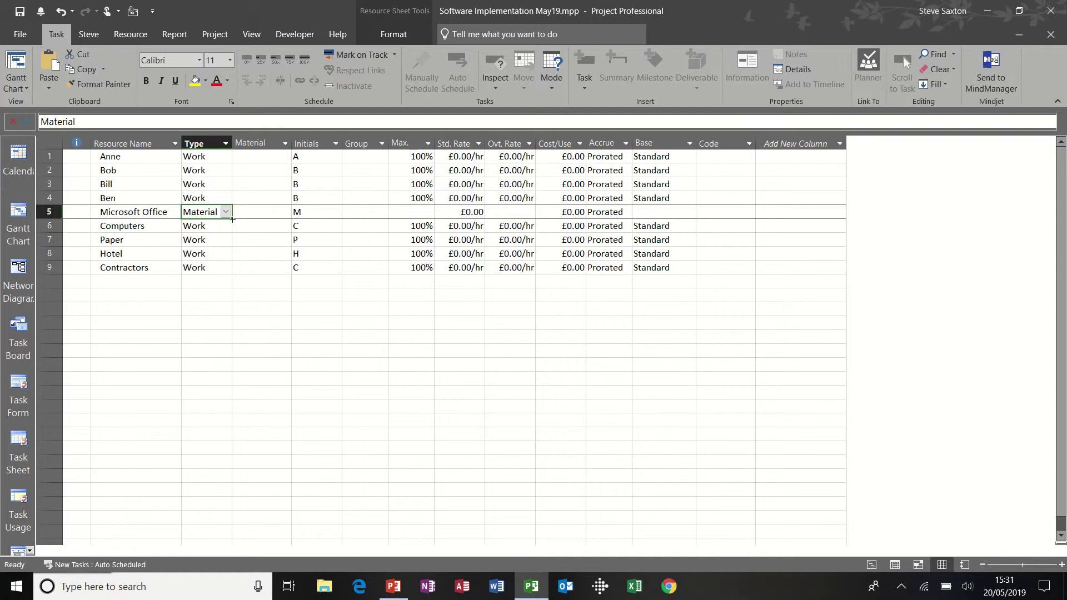
drag(233, 221, 231, 245)
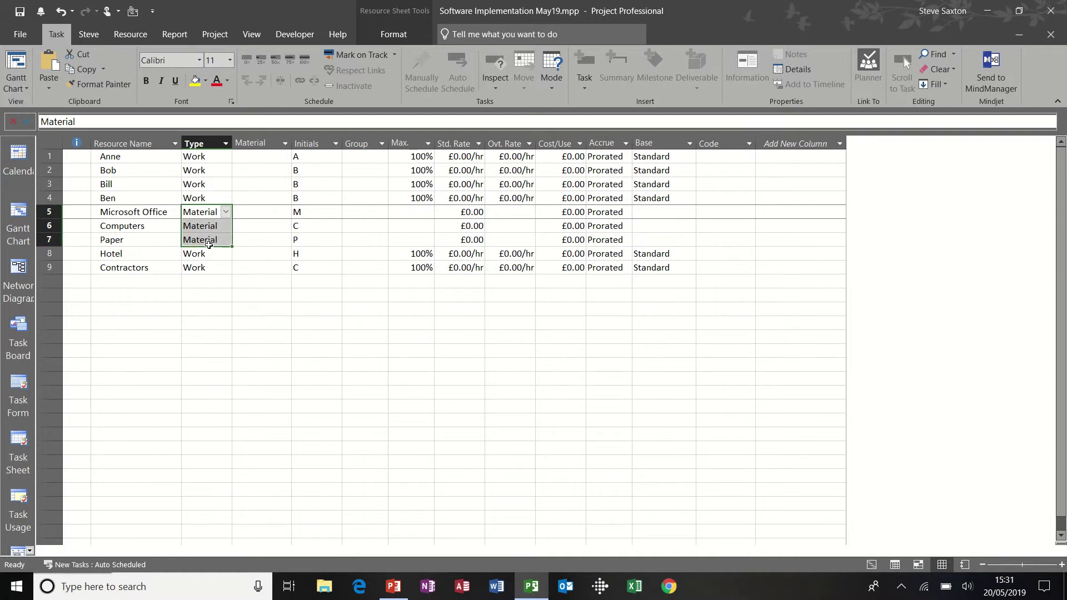
Step: Change the Hotel resource's type to Cost
click(217, 254)
click(226, 254)
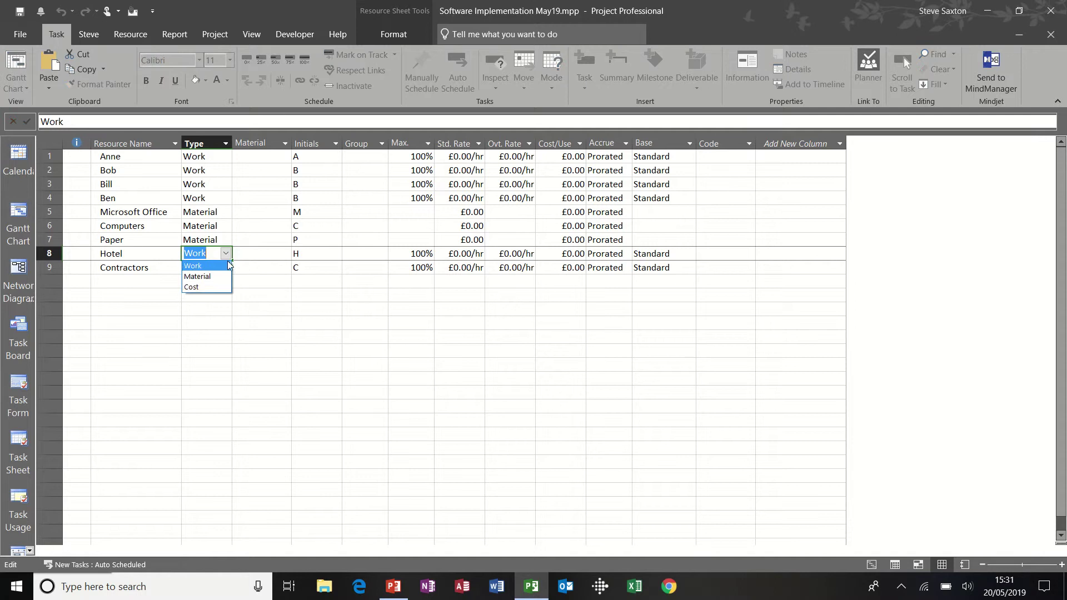
click(218, 289)
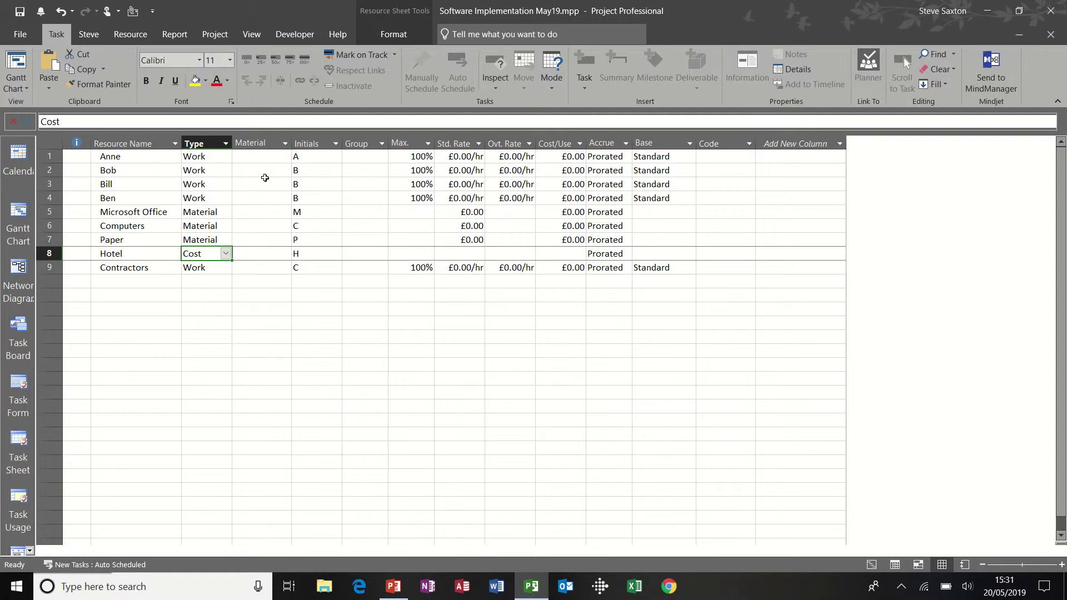
Step: Enter the material labels MSO for Microsoft Office, PCs for Computers and Pack for Paper
click(252, 211)
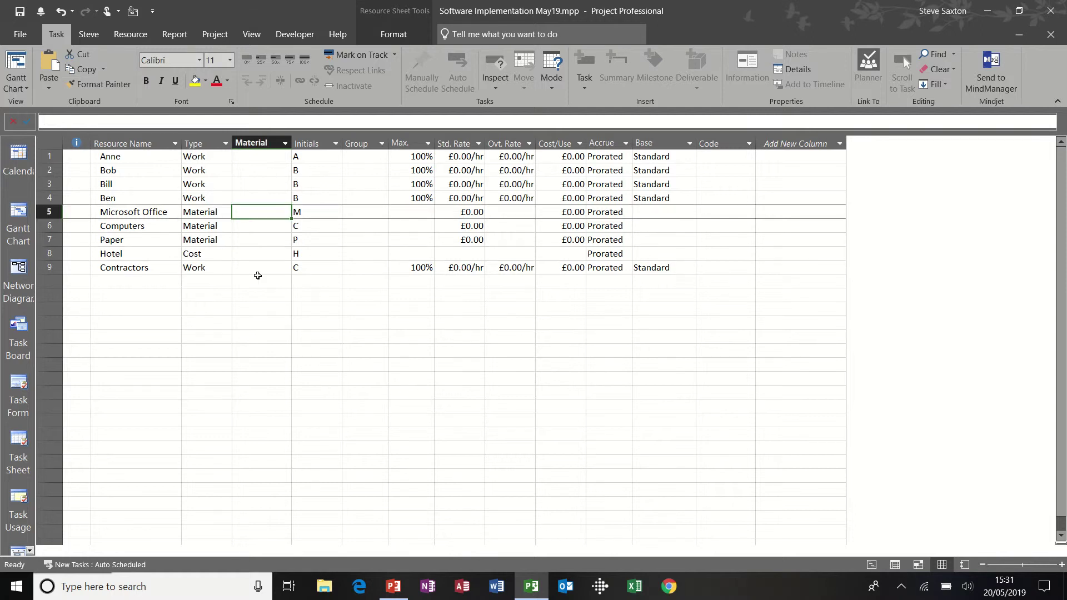
text(MSO)
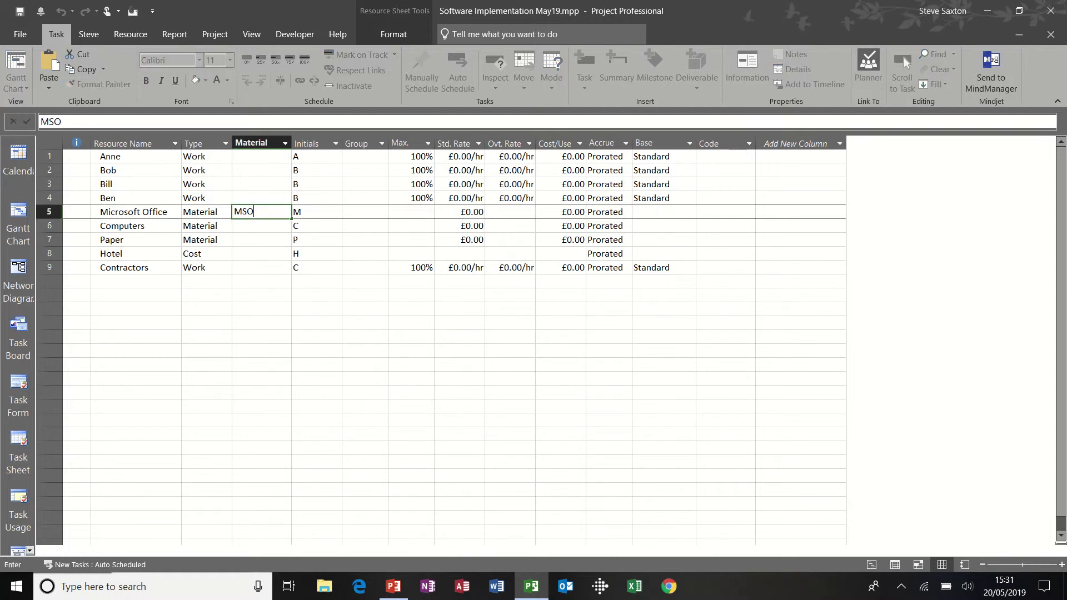
key(Return)
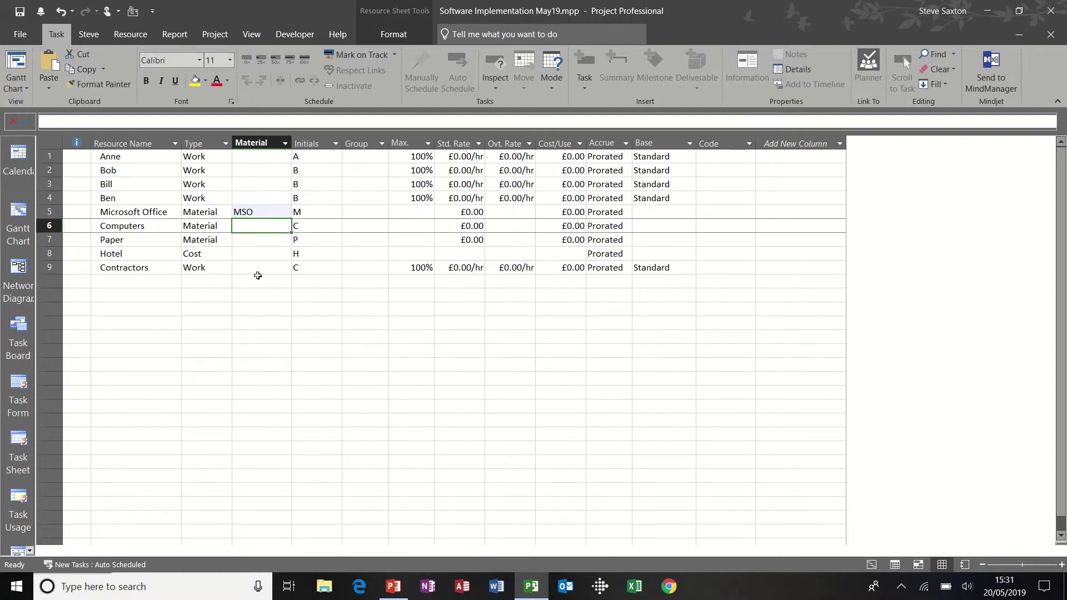
text(PC)
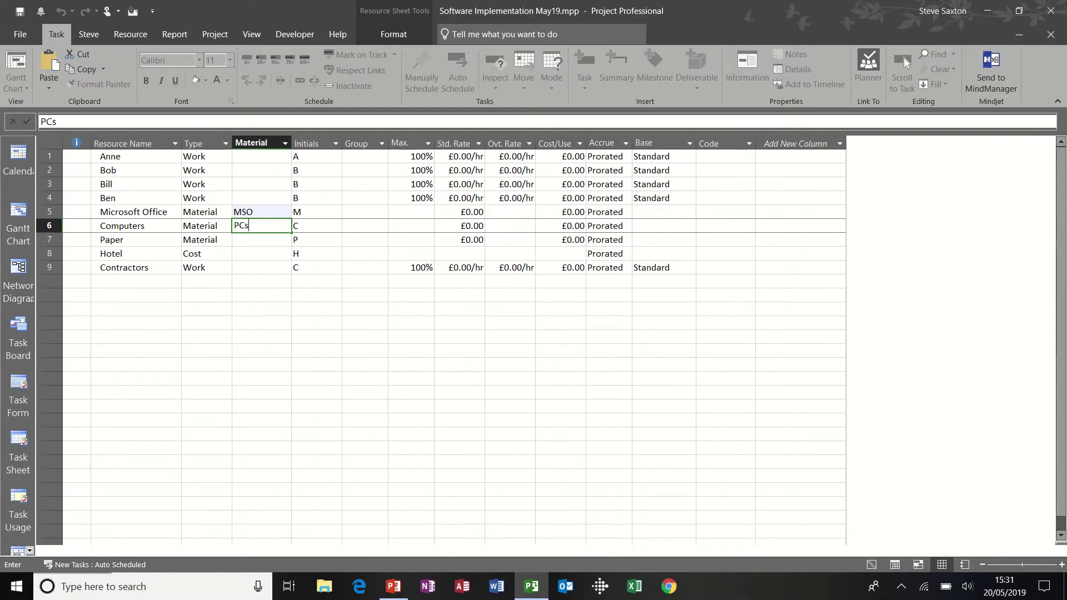
text(s)
key(Return)
text(Pack)
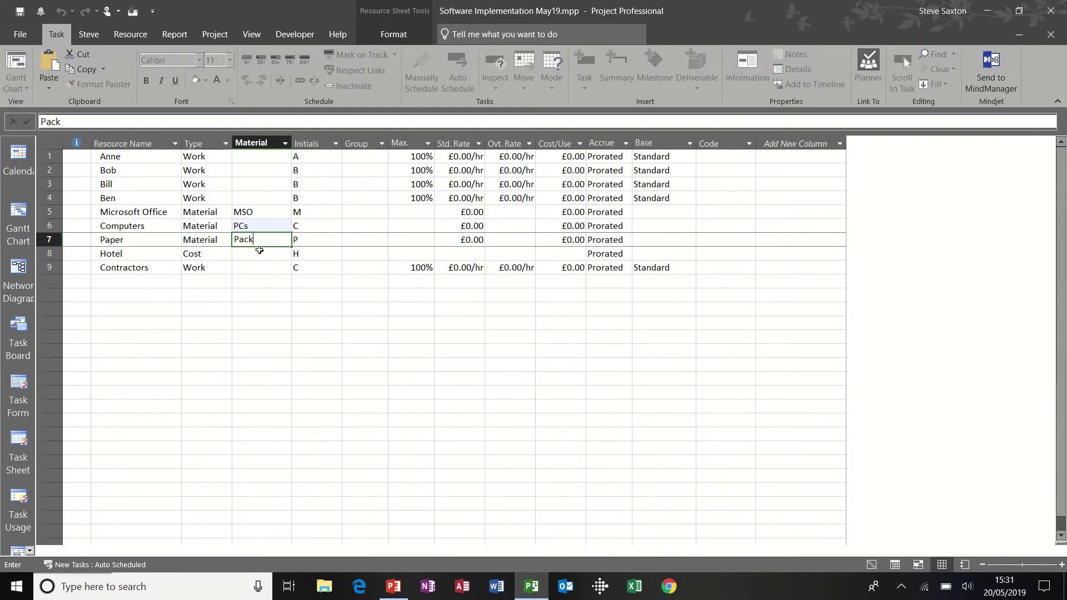
key(Return)
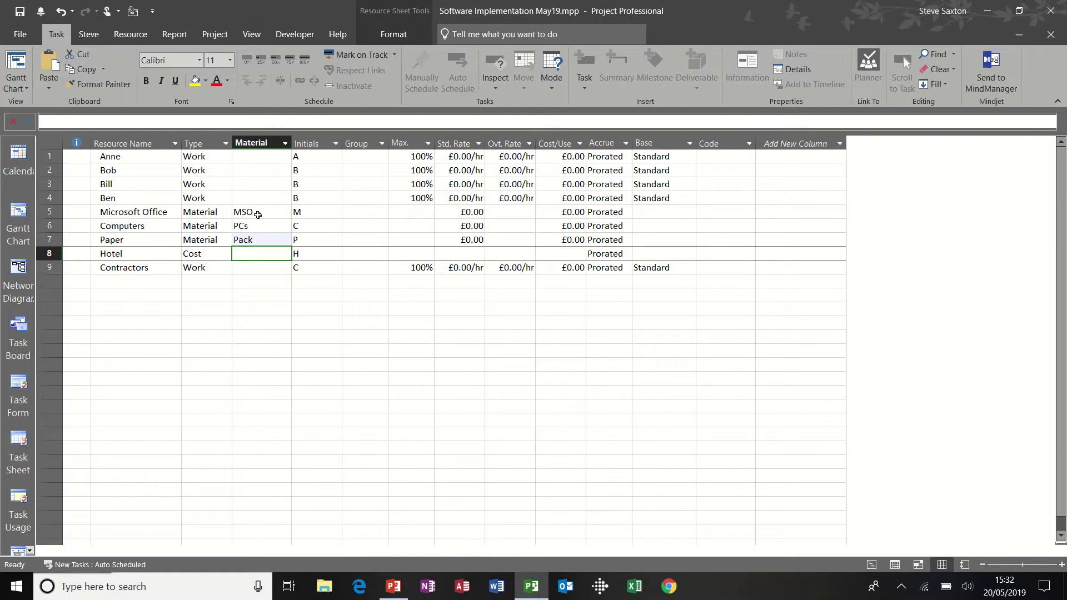
Step: Assign the group Trainer to the resources in rows 1 and 2, Admin to row 3 and Manager to row 4
click(366, 157)
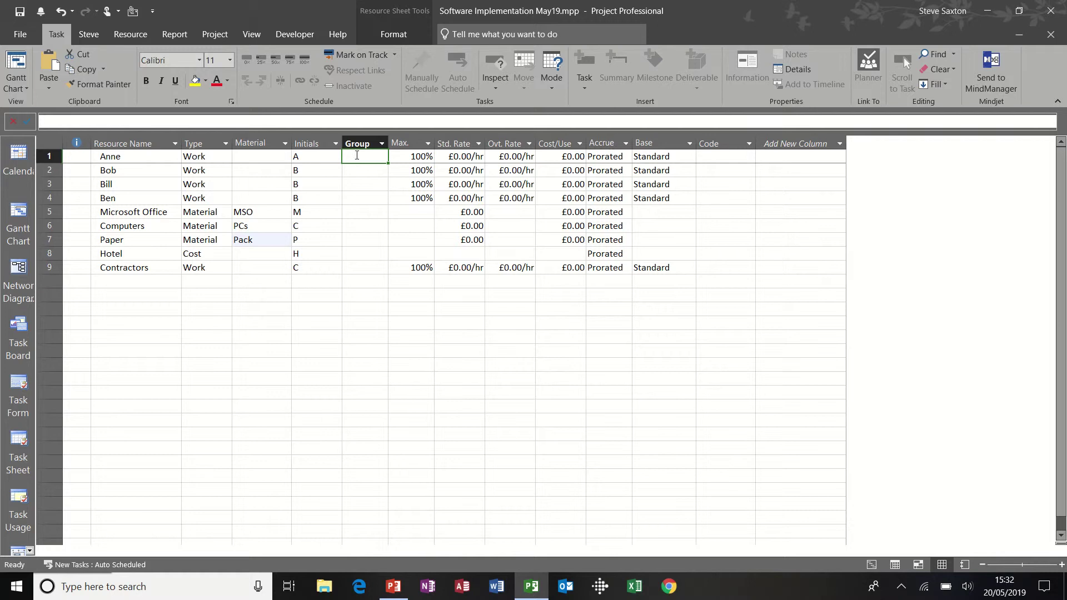
text(Tr)
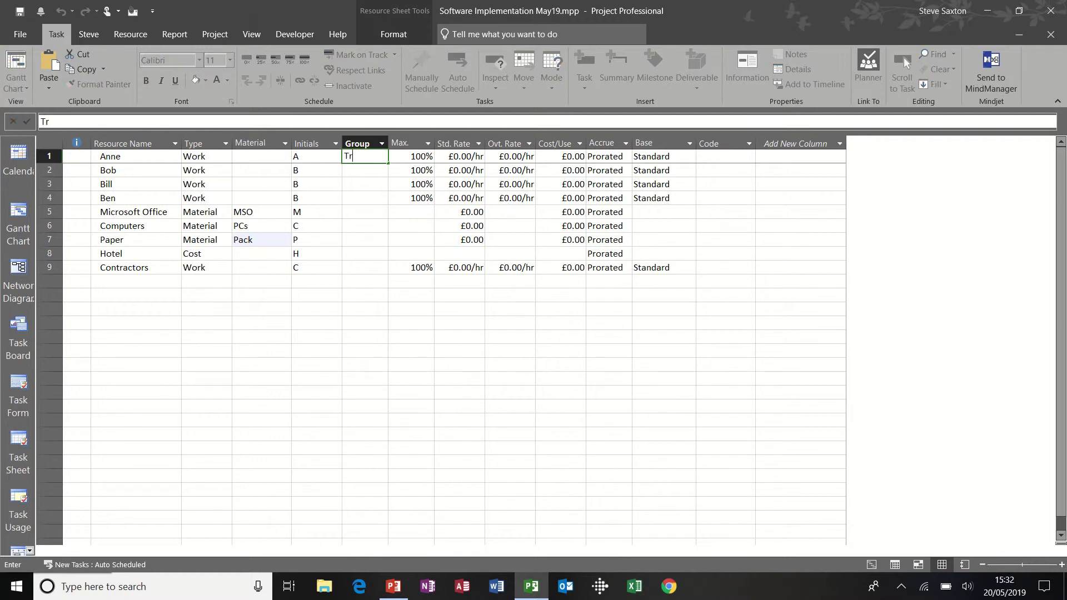
text(ainer)
key(Return)
text(Trainer)
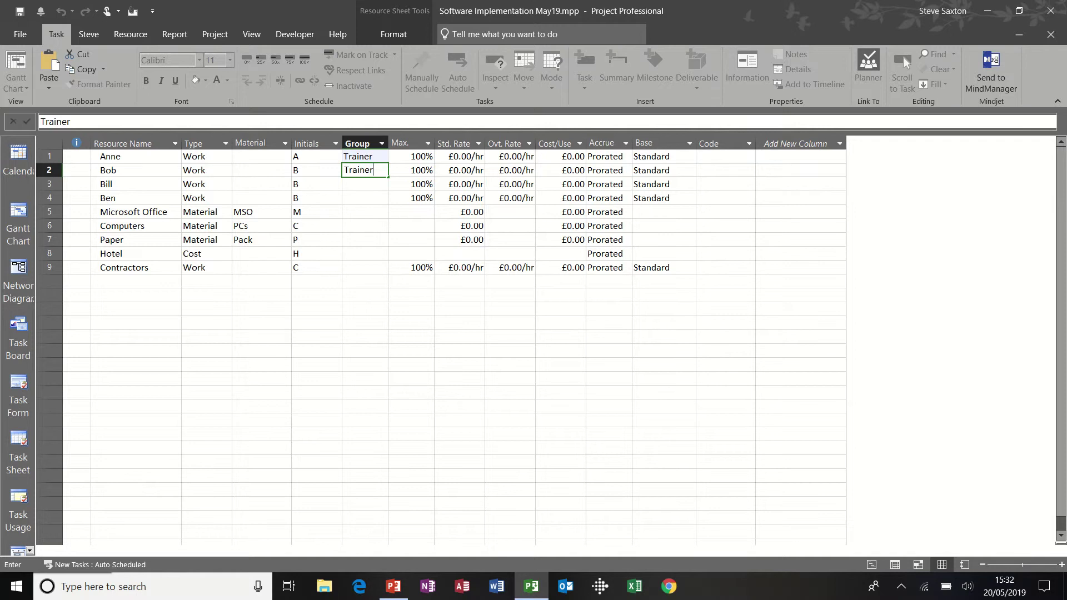
key(Return)
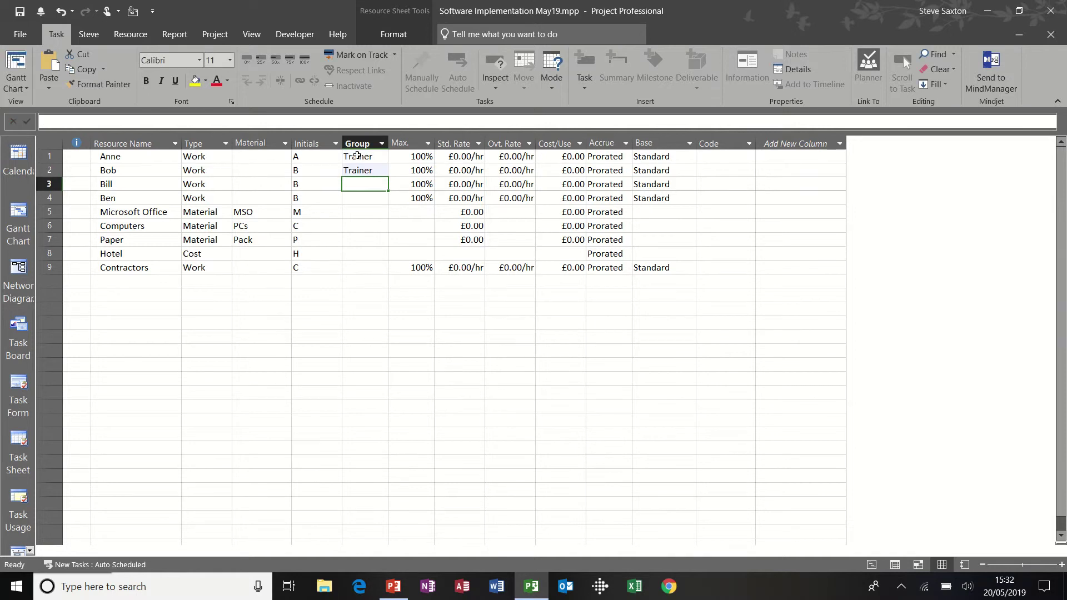
text(Admin)
key(Return)
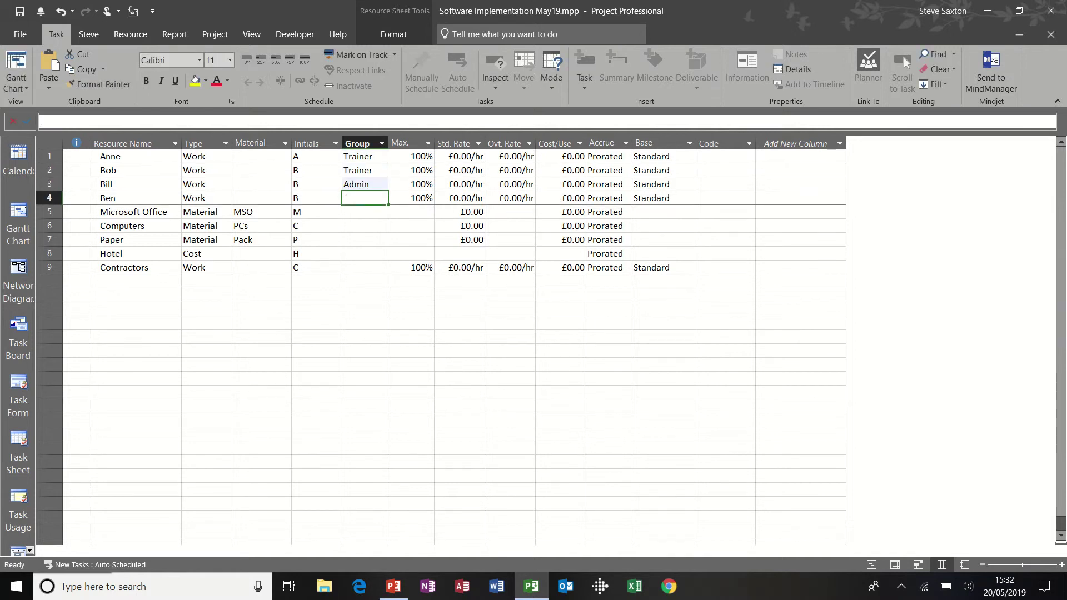
text(Manager)
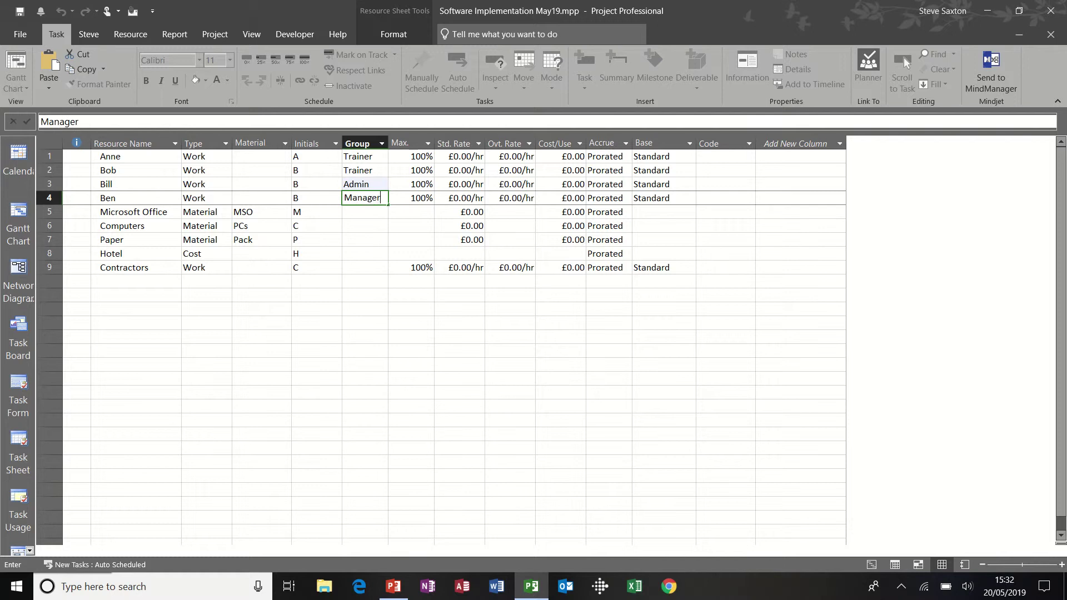
key(Return)
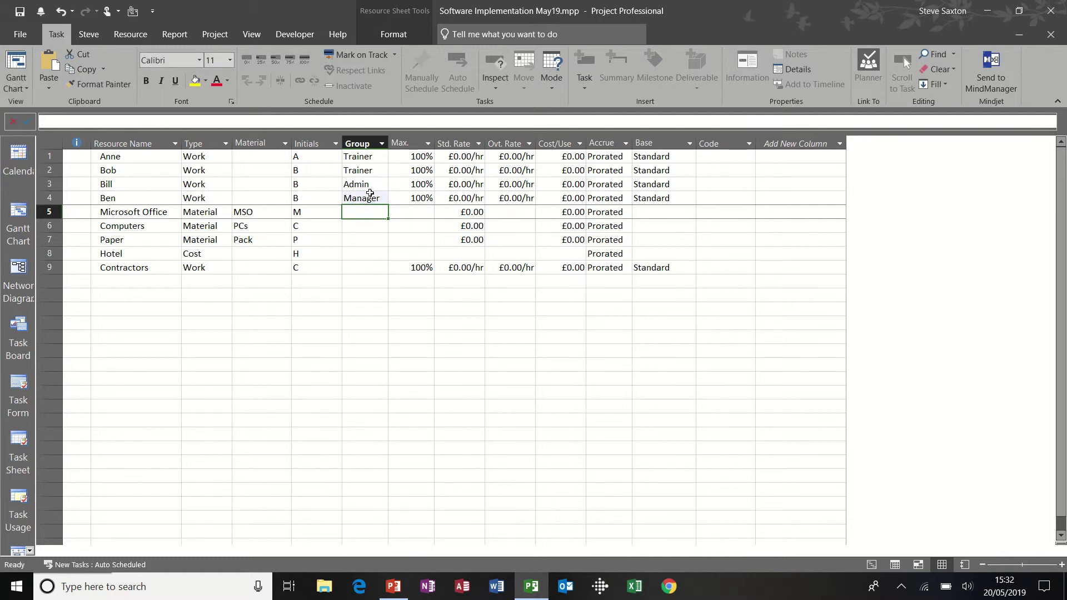
Step: Set the row 1 resource's standard rate to £10.00/hr and overtime rate to £15.00/hr, and fill both down to row 4
click(427, 158)
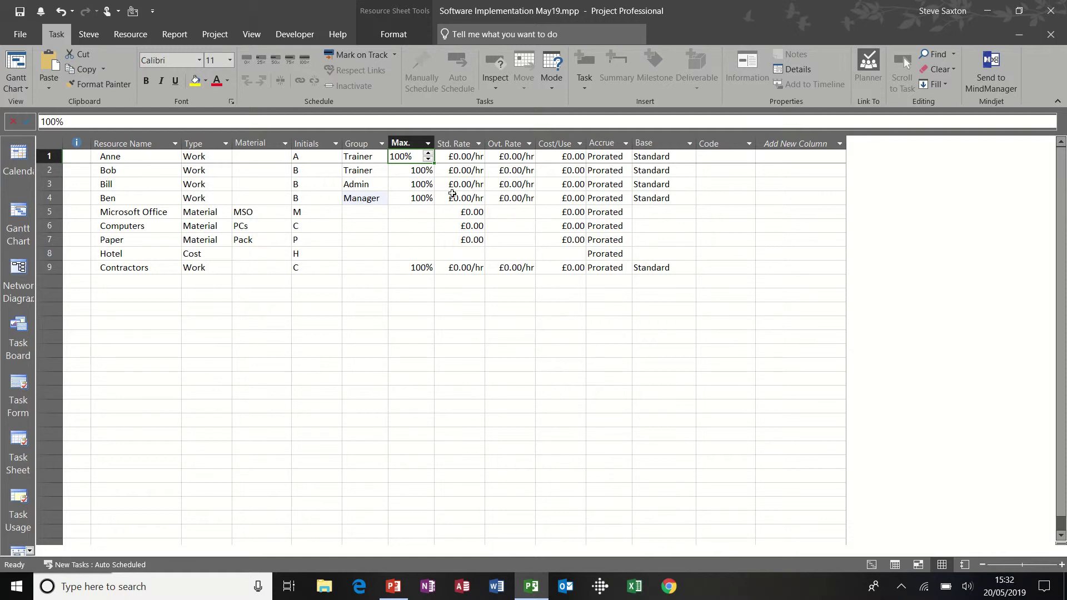
click(475, 154)
text(10)
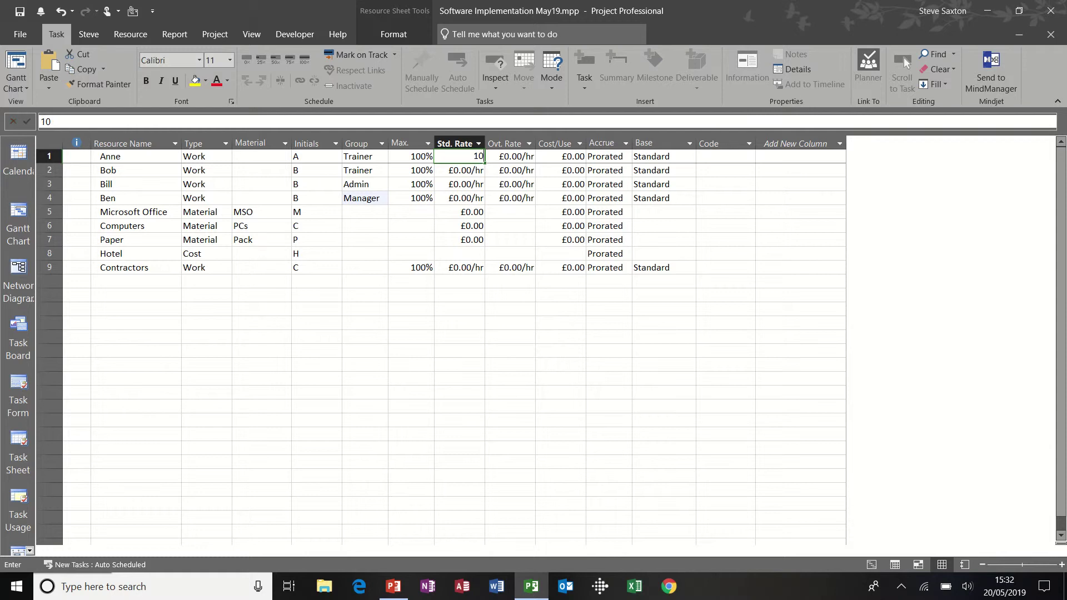
click(502, 156)
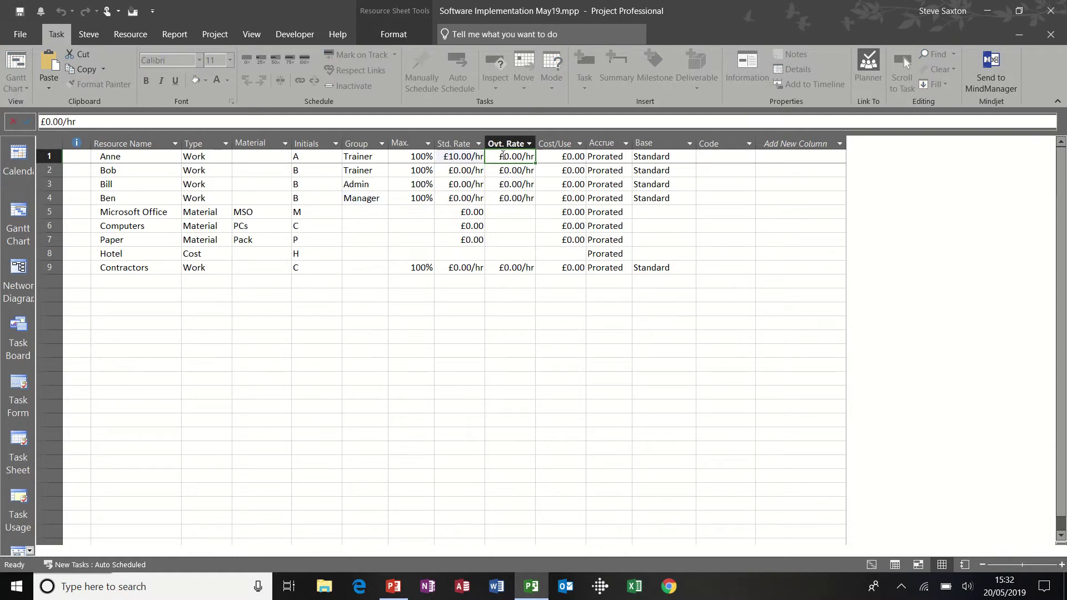
text(15)
click(466, 158)
drag(467, 157, 535, 201)
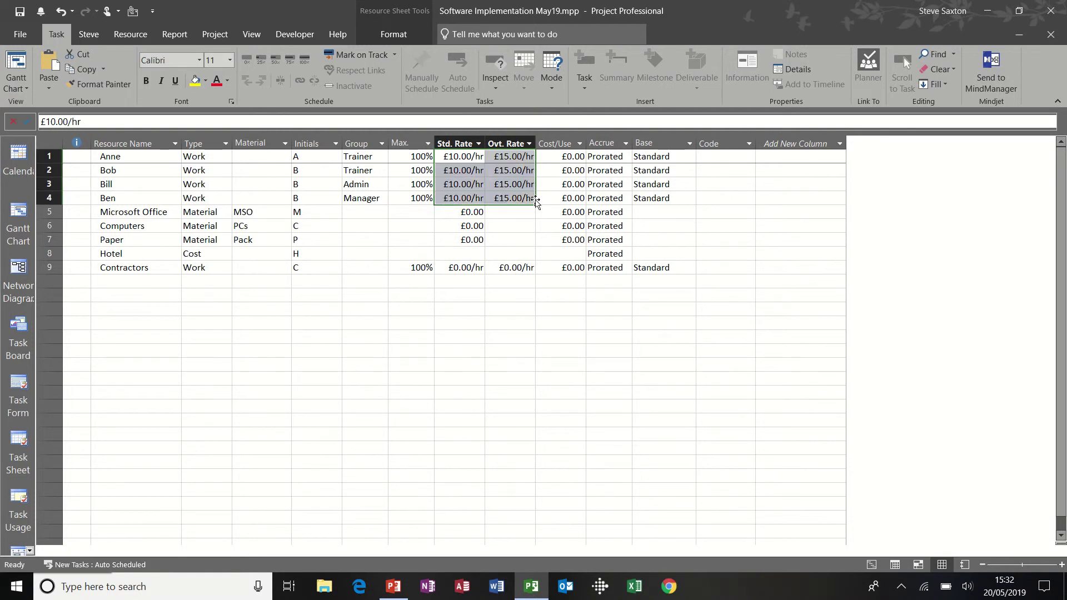
Step: Set the Microsoft Office resource's standard rate to £100.00
click(469, 213)
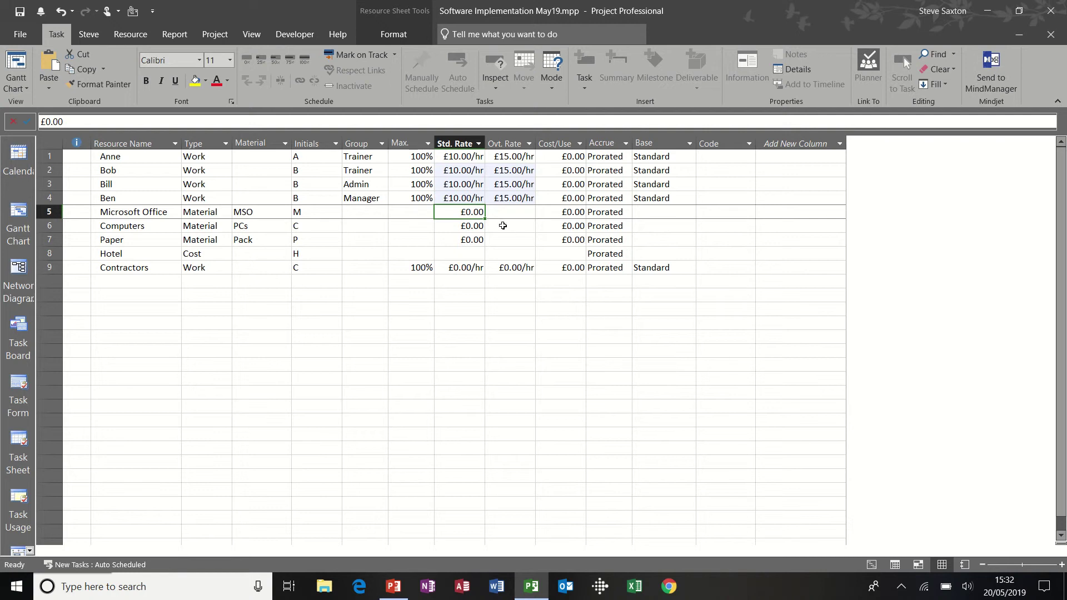
text(100)
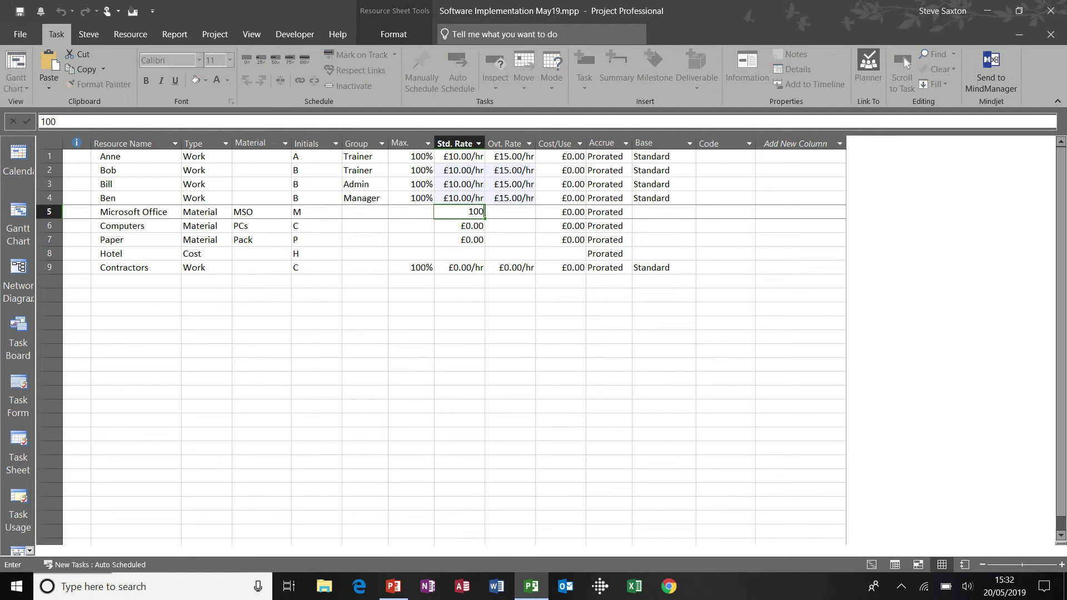
click(463, 224)
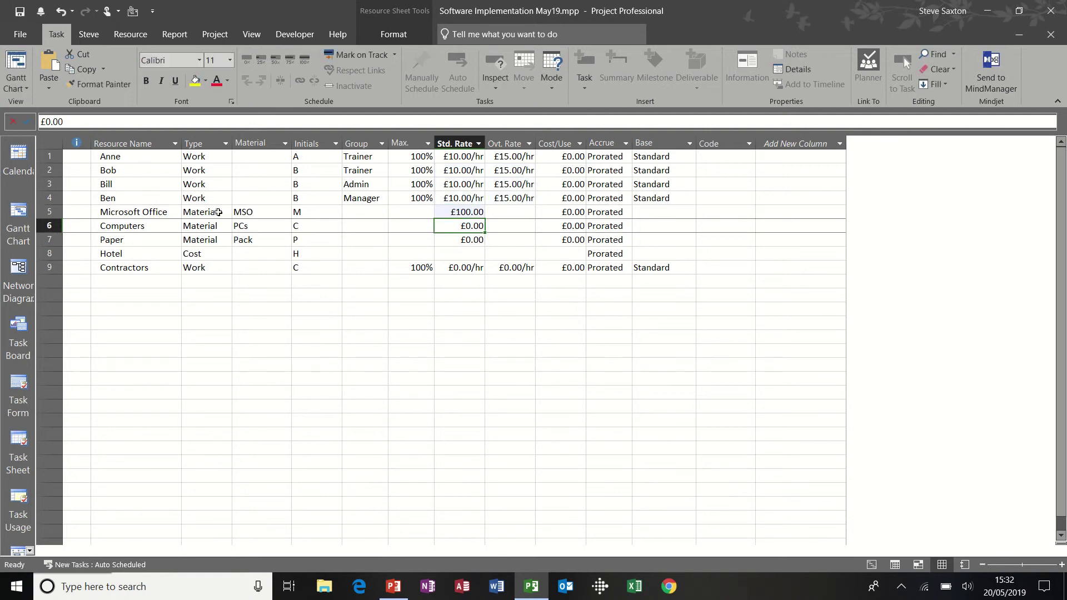
click(465, 212)
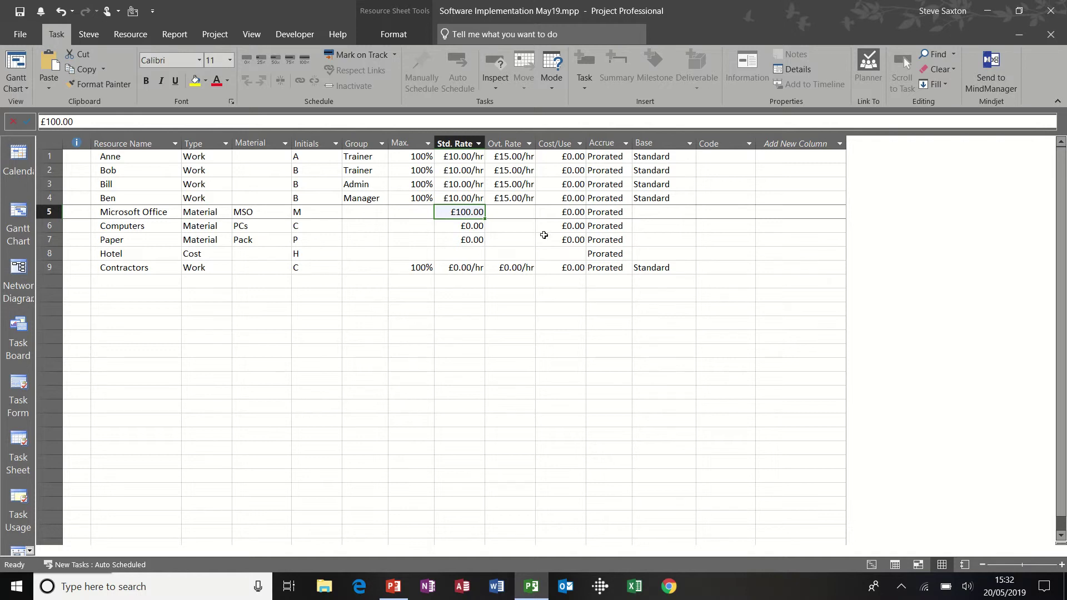
Step: Set the cost per use of Computers to £500.00 and the standard rate of Paper to £1.00
click(563, 226)
text(500)
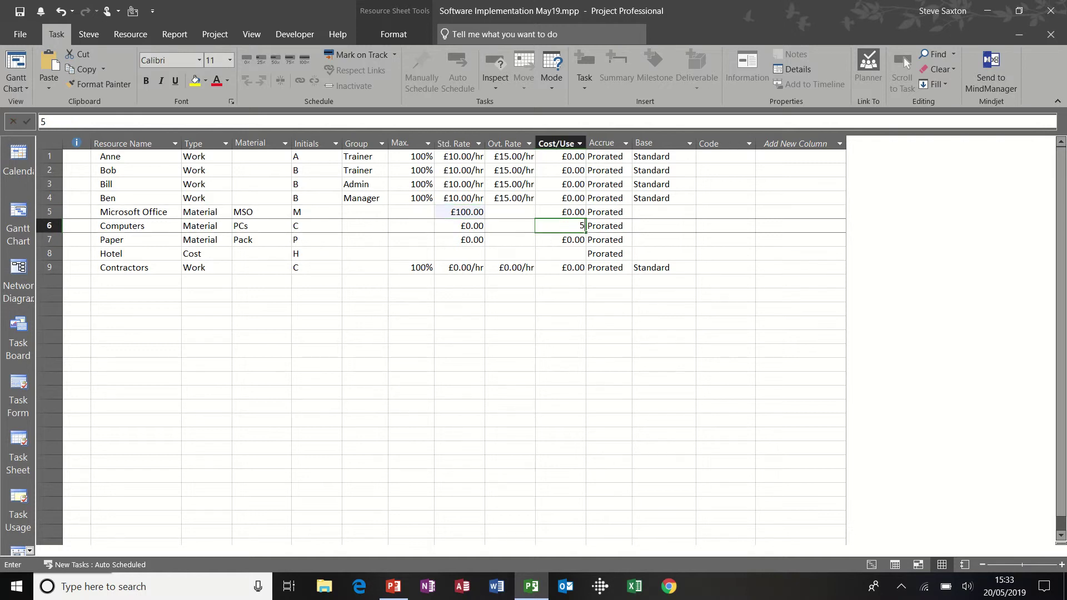
click(558, 239)
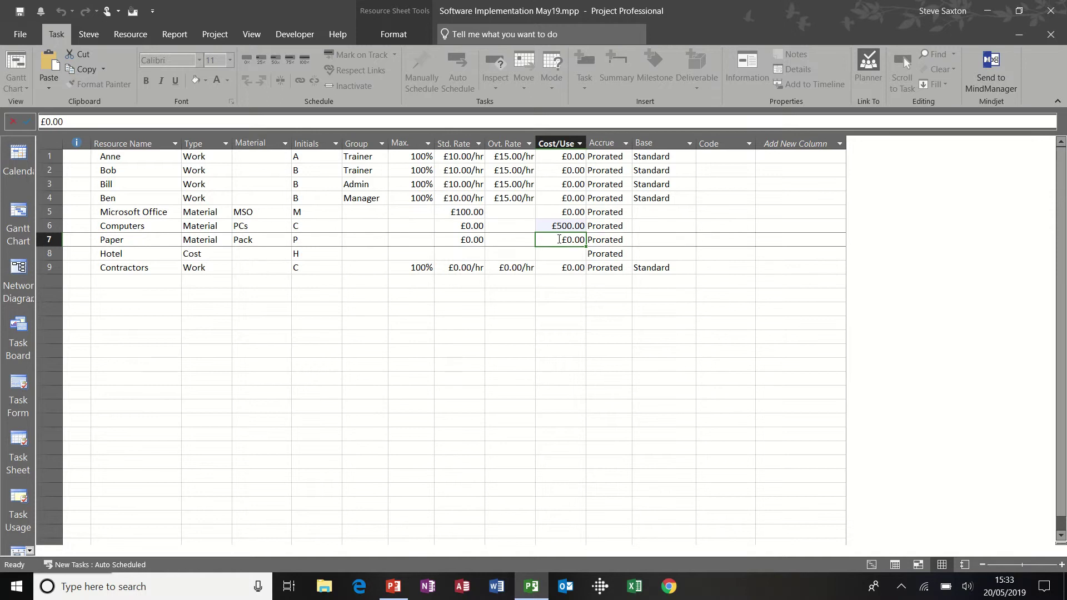
click(457, 241)
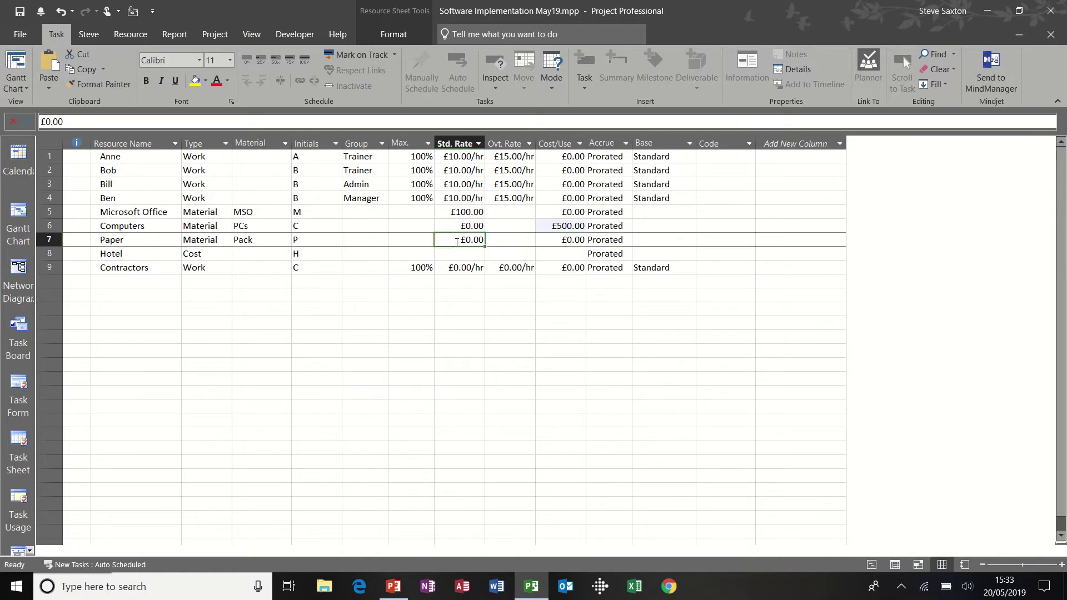
text(1)
key(Return)
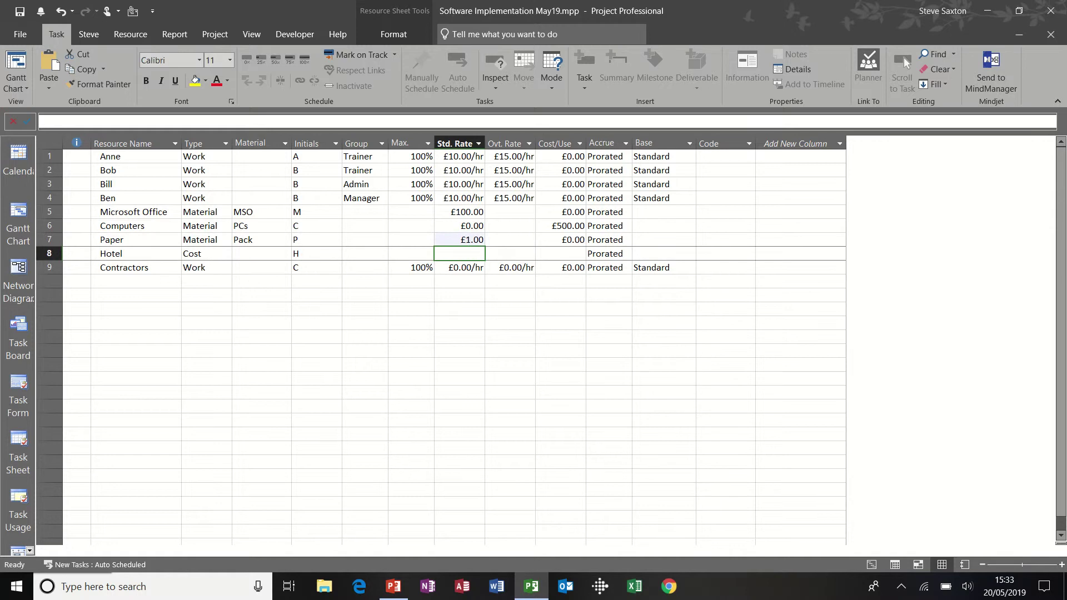
click(213, 254)
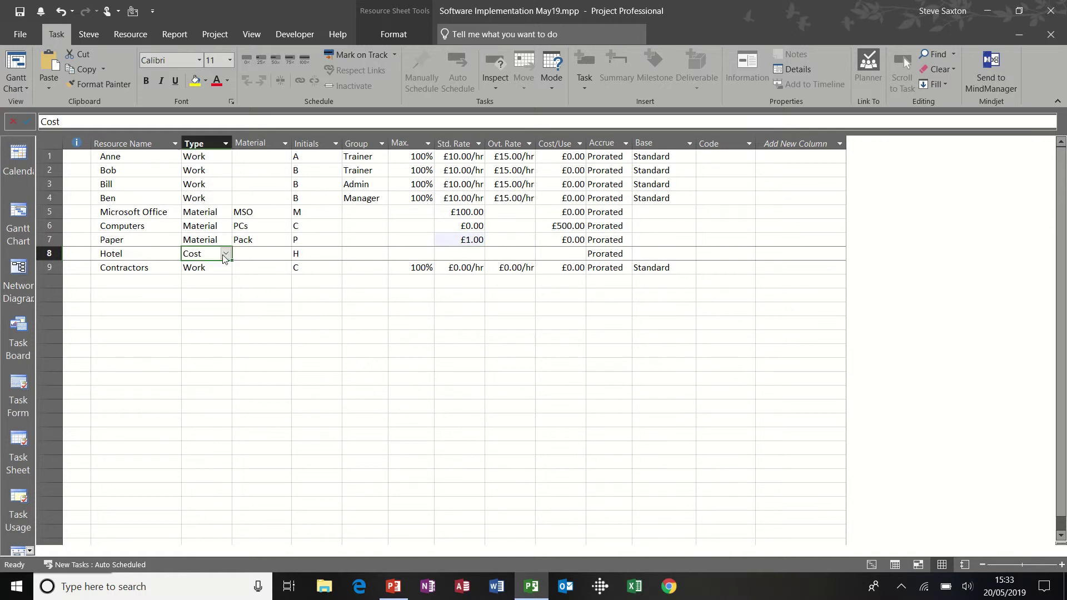
click(227, 254)
click(229, 256)
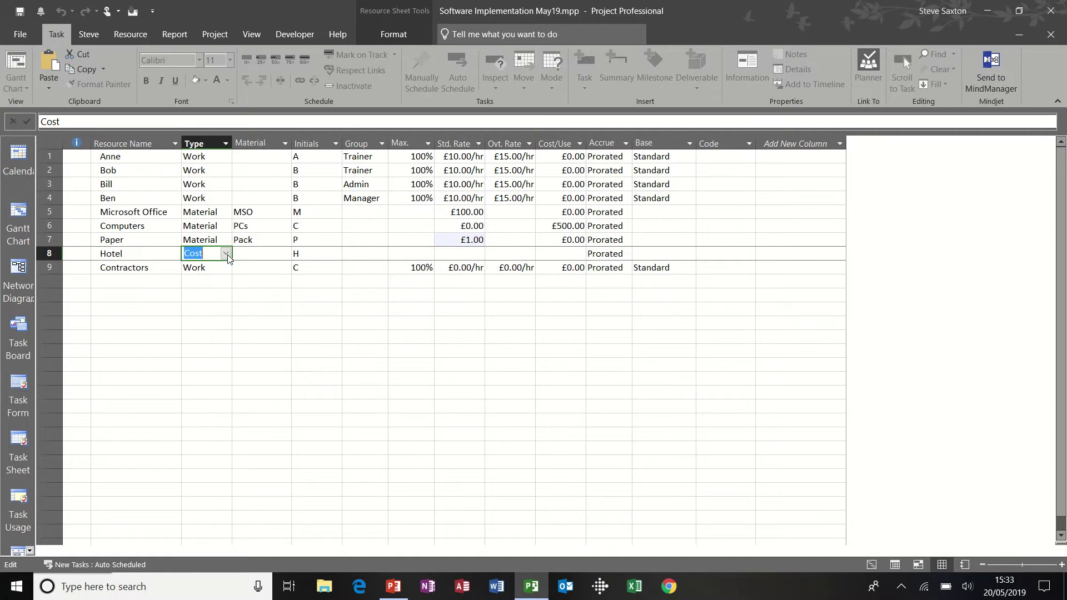
click(453, 252)
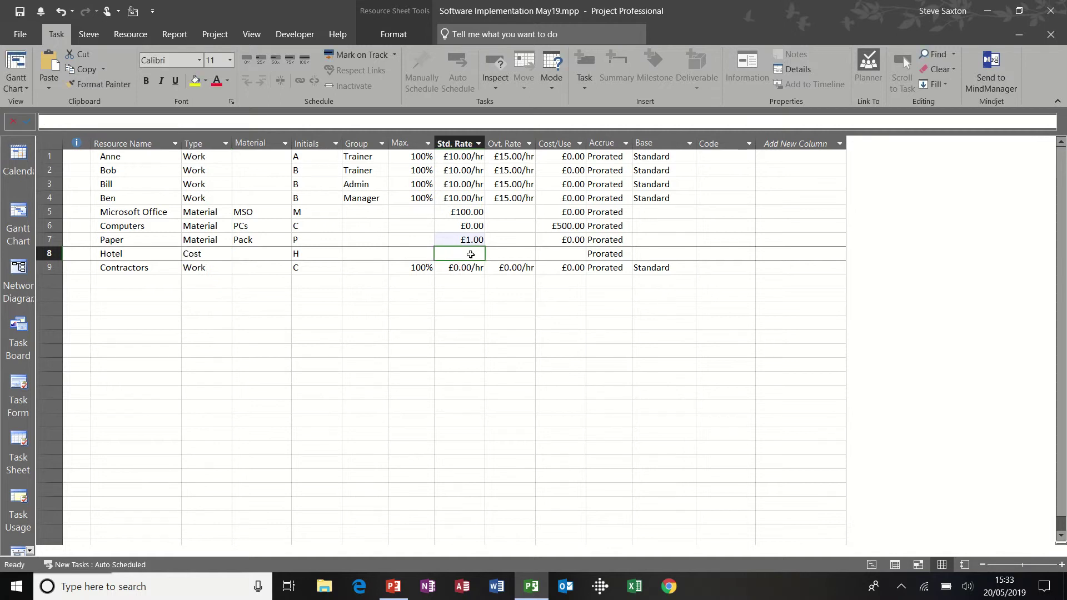
click(207, 255)
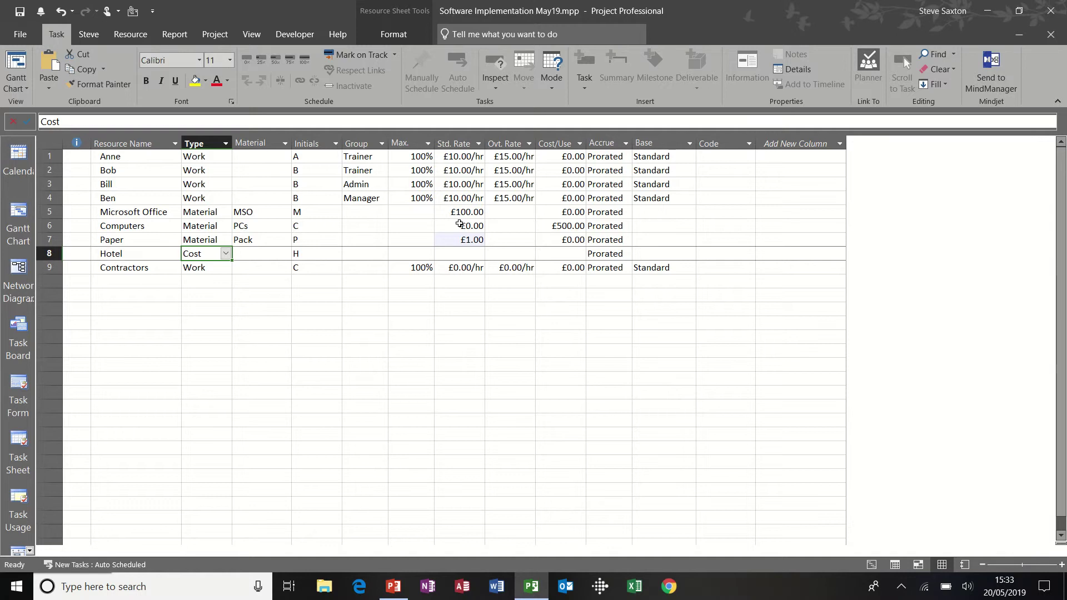
click(467, 253)
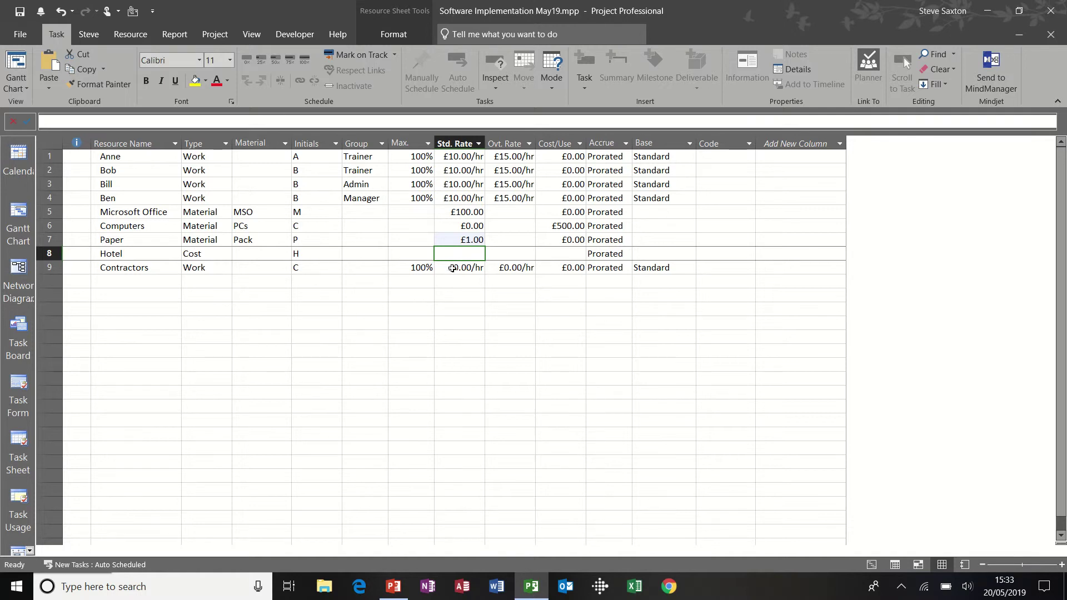
Step: Set the Contractors resource's standard rate to £10.00/hr
click(456, 269)
text(10)
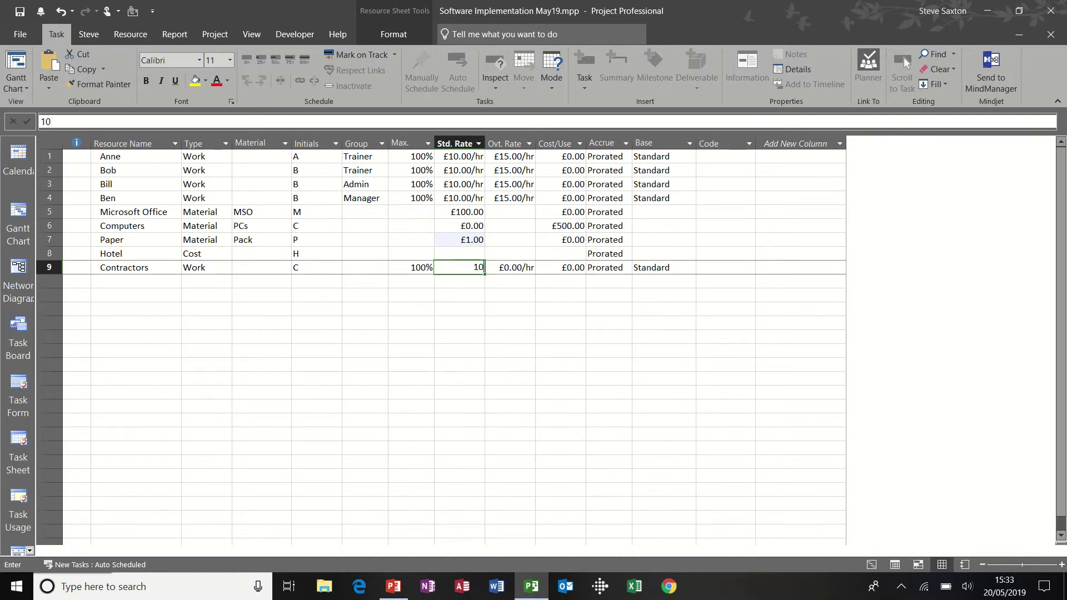
key(Escape)
click(524, 271)
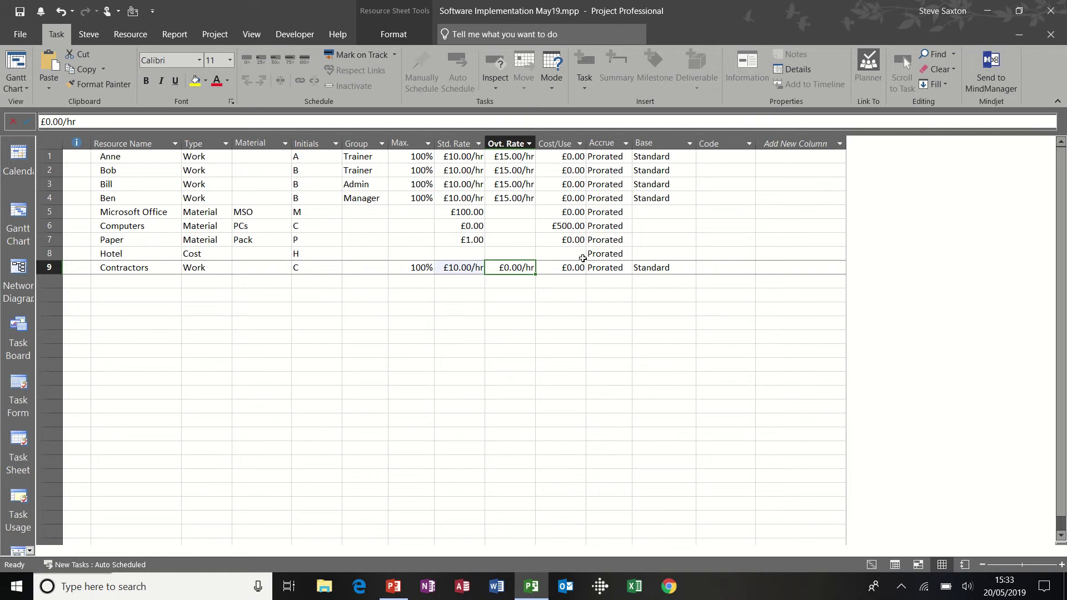
Step: Review the accrual and base calendar options of the row 1 resource, keeping Prorated accrual
click(620, 158)
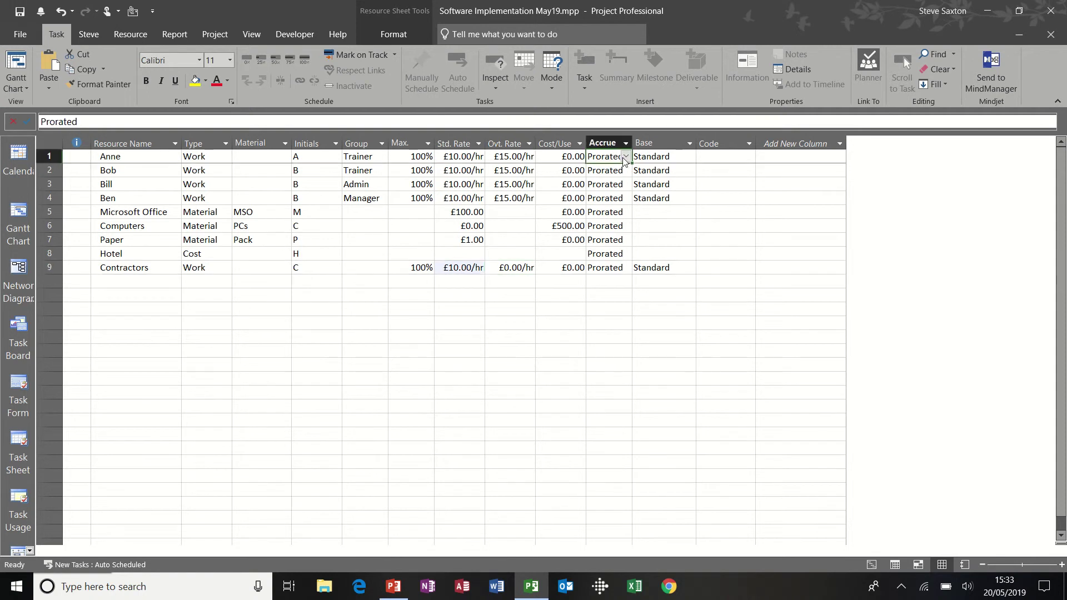
click(626, 158)
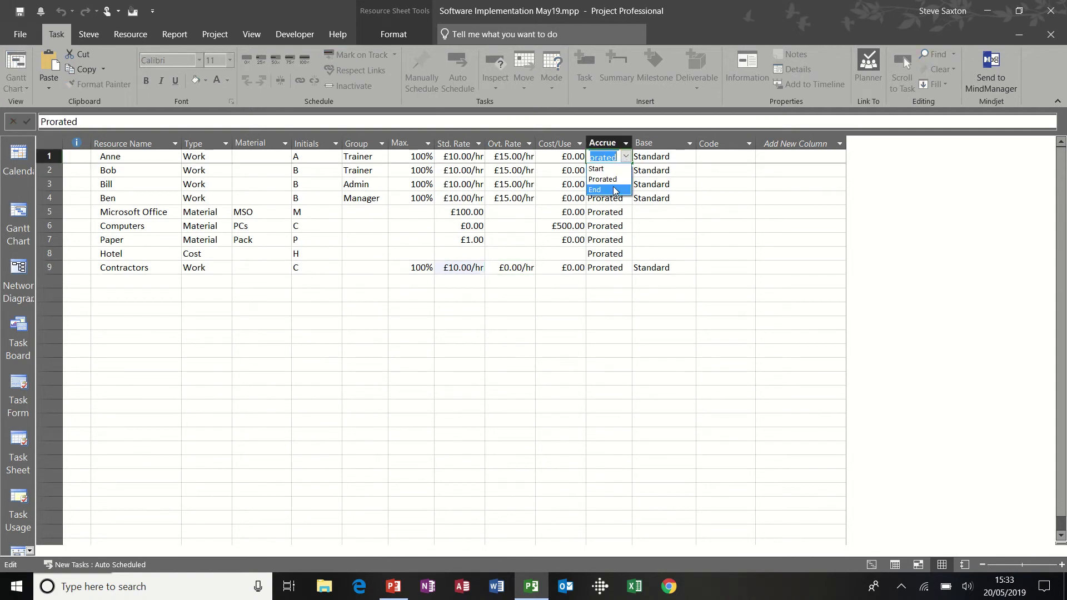
click(614, 180)
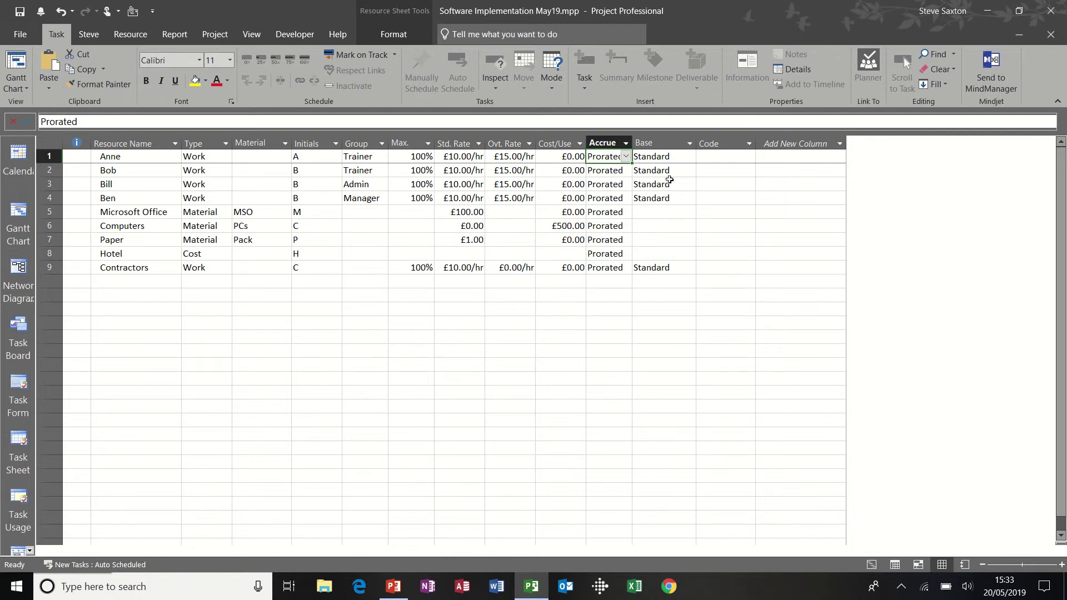
click(687, 159)
click(691, 157)
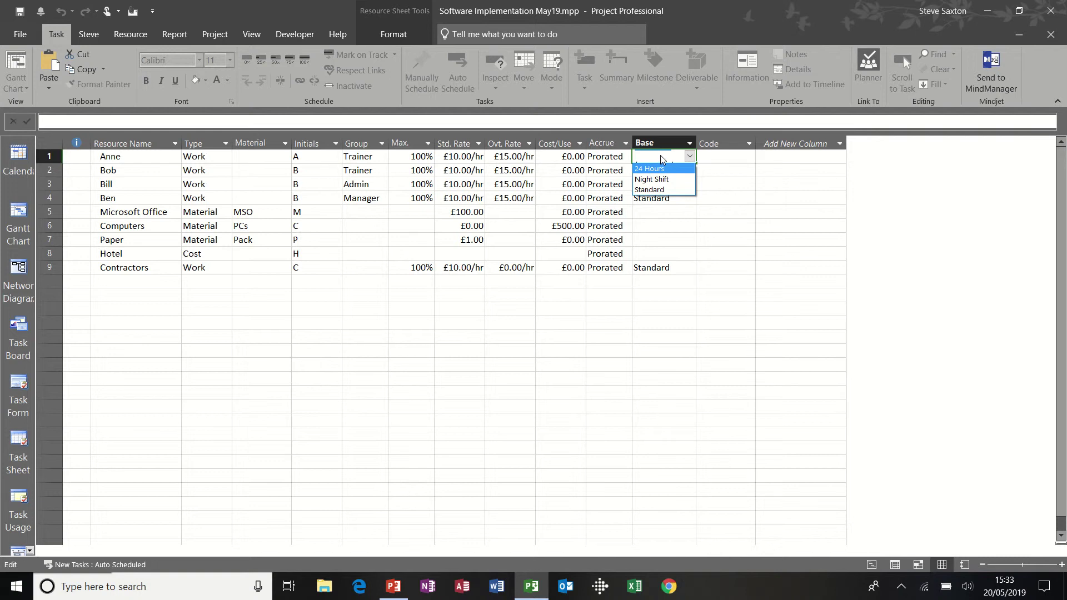
click(690, 156)
click(723, 157)
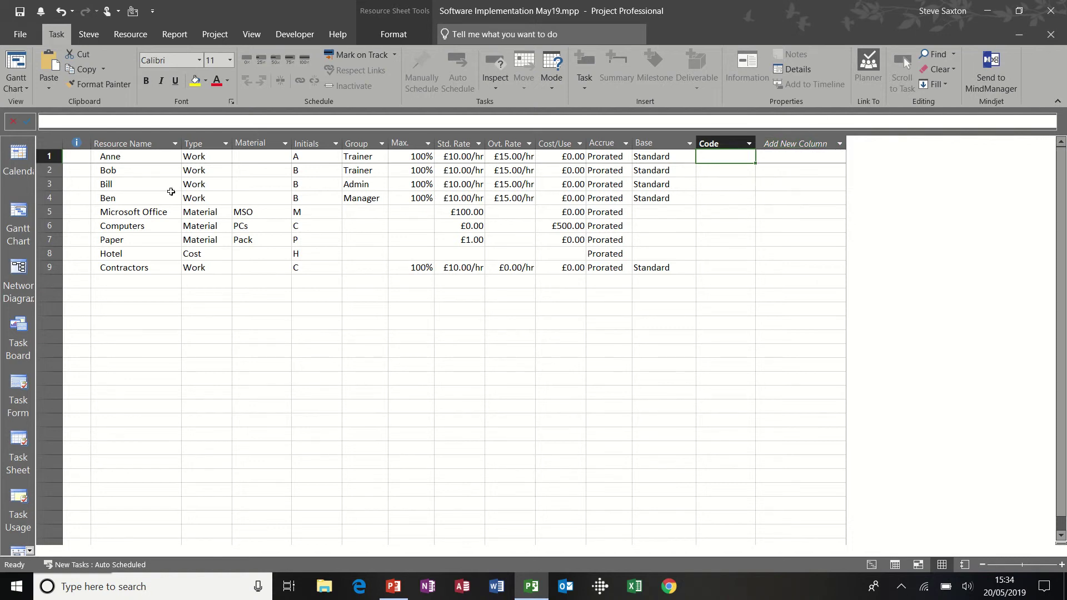
Step: Switch to the Gantt chart and open resource assignment for the Install Software Room 1 task, placing the dialog nearer the task list
click(146, 168)
click(19, 216)
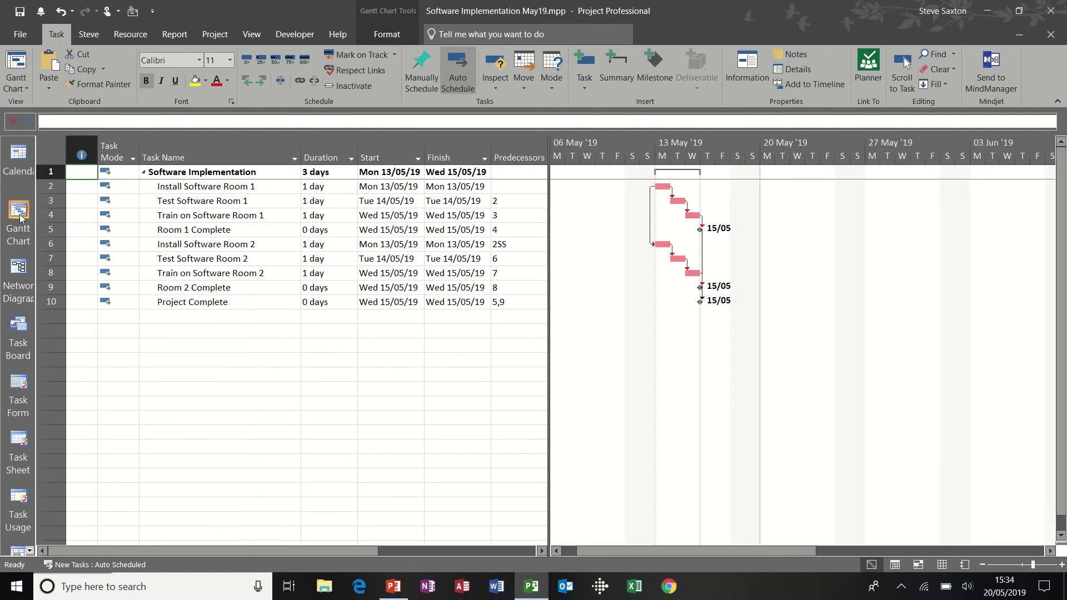
click(195, 187)
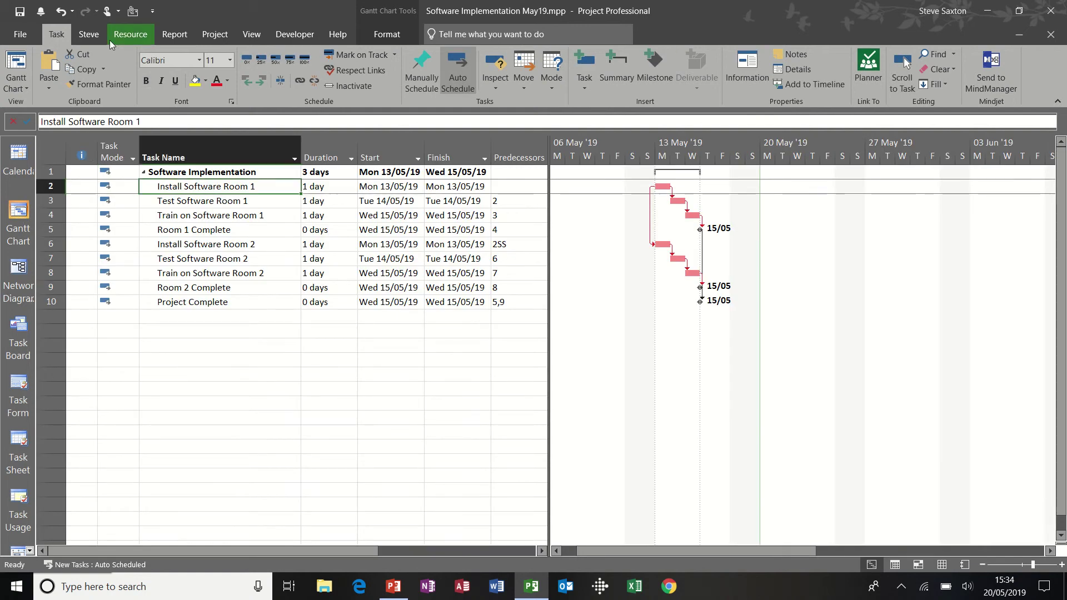
click(136, 34)
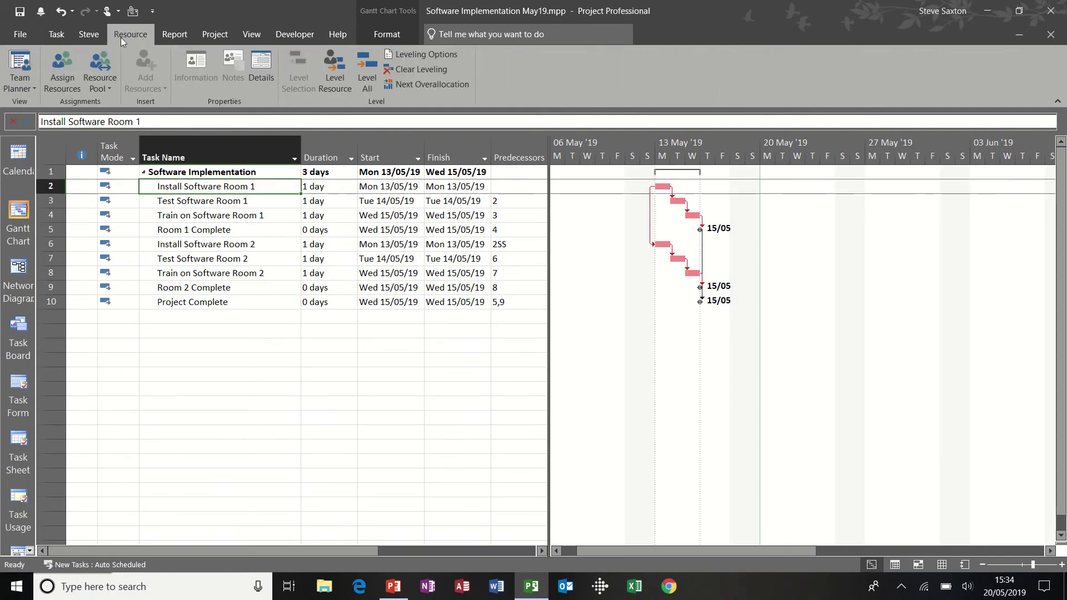
click(62, 65)
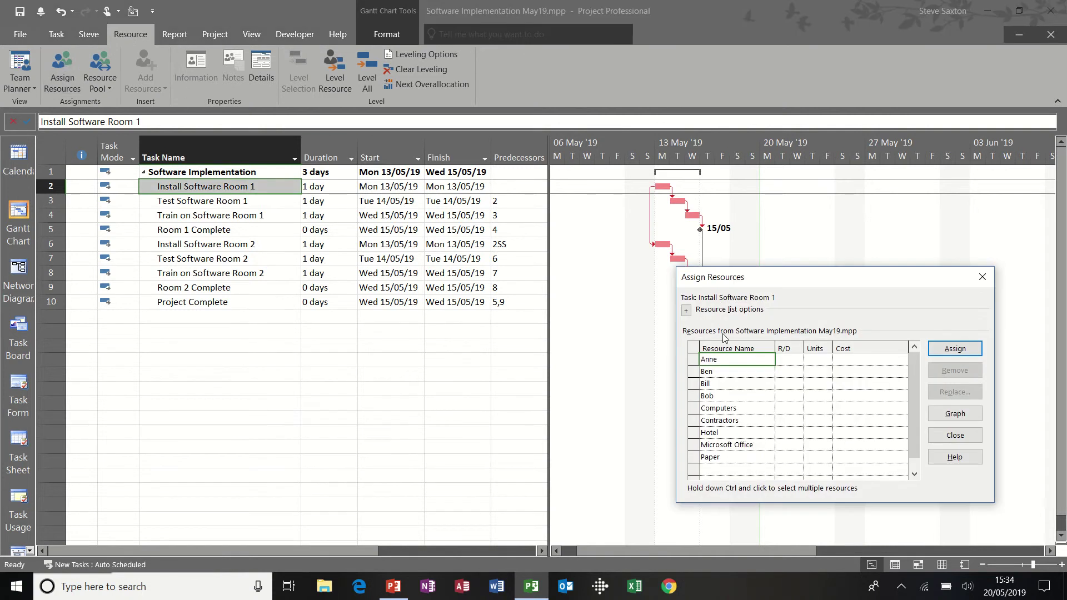
drag(785, 279, 520, 178)
Step: Assign the first two resources in the assignment list to the Install Software Room 1 task
click(250, 215)
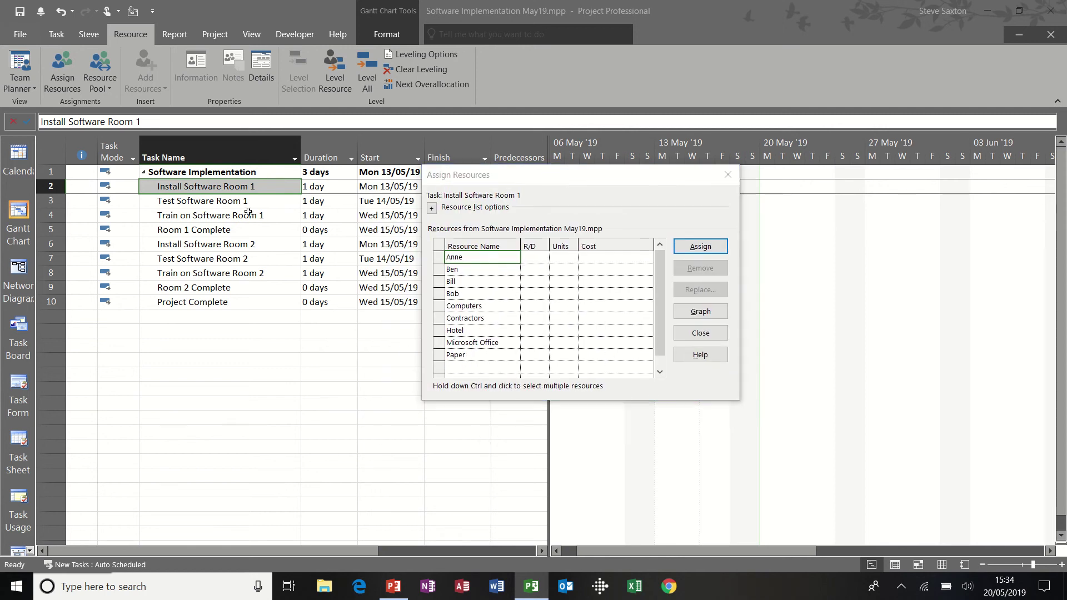
click(249, 204)
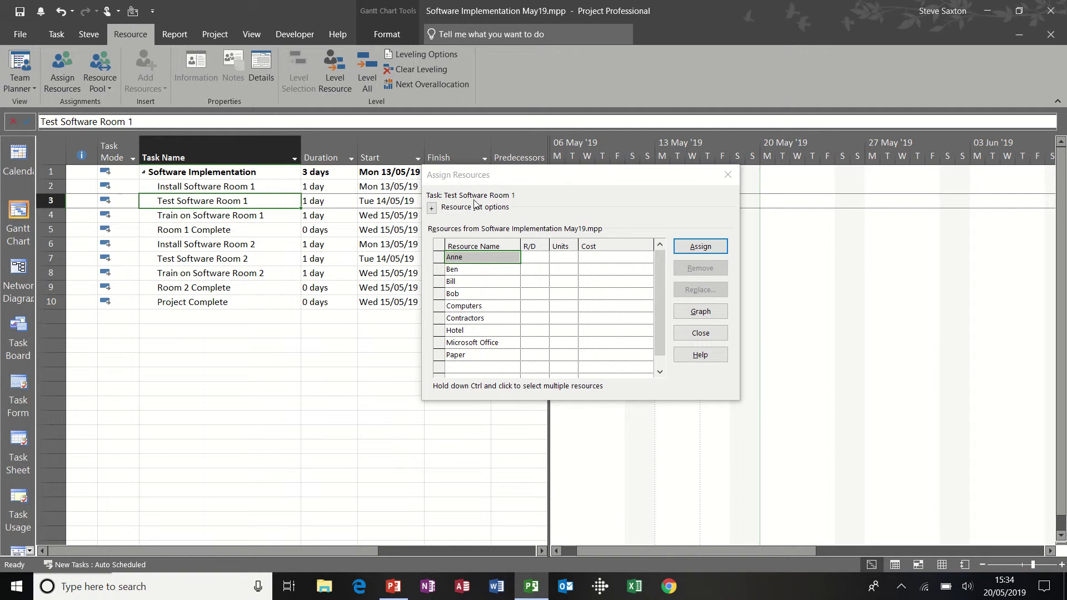
click(234, 186)
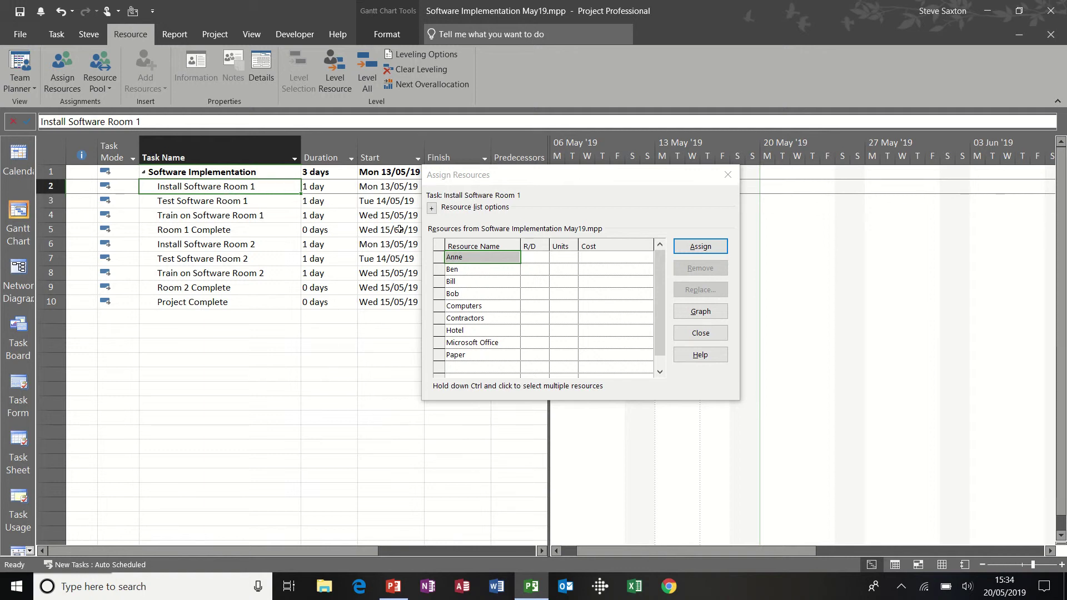
click(688, 246)
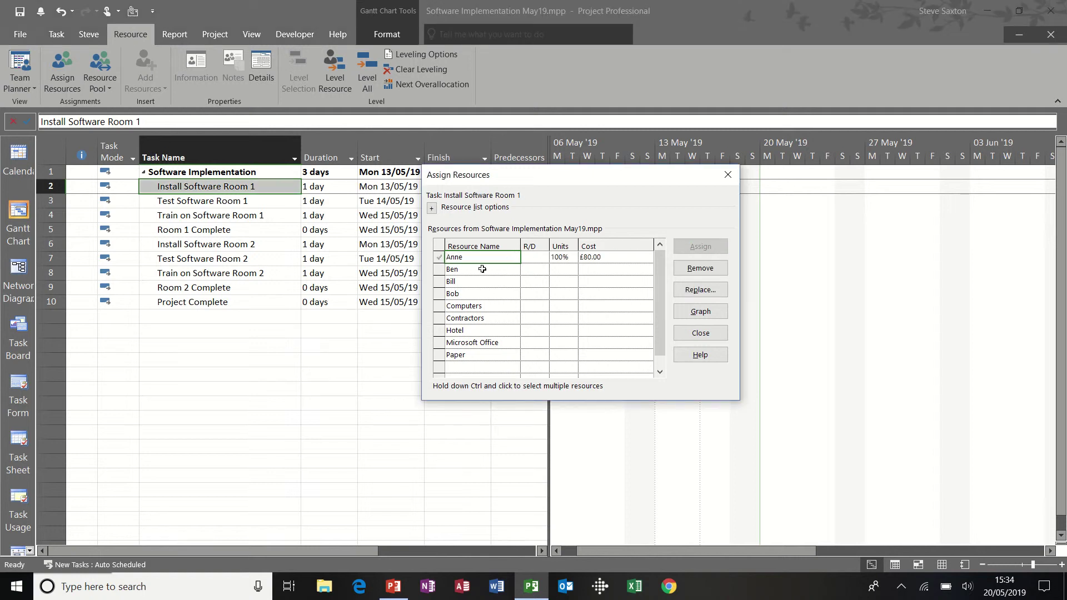
click(482, 269)
click(693, 248)
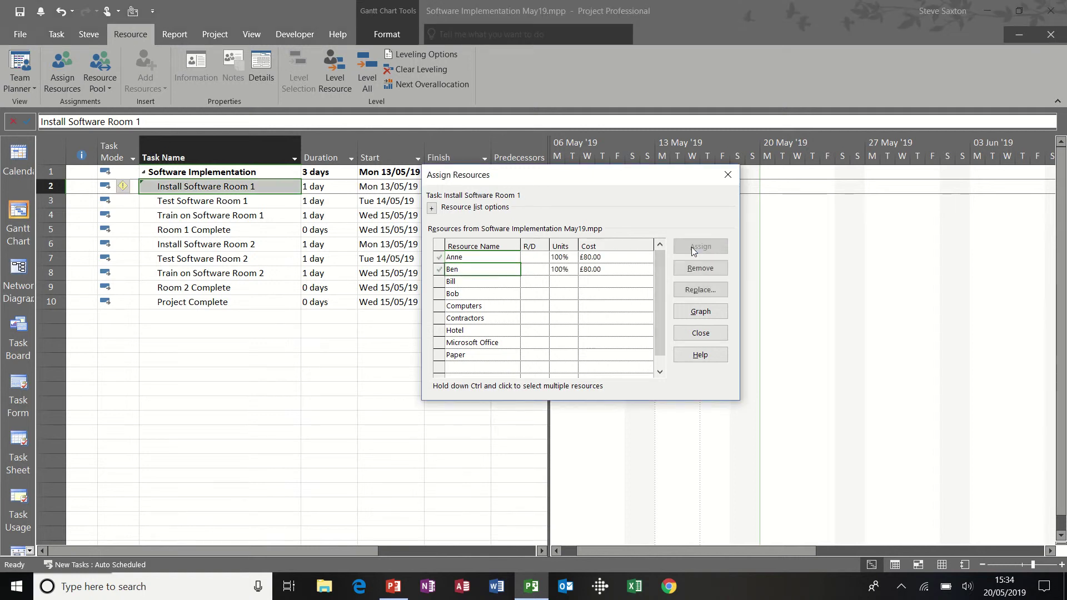
Step: Assign the Computers material resource to Install Software Room 1 with 2 PCs as its units
click(482, 306)
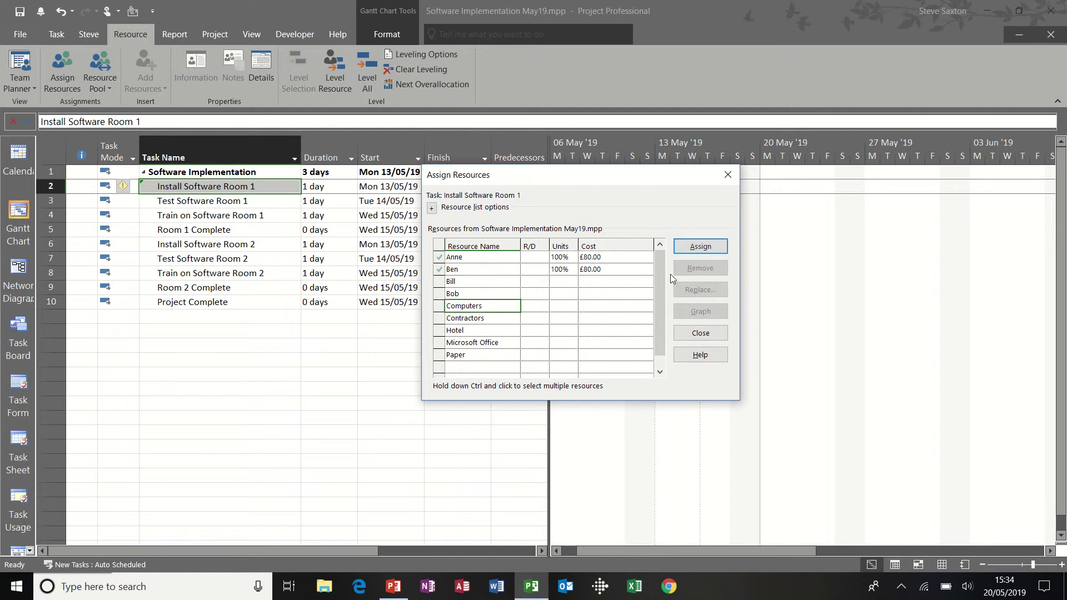
click(700, 247)
click(567, 282)
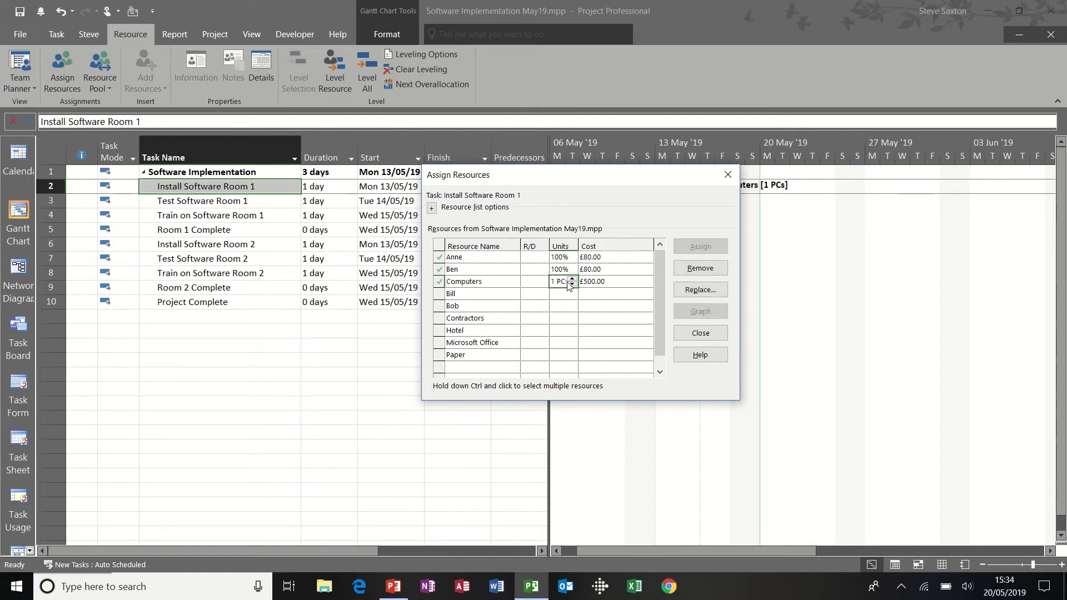
click(572, 279)
click(564, 291)
click(562, 281)
Step: Assign the Microsoft Office resource to Install Software Room 1 with 2 MSO as its units
click(492, 343)
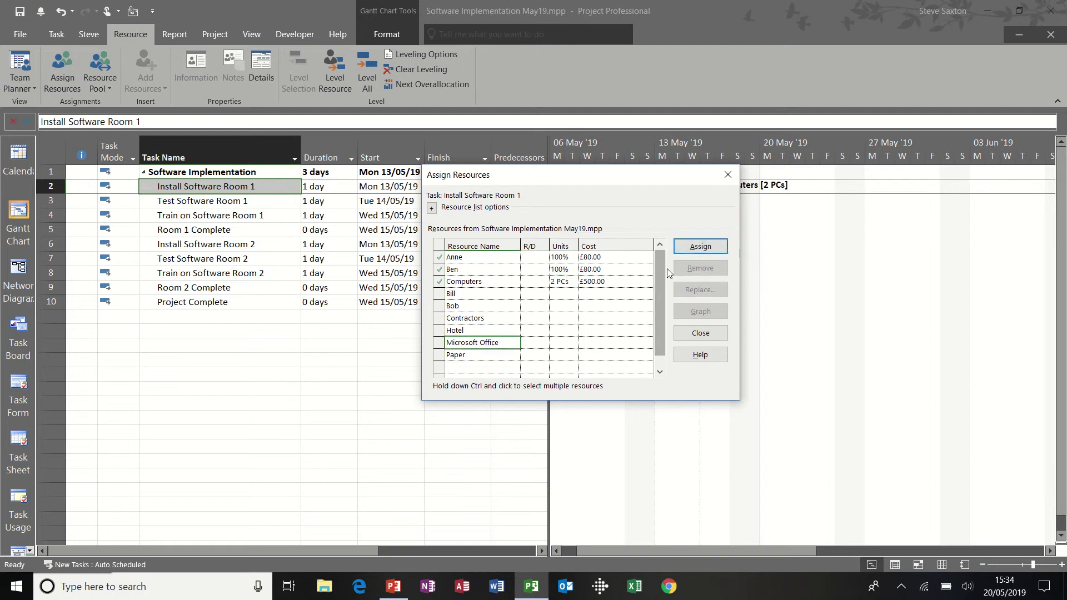
click(701, 246)
click(564, 293)
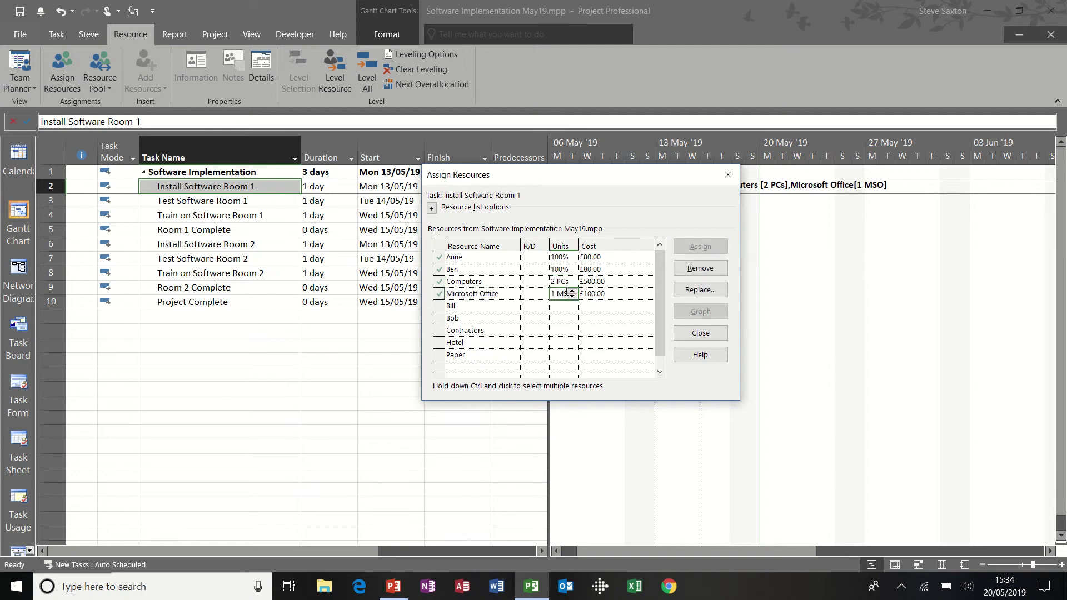
click(572, 292)
click(557, 307)
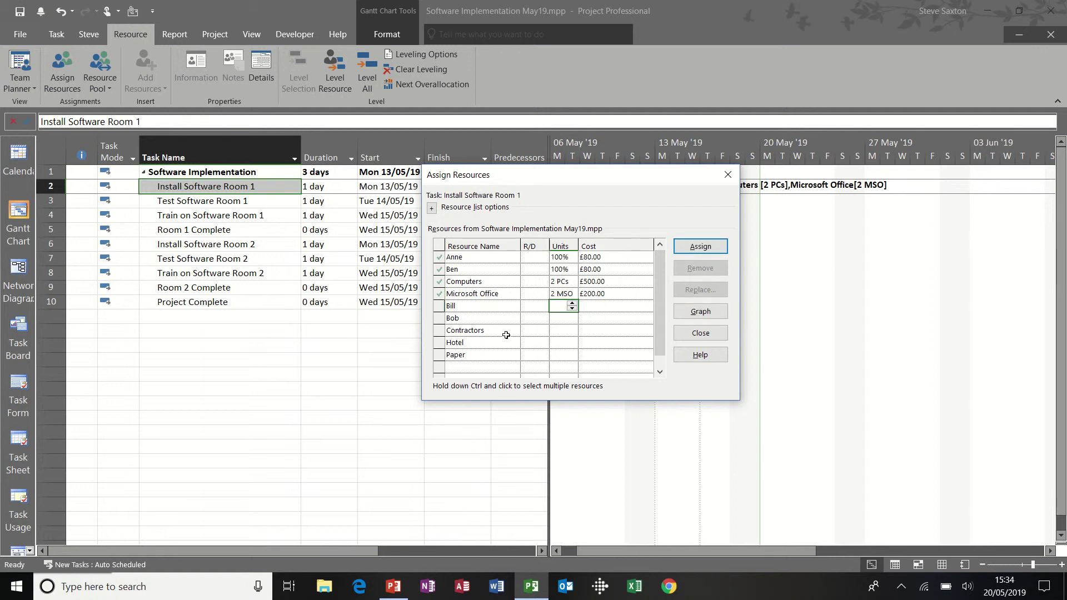
Step: Assign the Paper resource to Install Software Room 1 at a variable consumption rate of 2/h
click(481, 354)
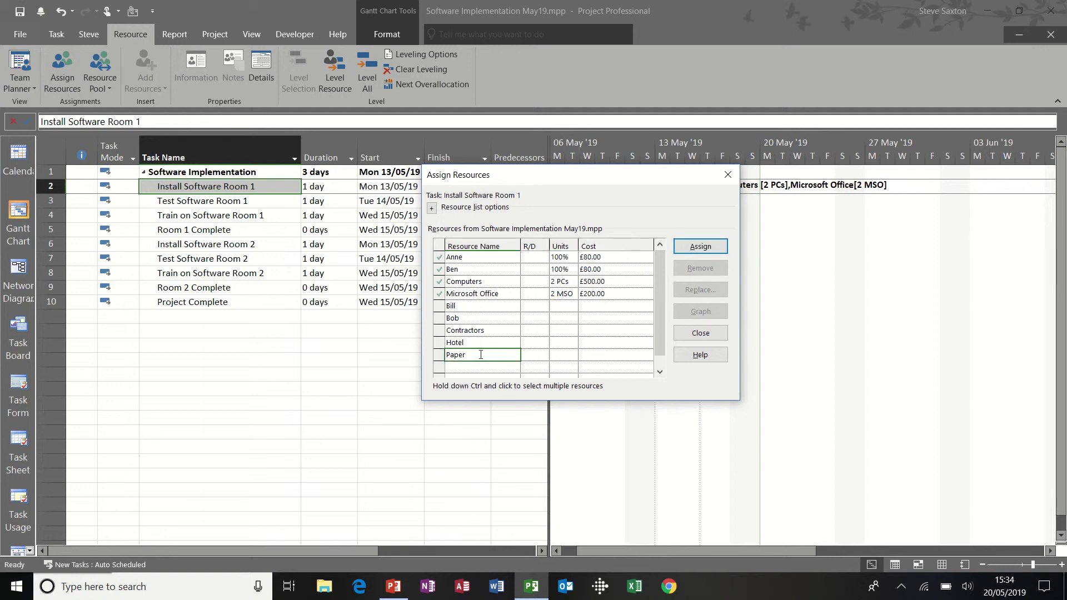
click(700, 246)
click(558, 306)
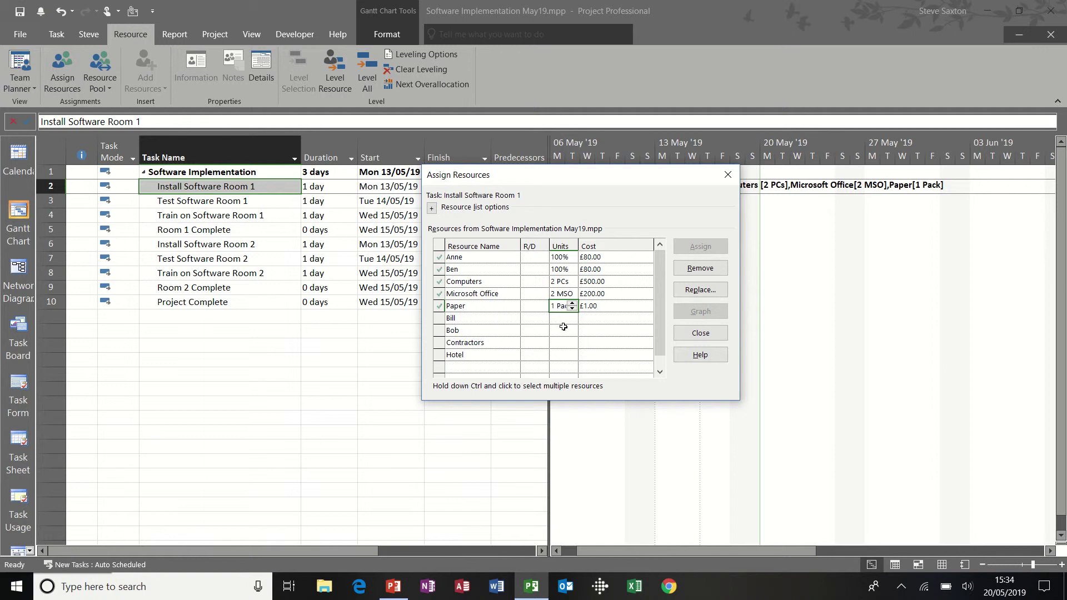
text(2/h)
click(556, 317)
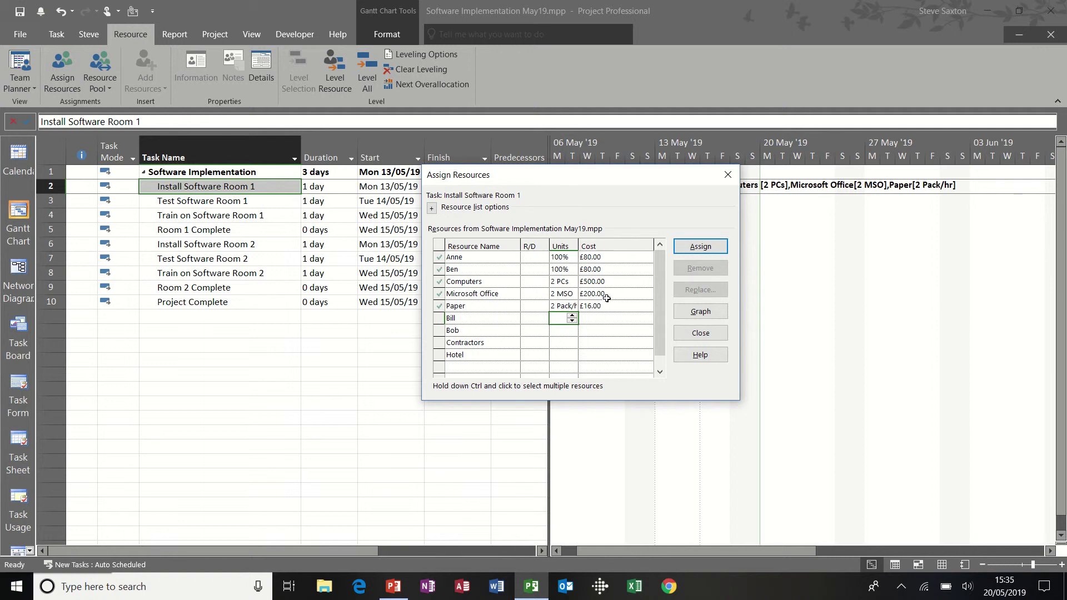
Step: Place the Assign Resources dialog clear of the task table and show the Cost table in the Gantt chart
drag(546, 179, 661, 219)
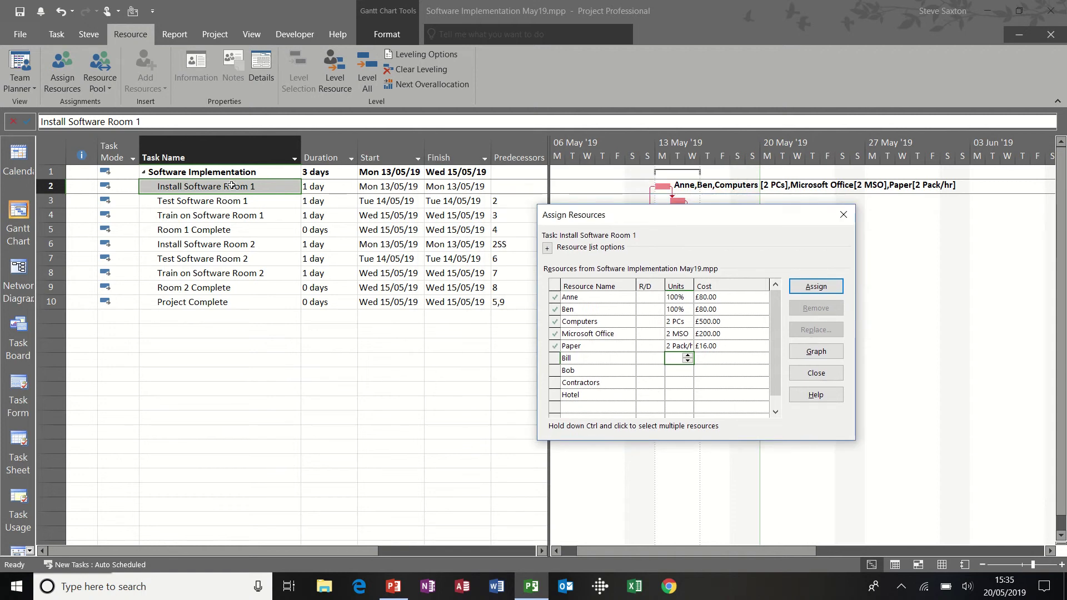
click(252, 35)
click(384, 87)
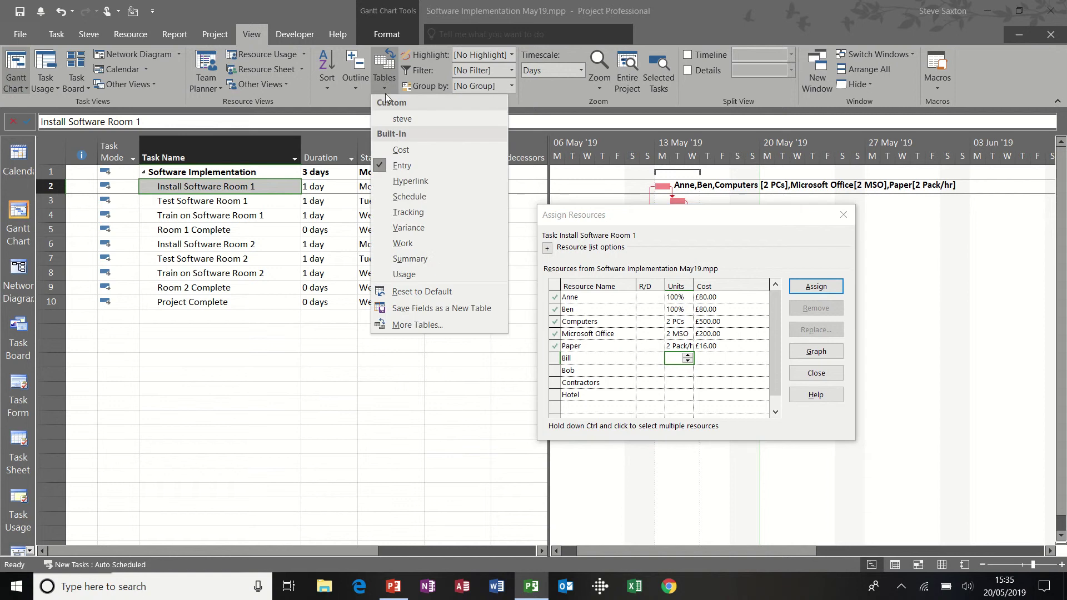
click(405, 150)
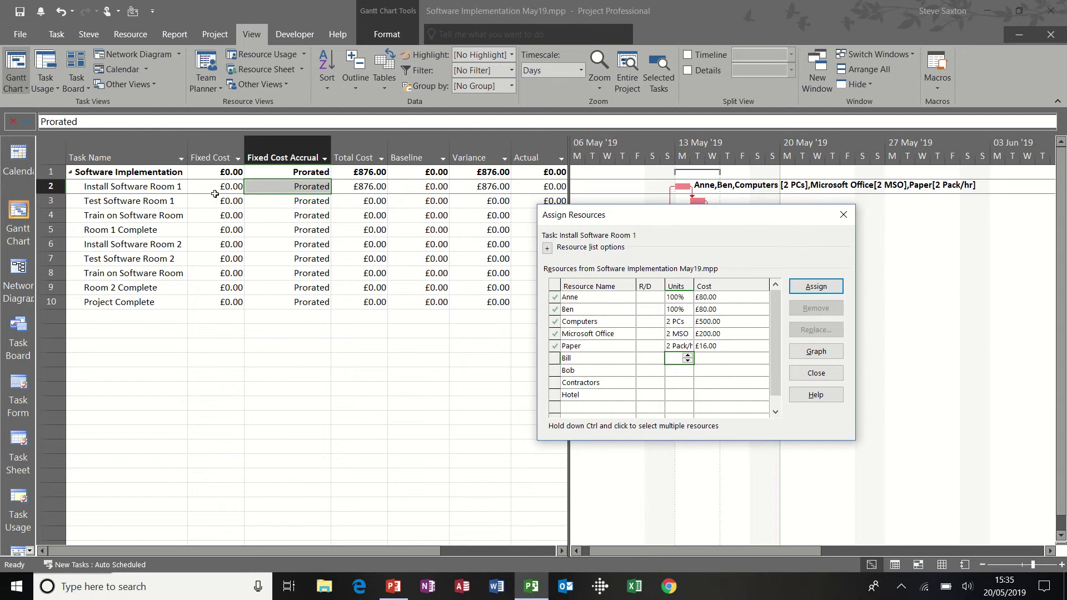
Step: Assign the third resource in the assignment list to the Test Software Room 1 task
click(161, 201)
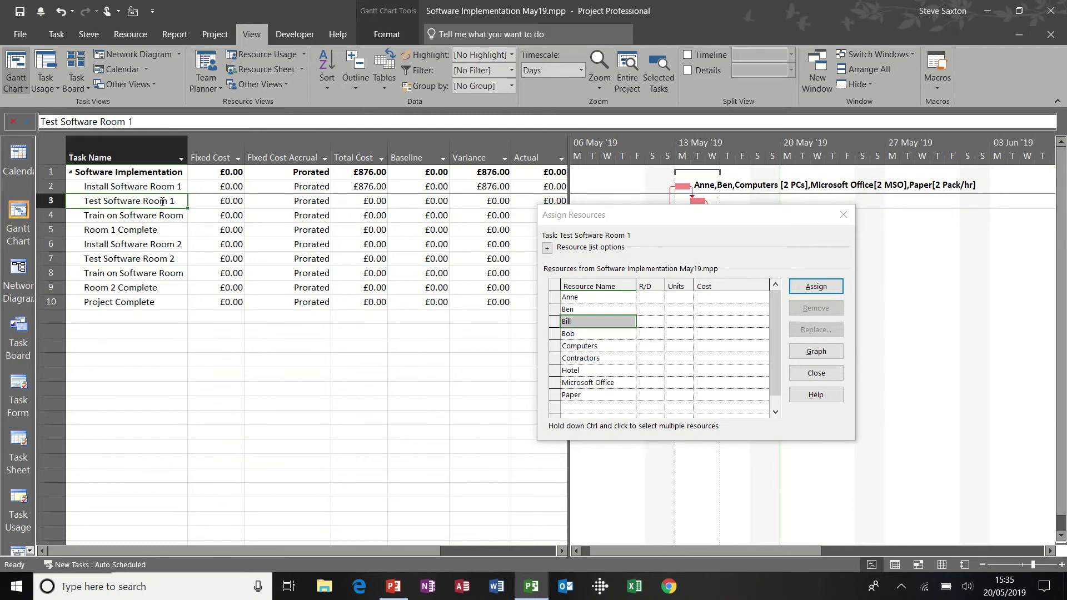
click(596, 312)
click(596, 321)
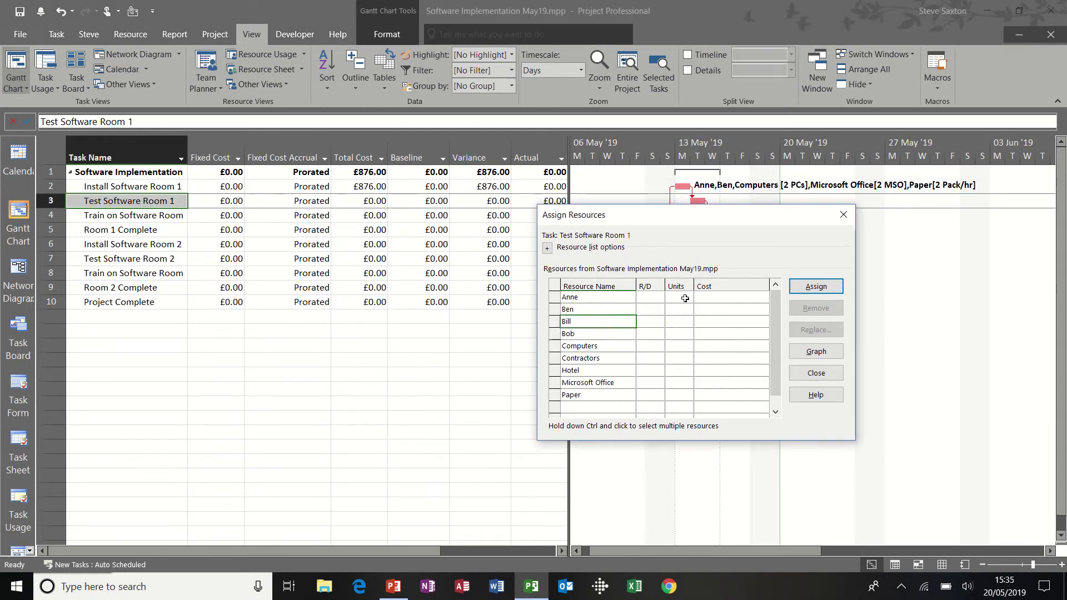
click(813, 286)
Step: Assign the Computers and Microsoft Office resources to Test Software Room 1, keeping one unit of each
click(612, 346)
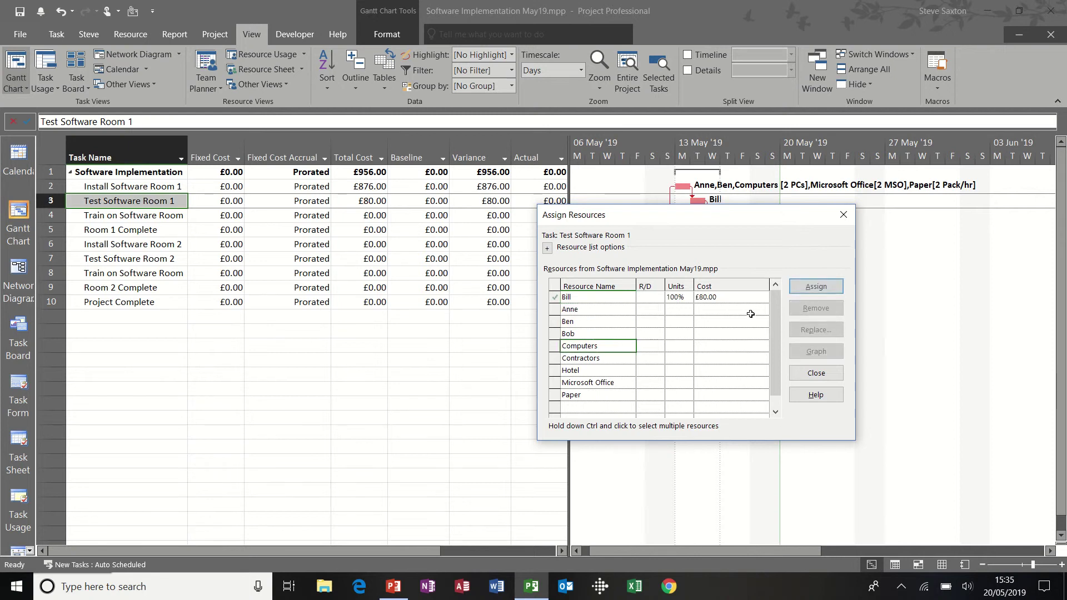
click(813, 287)
click(606, 384)
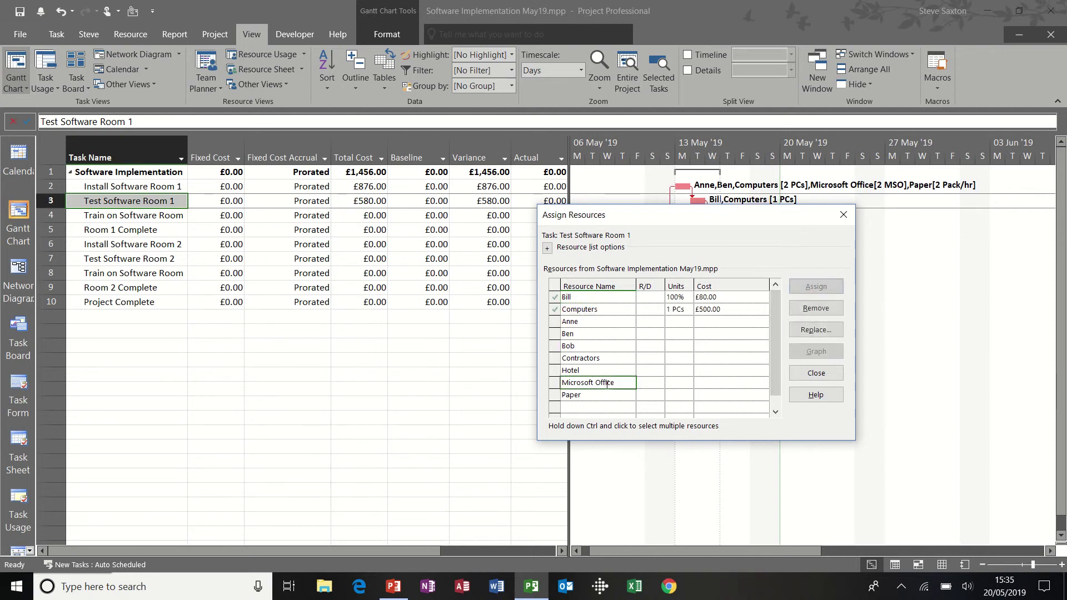
click(824, 286)
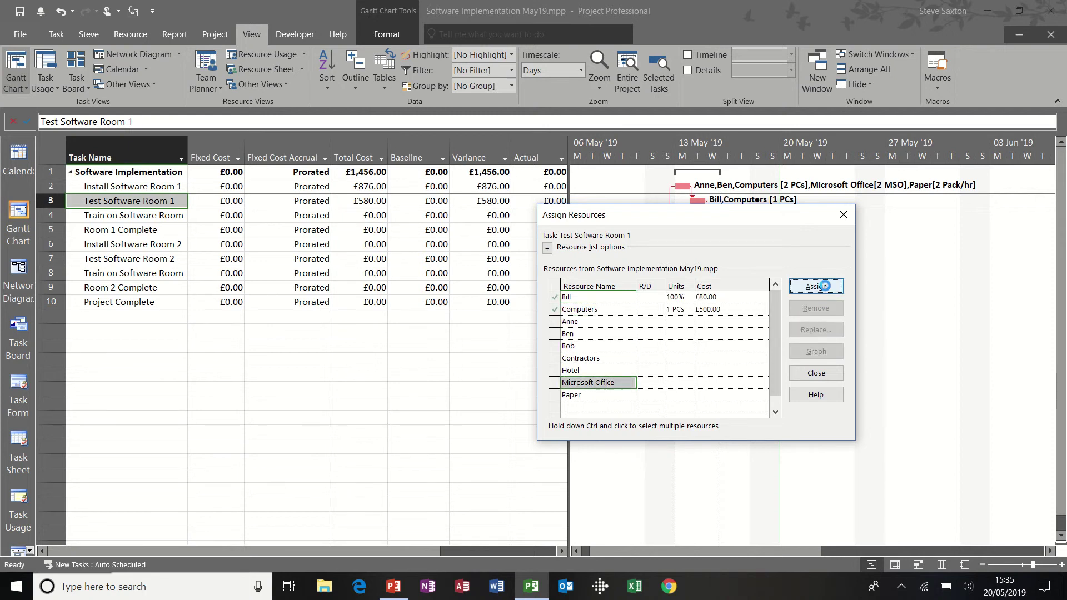
Step: Assign the Paper resource to Test Software Room 1 at a variable consumption rate of 1/h
click(584, 396)
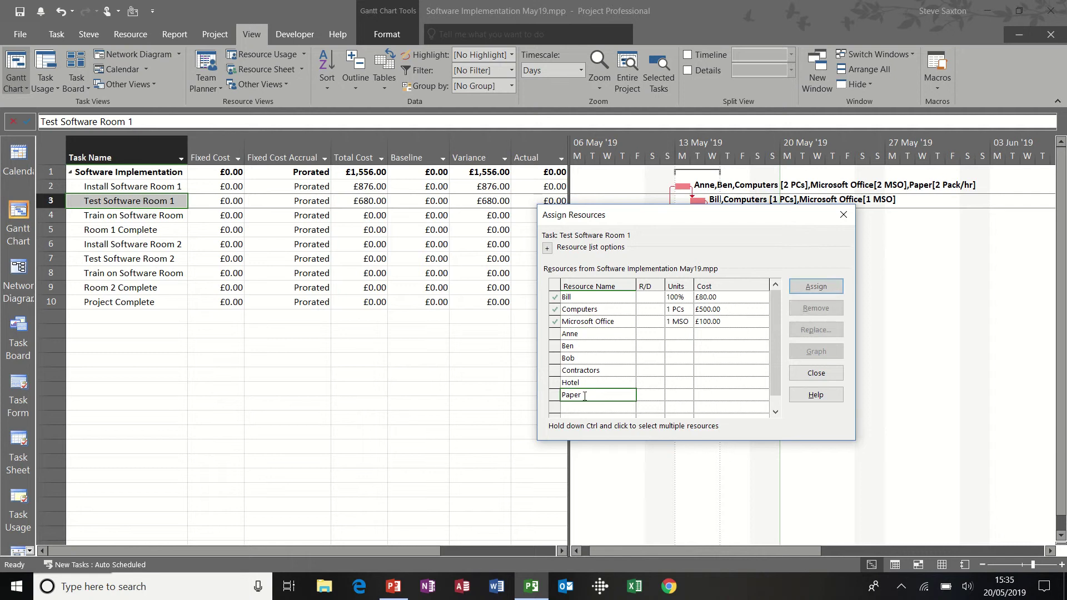
click(816, 286)
click(680, 333)
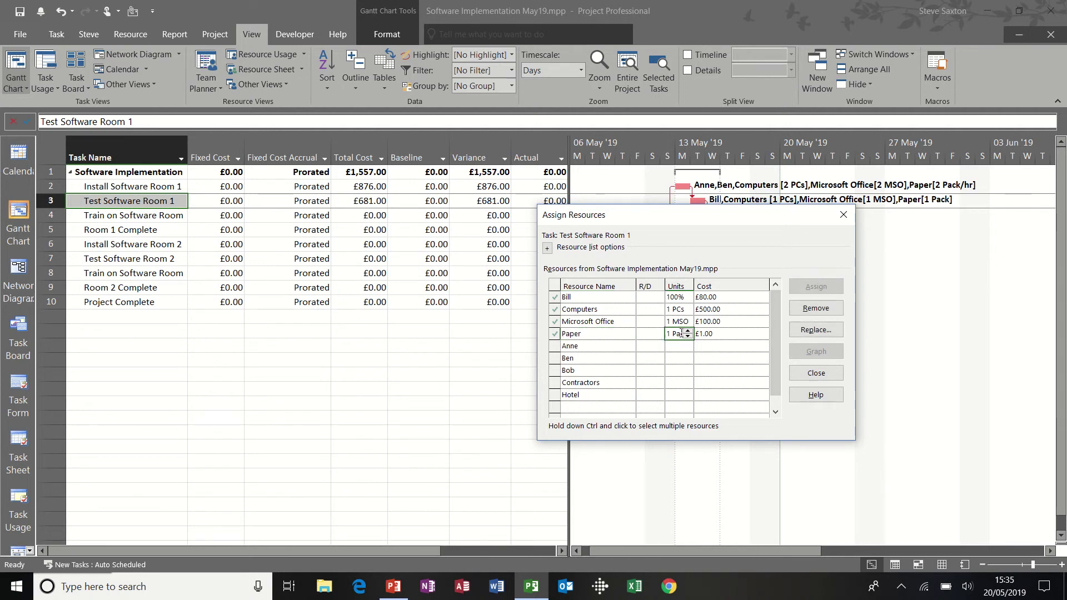
text(1/h)
click(656, 345)
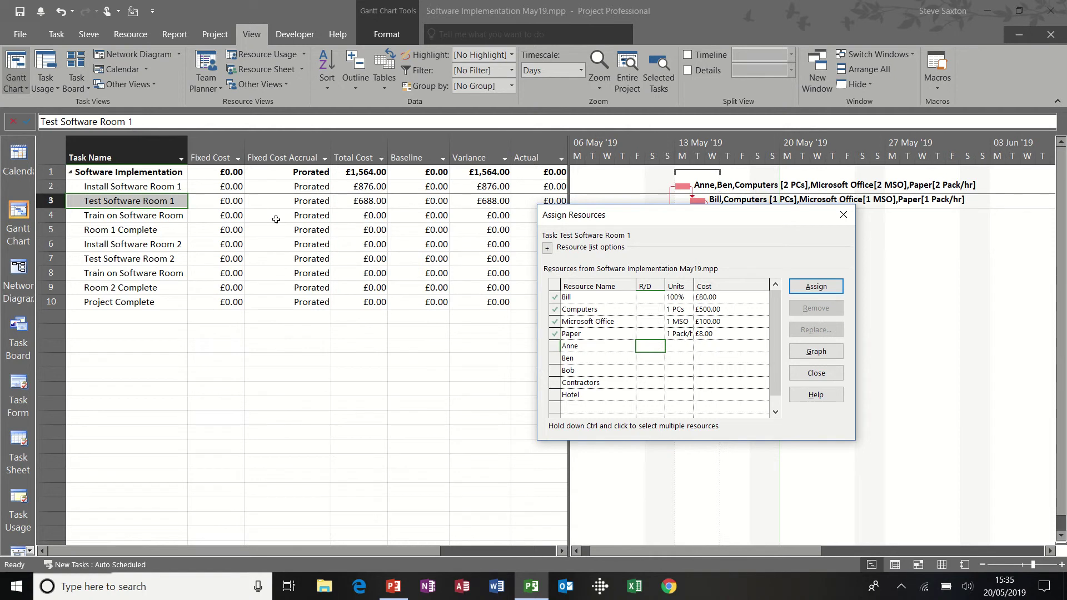
Step: Assign the Contractors resource to the Train on Software Room 1 task
click(169, 217)
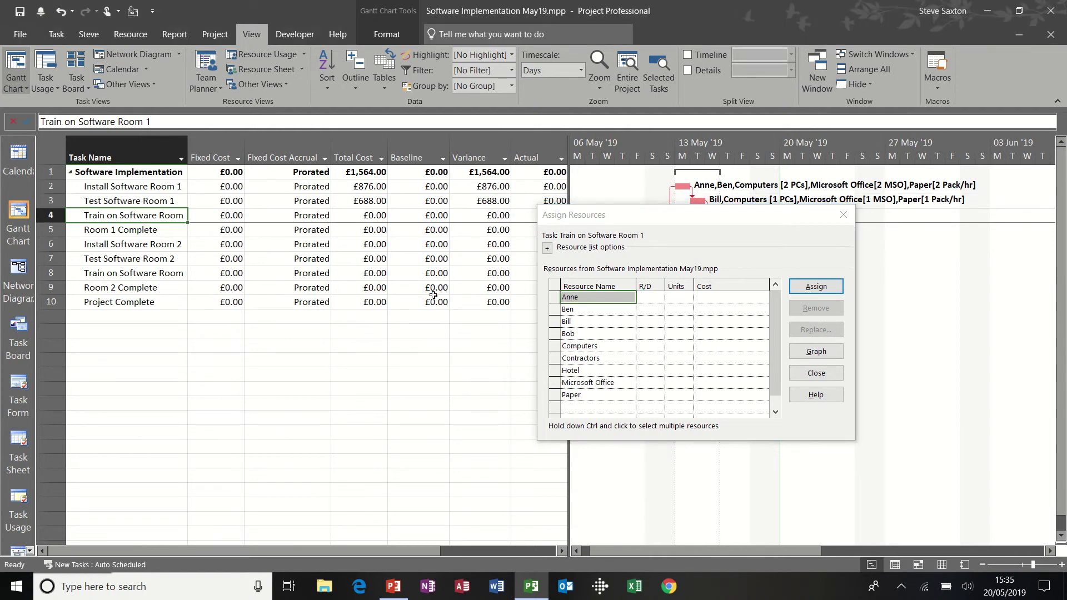
click(610, 358)
click(816, 286)
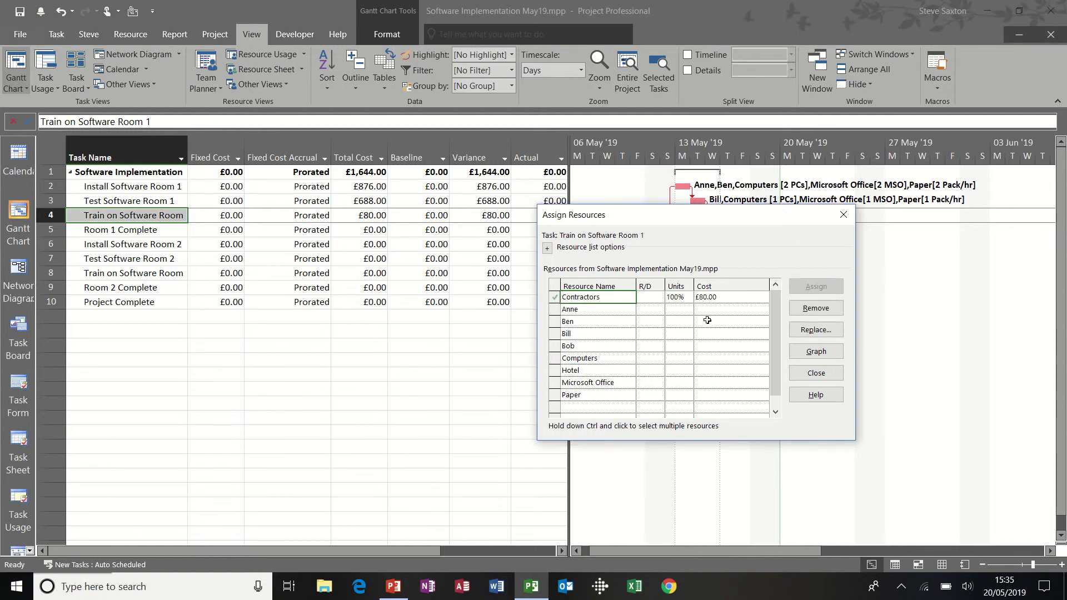
Step: Assign the Hotel cost resource to Train on Software Room 1 with a cost of £250
click(609, 382)
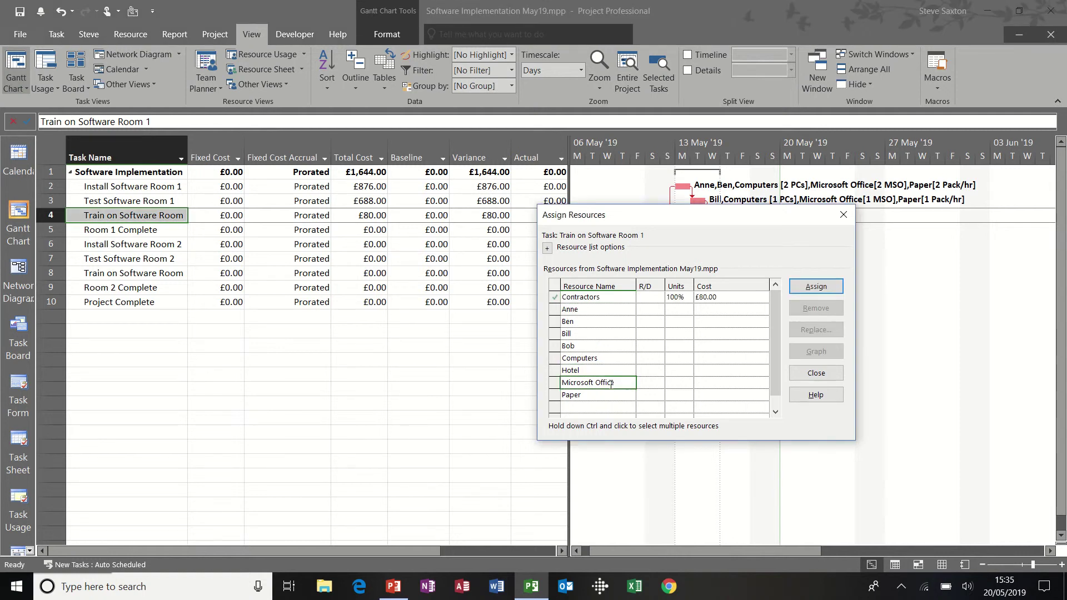
click(572, 371)
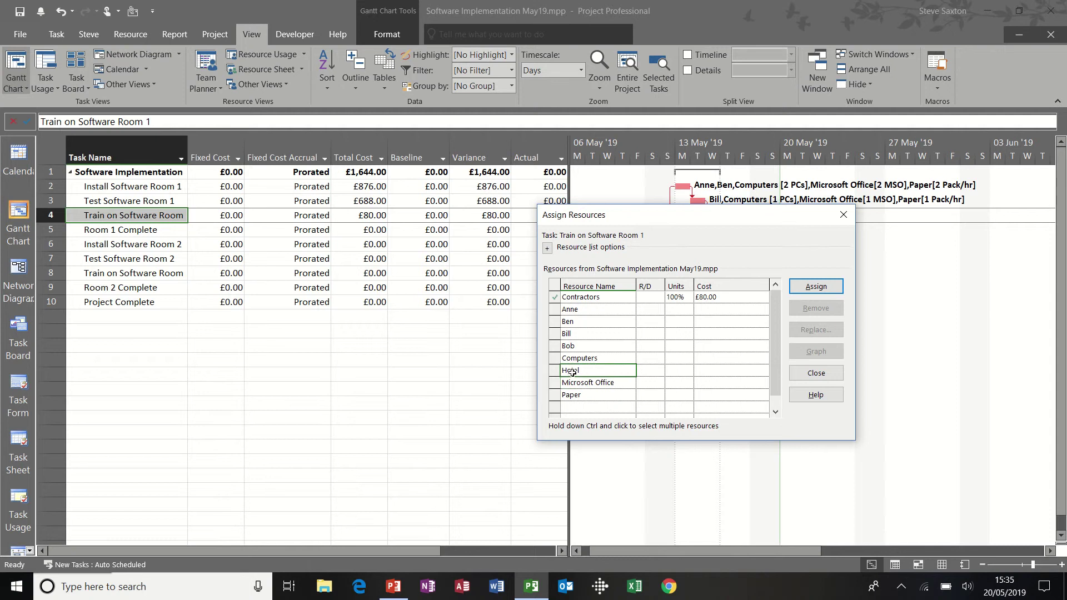
click(815, 286)
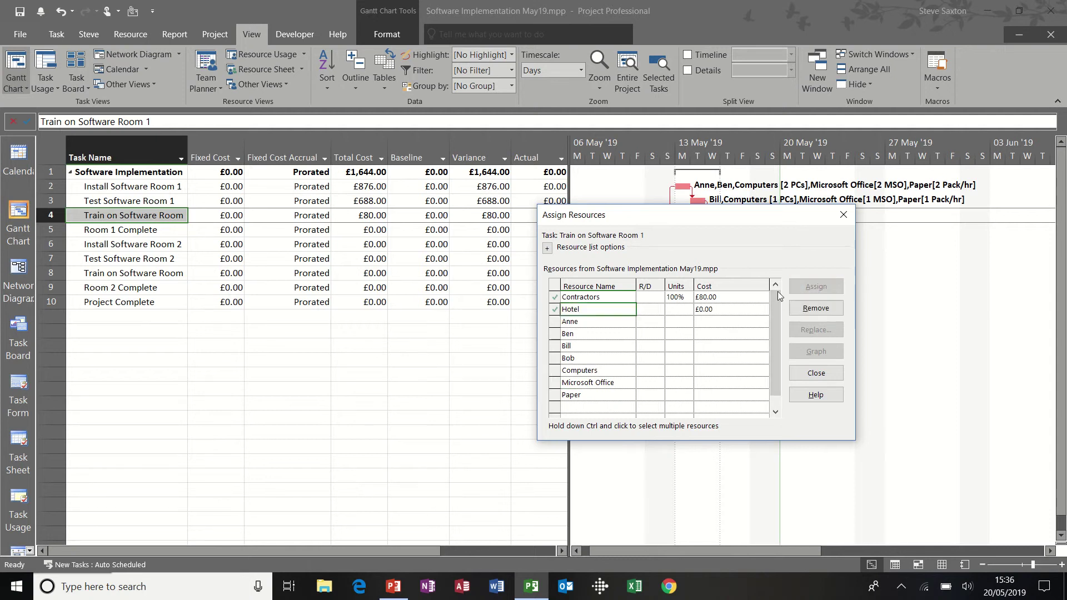
click(715, 309)
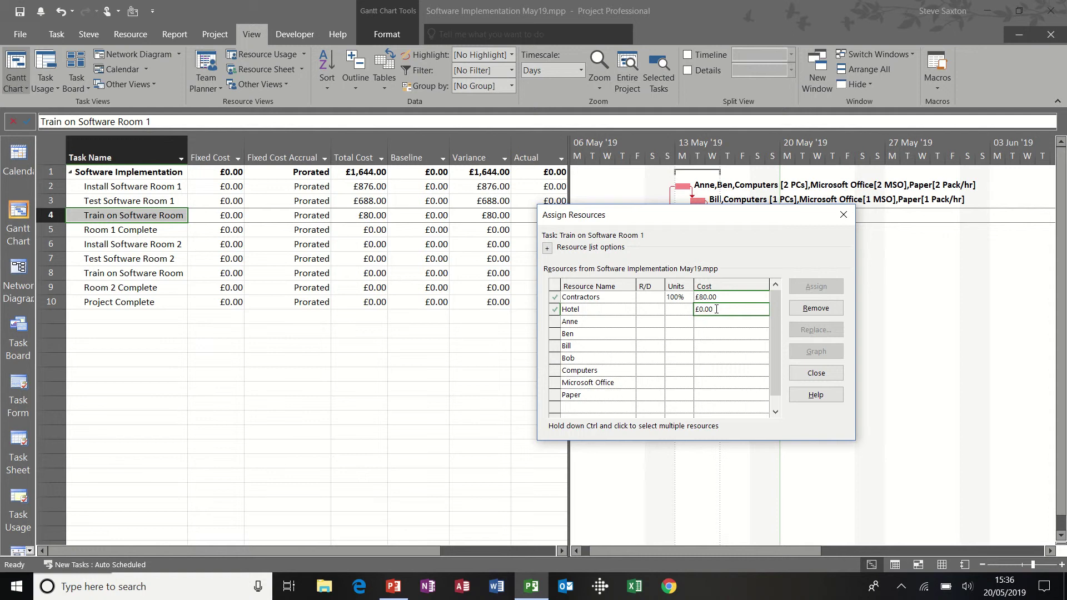
text(250)
click(675, 321)
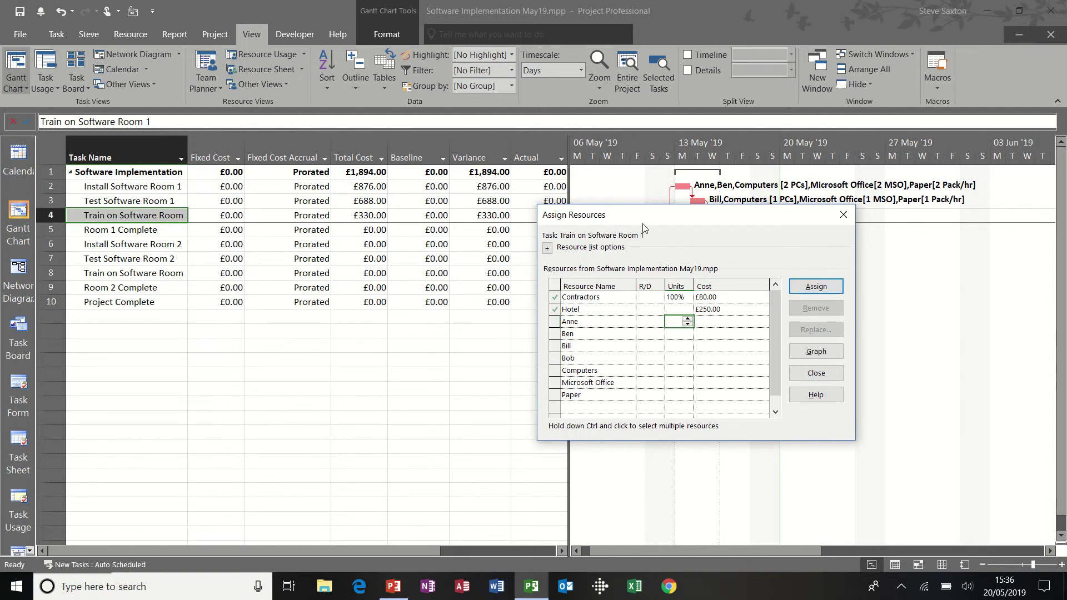
Step: Uncover the Gantt bars and cost columns to review the assignments, and close the Assign Resources dialog
drag(660, 218, 423, 265)
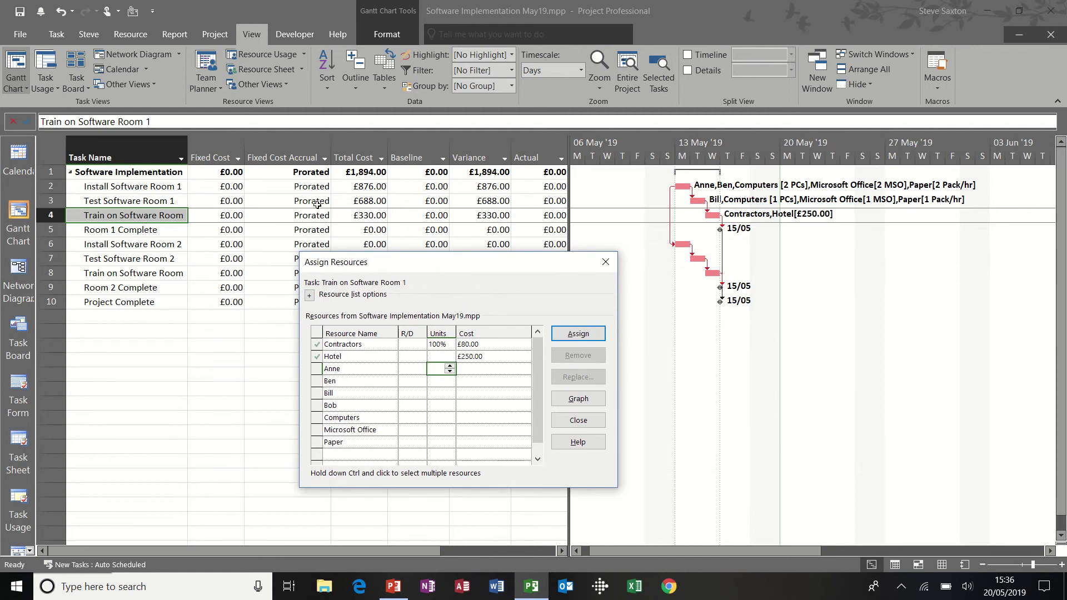
drag(406, 266, 344, 277)
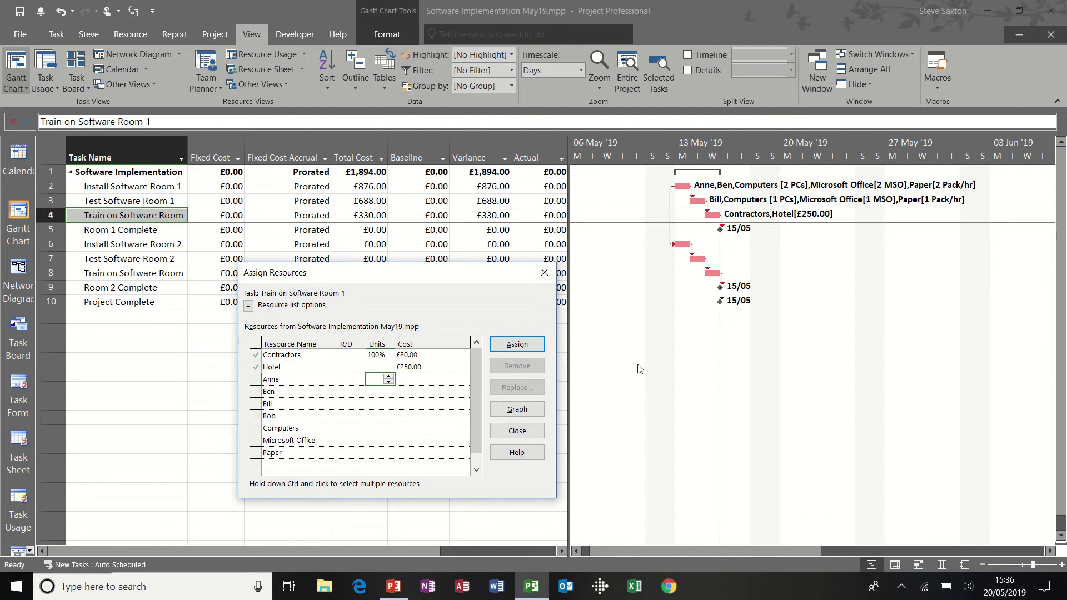
click(544, 273)
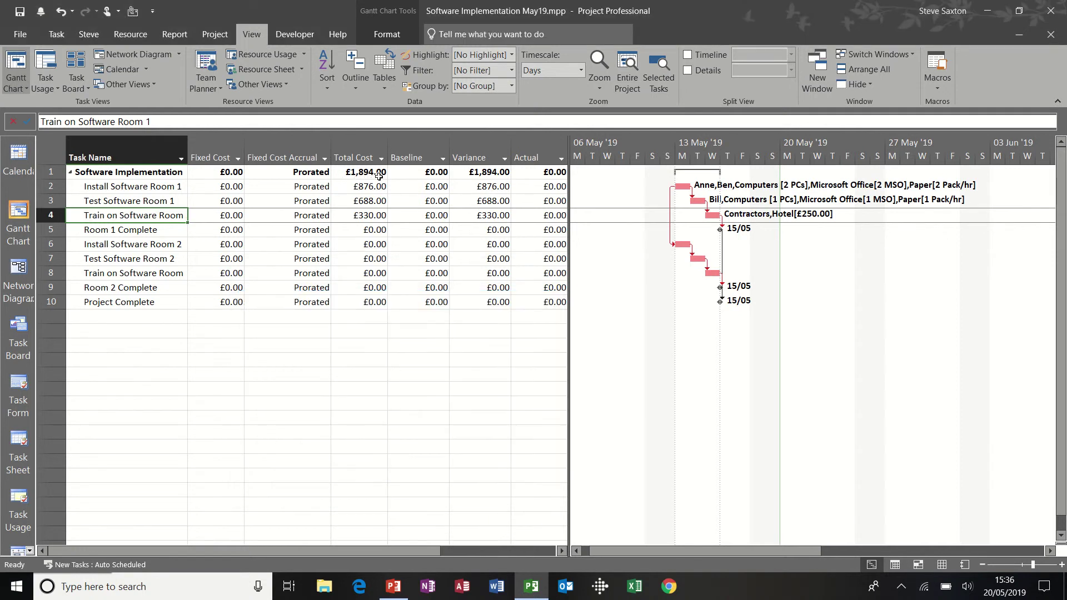
Step: Switch to the resource sheet and open the general information of the first resource, keeping the resource names in view
click(943, 564)
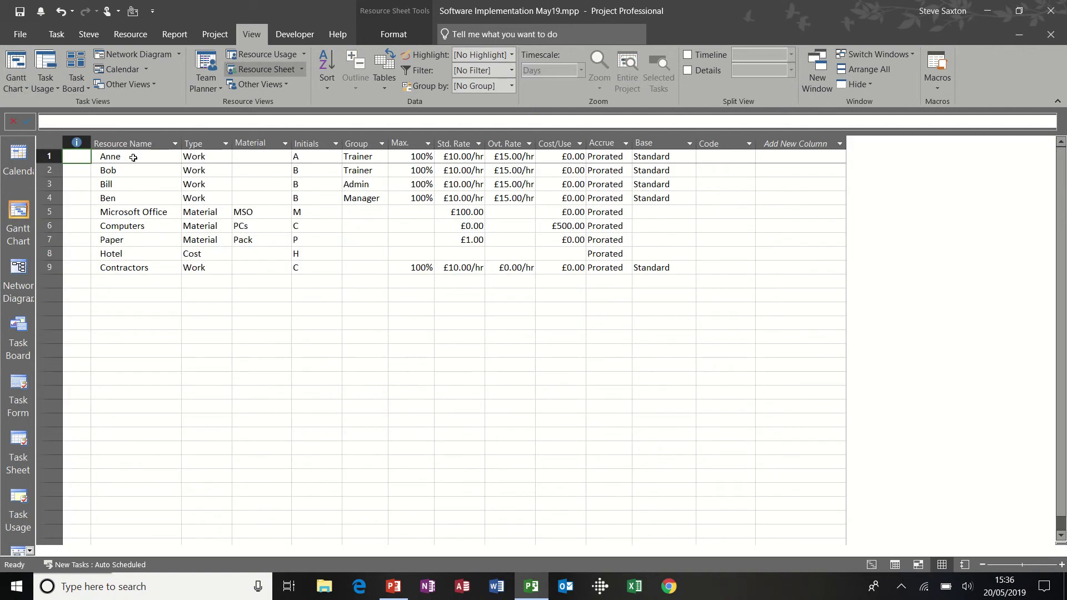
double_click(133, 158)
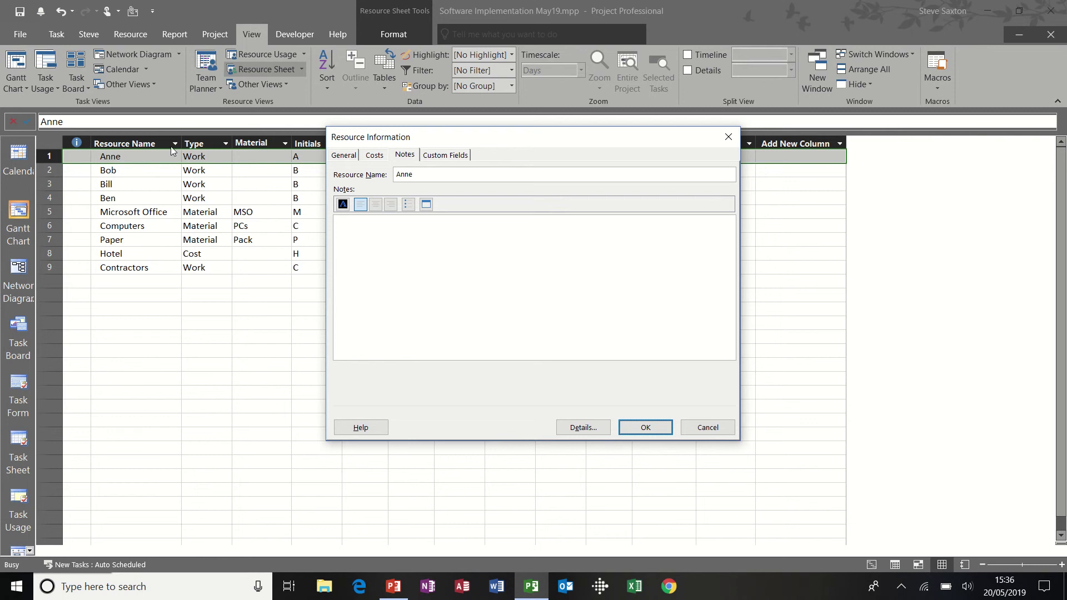
click(345, 156)
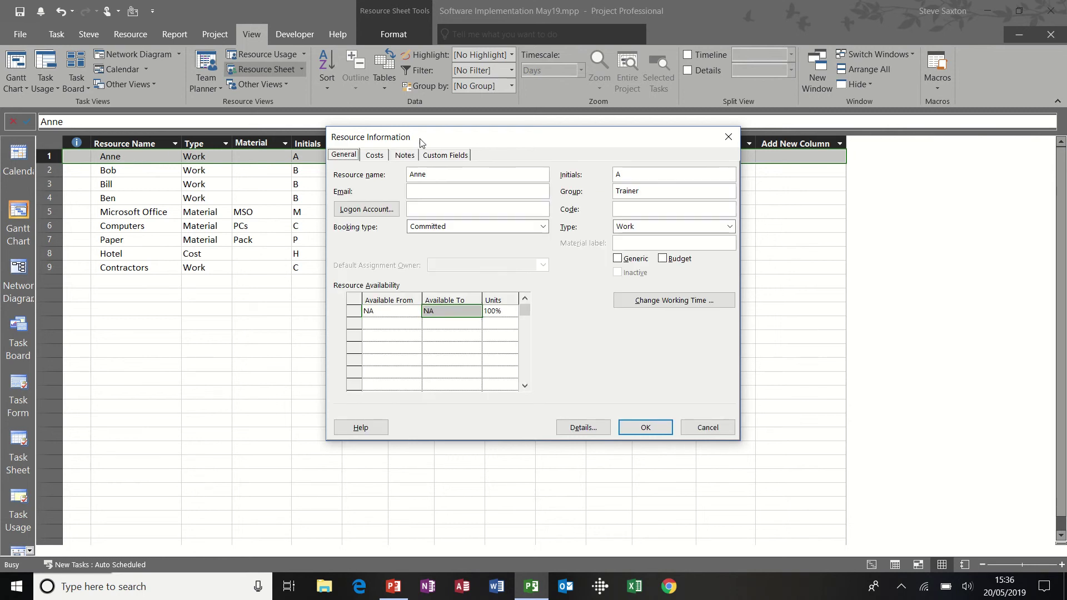
drag(424, 138, 222, 184)
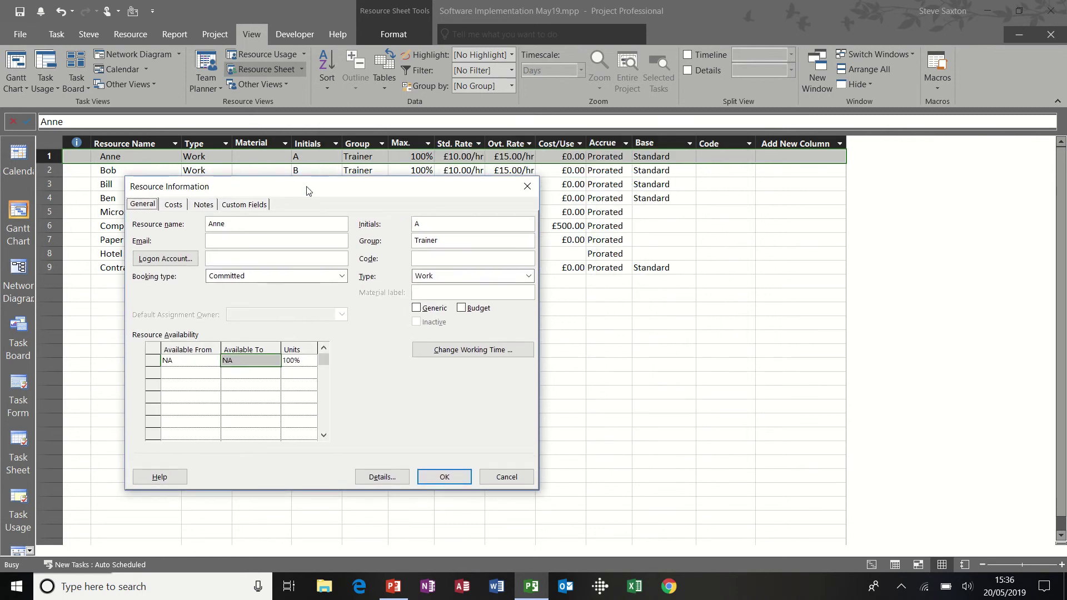
drag(307, 190, 417, 188)
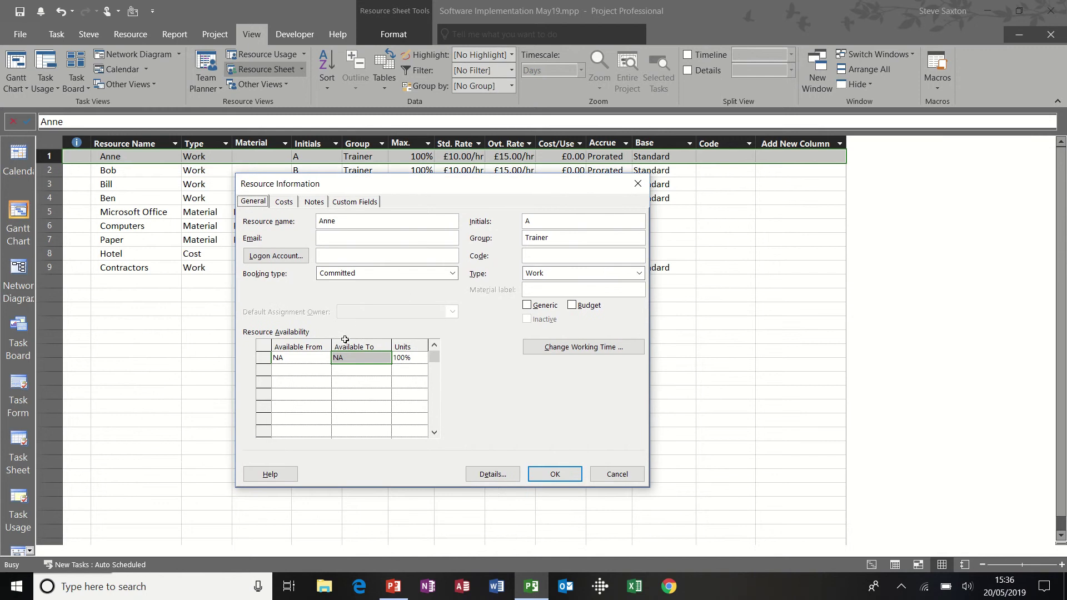
Step: Set the first resource's availability to start from 27/05/2019 and apply it
click(296, 358)
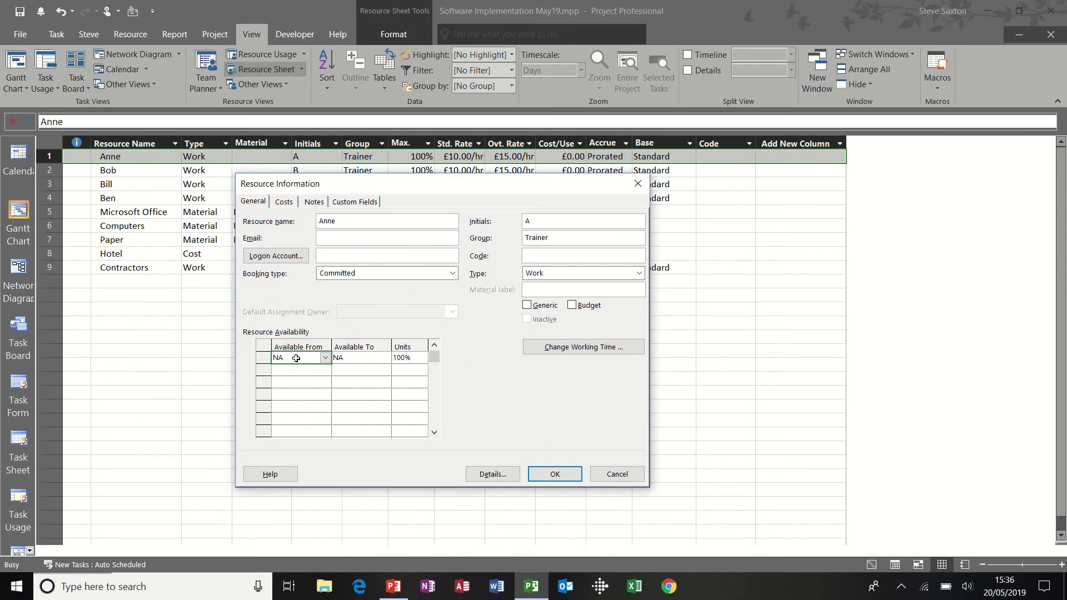
click(325, 357)
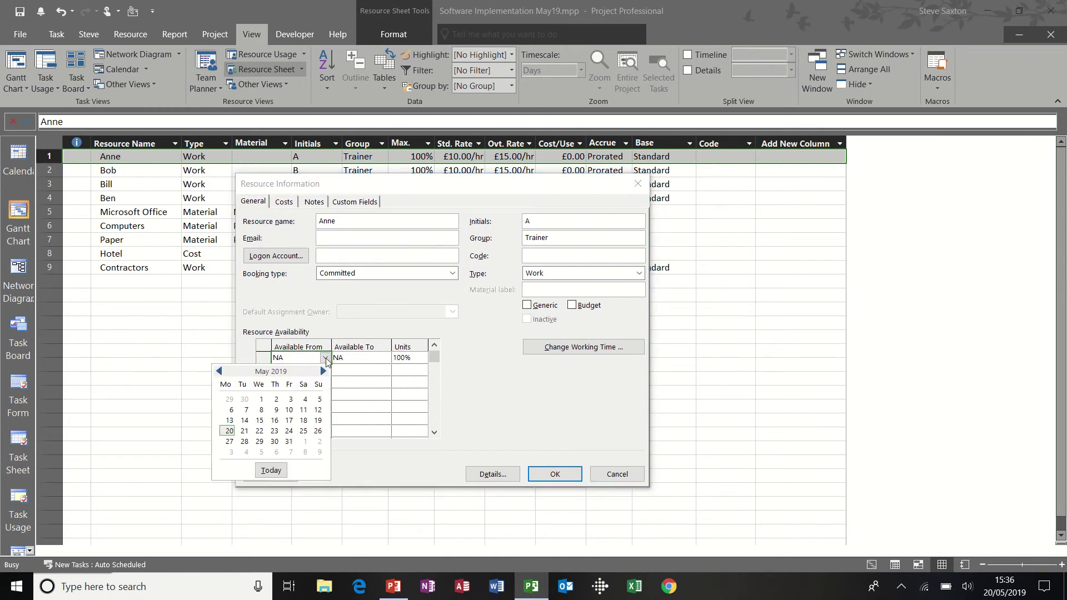
click(230, 442)
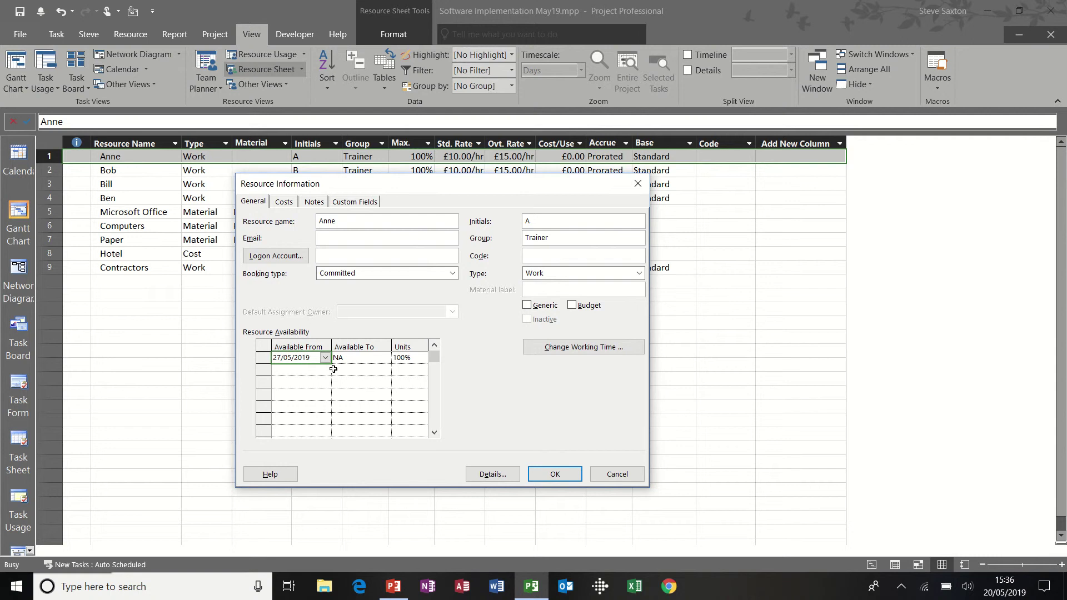
click(309, 374)
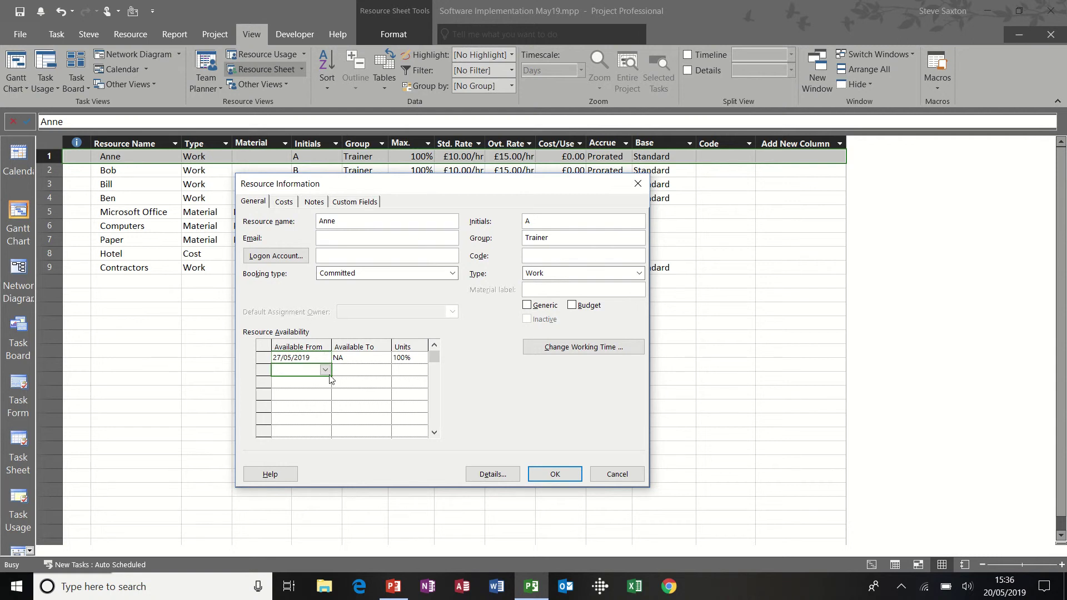
click(550, 473)
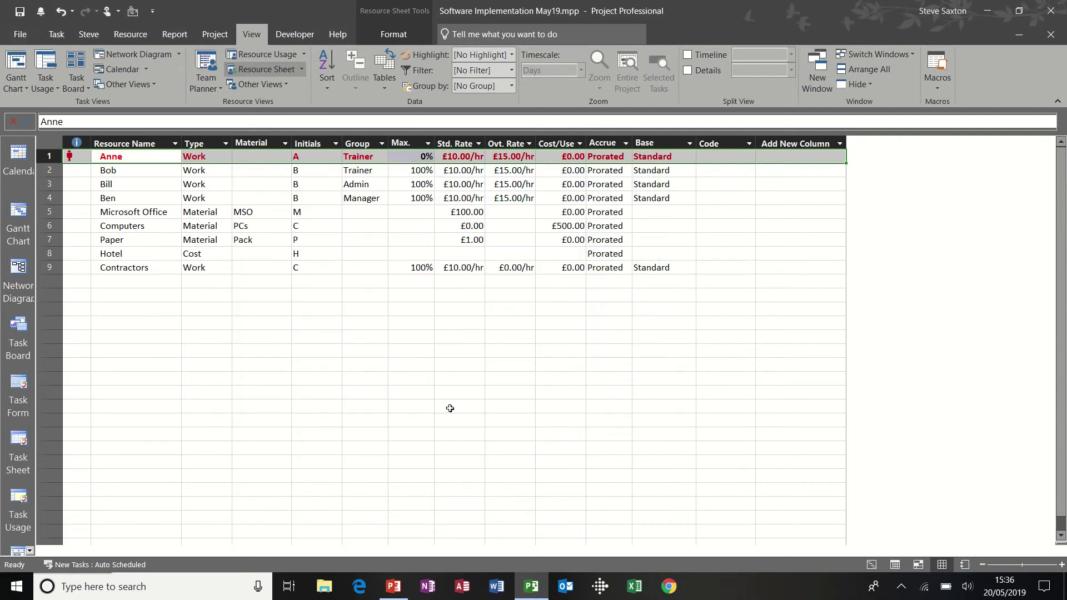
Step: Reset the first resource's Available From date to NA in its resource information
double_click(148, 159)
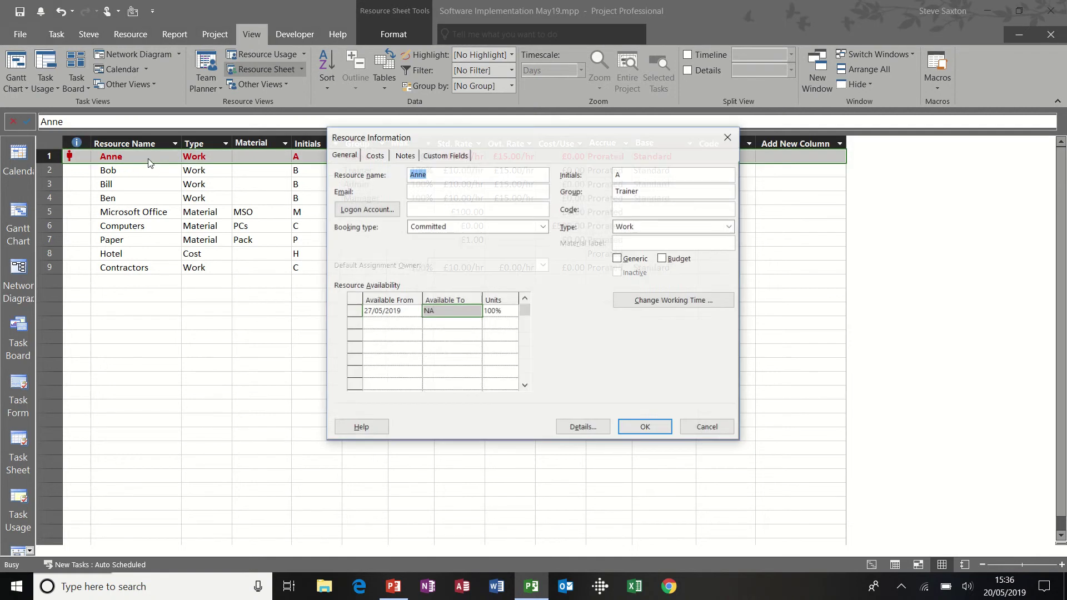
click(383, 312)
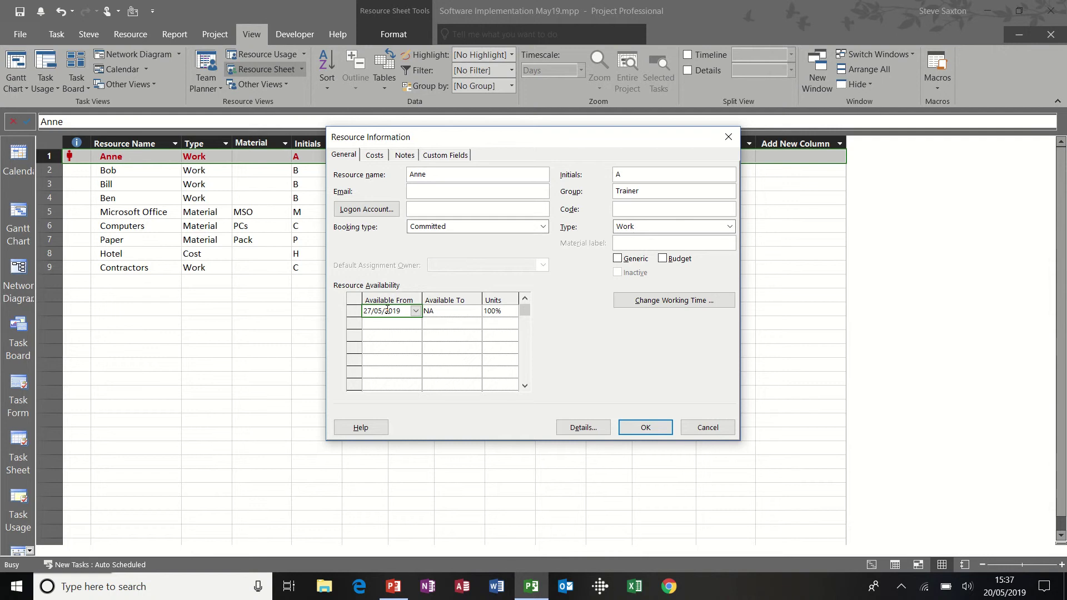
text(NA)
click(387, 323)
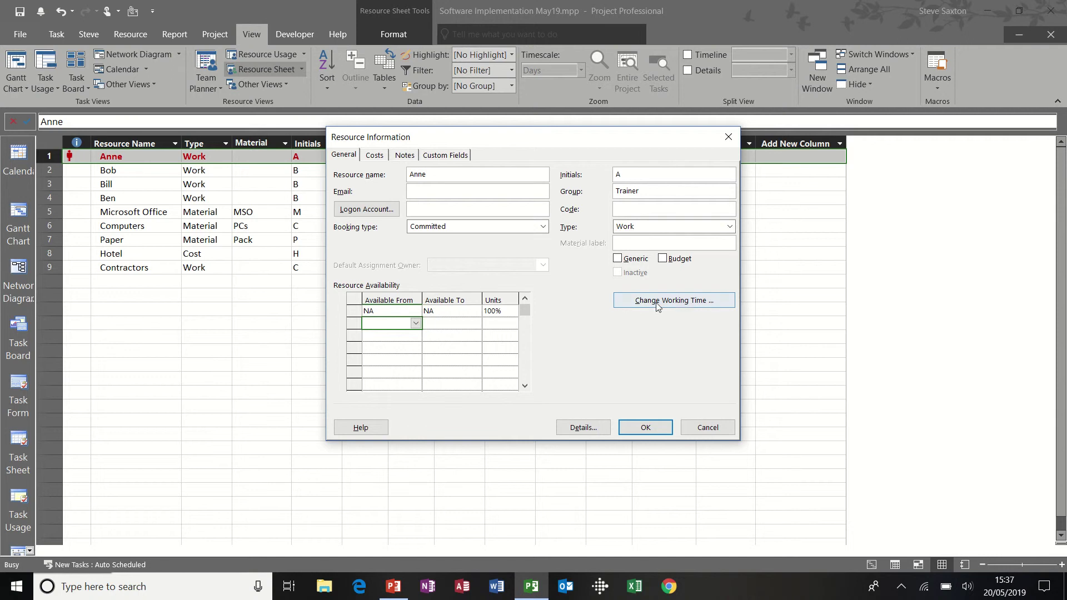
Step: In the resource's default work week, set Friday to specific working times of 08:00 to 12:00 only, removing the afternoon period
click(679, 301)
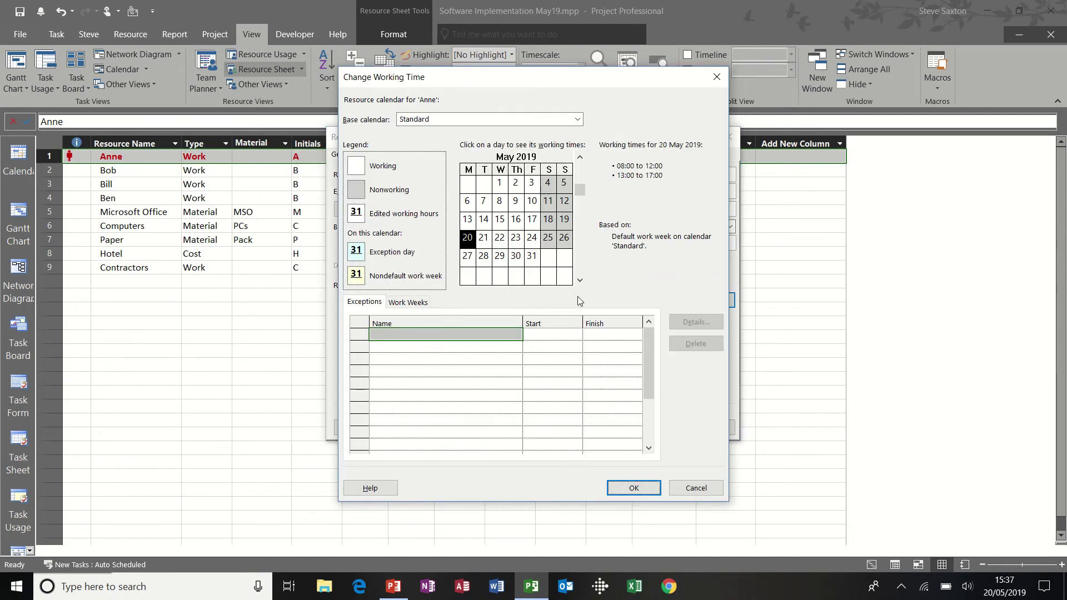
click(456, 348)
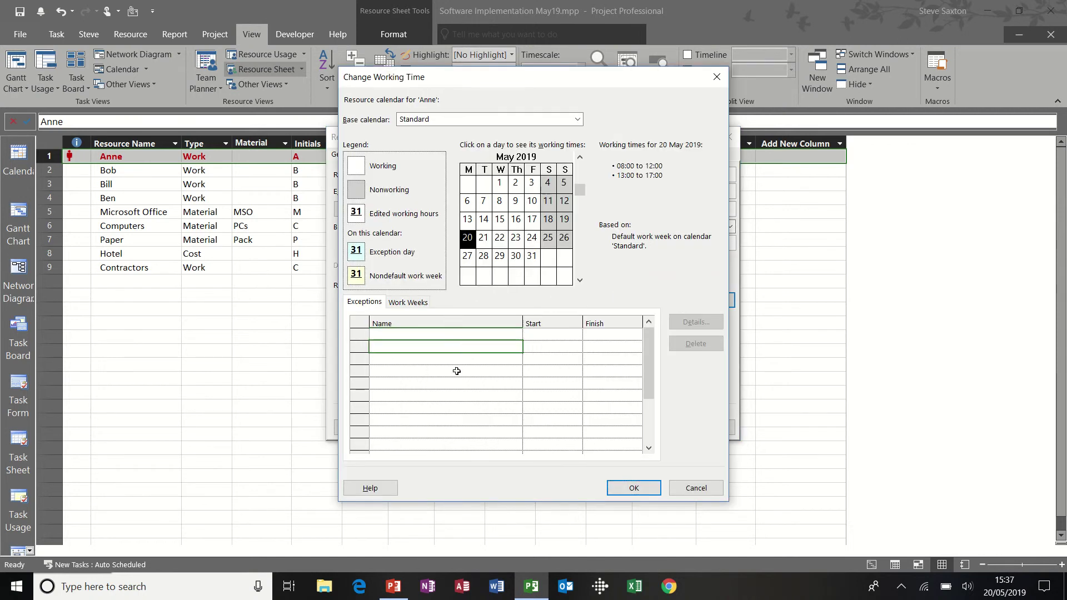
click(453, 371)
click(422, 303)
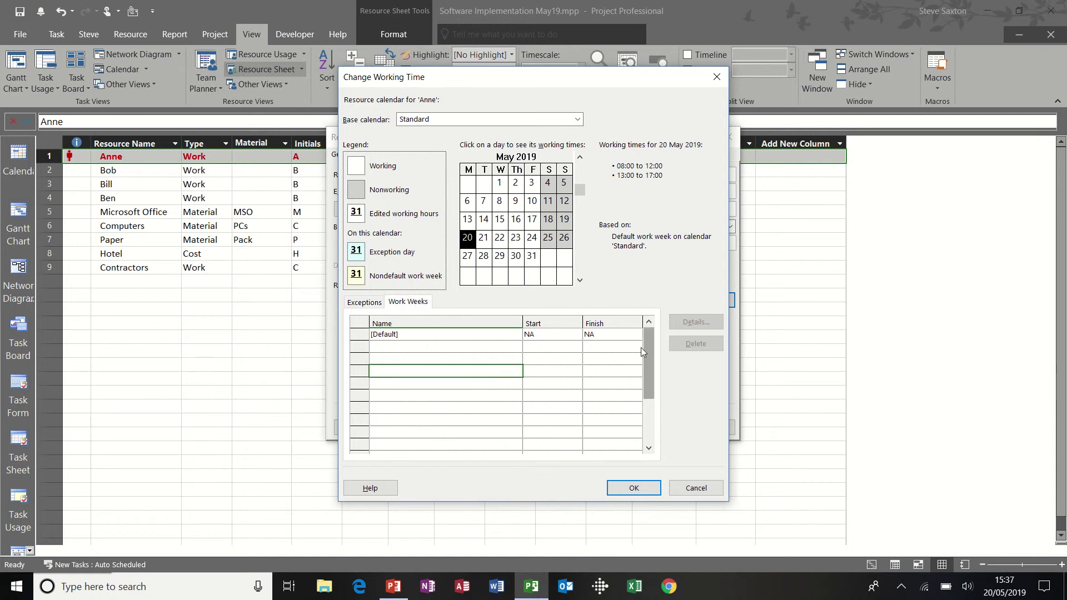
click(488, 336)
click(698, 322)
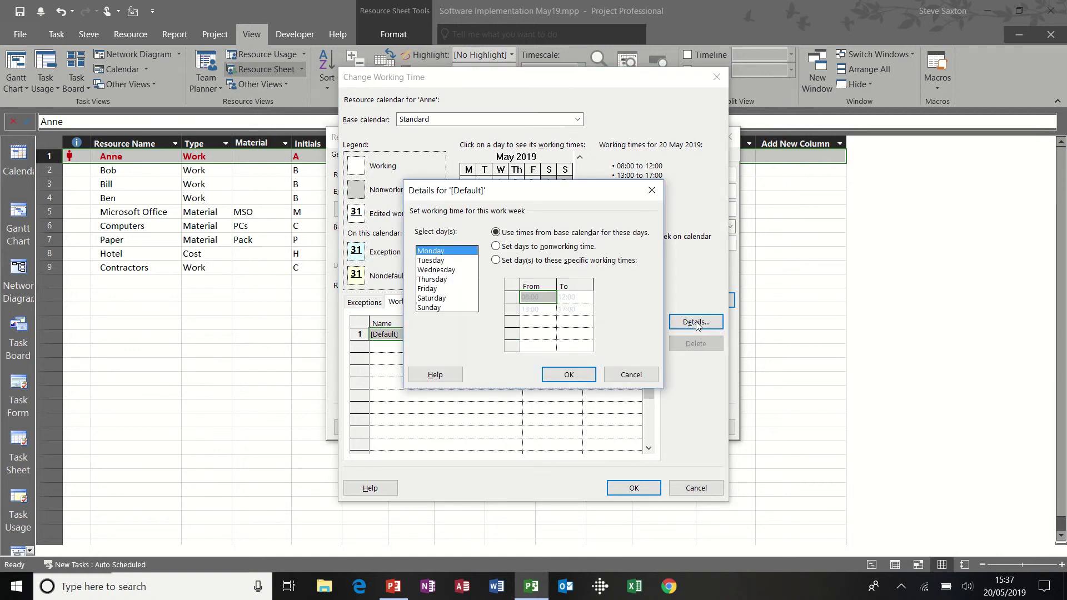
click(437, 289)
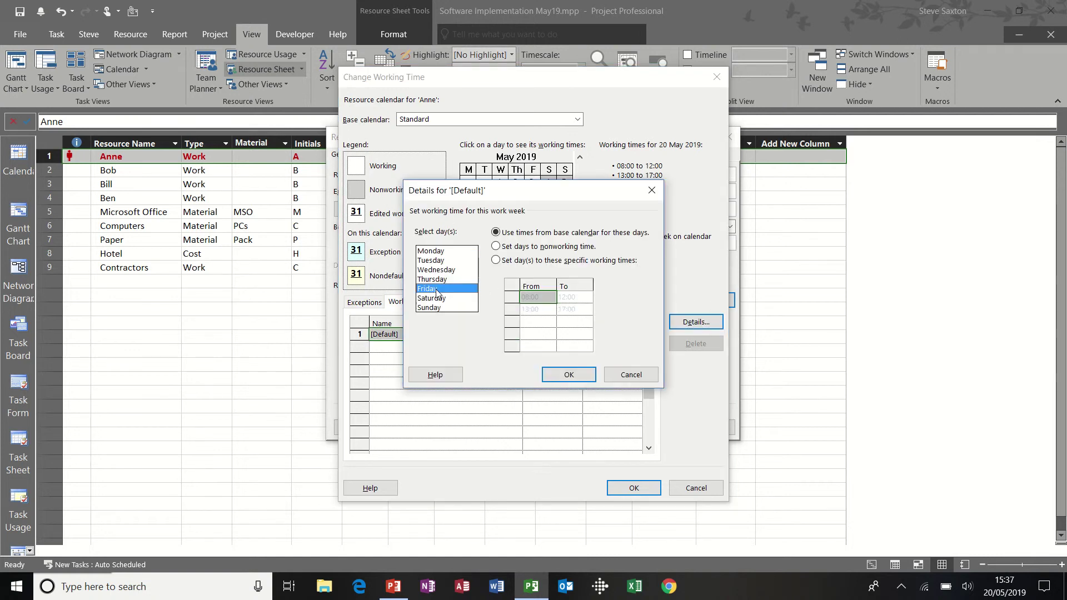
click(495, 261)
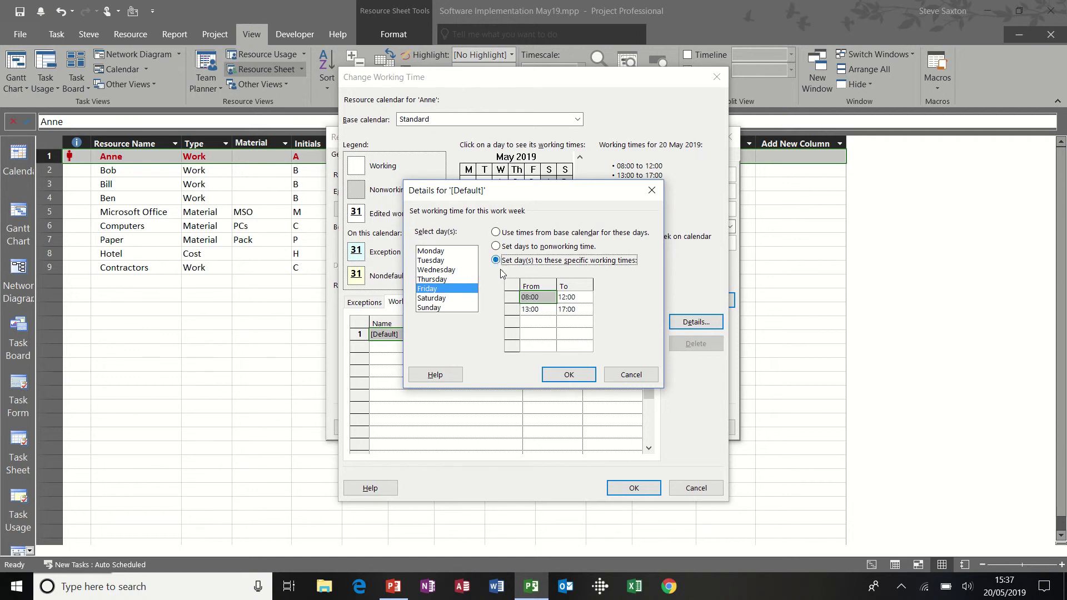
click(511, 310)
key(Delete)
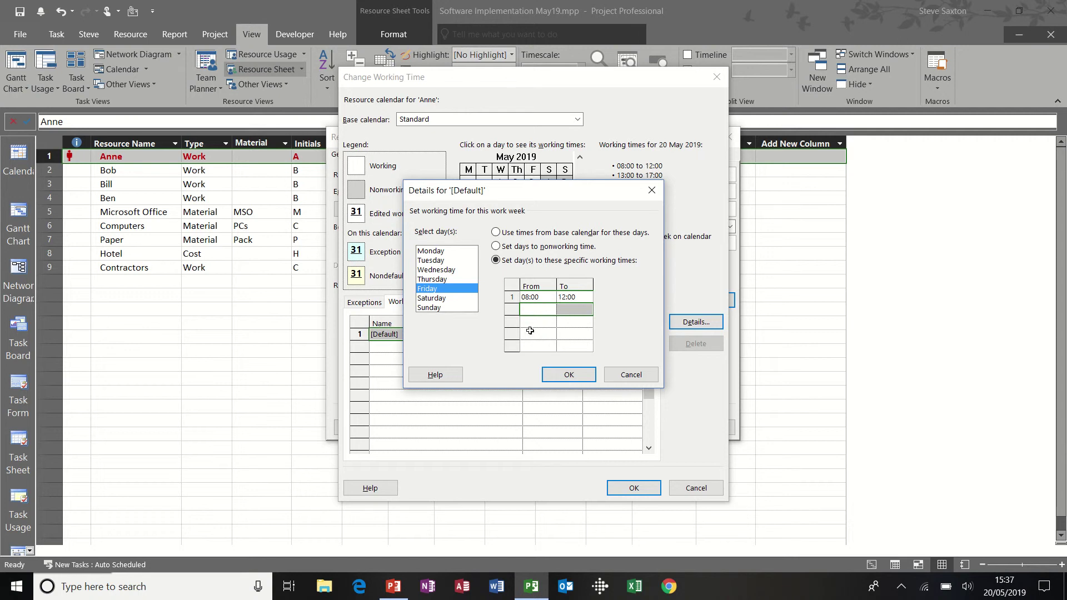
click(558, 373)
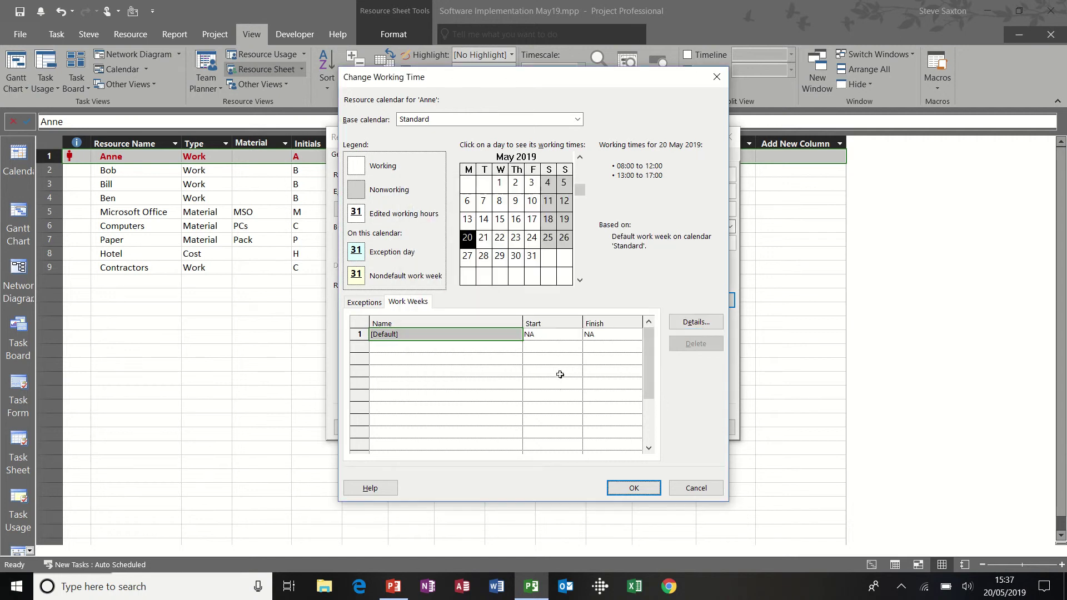
Step: Compare the working times for Friday 10 May and Wednesday 8 May in the resource calendar
click(531, 202)
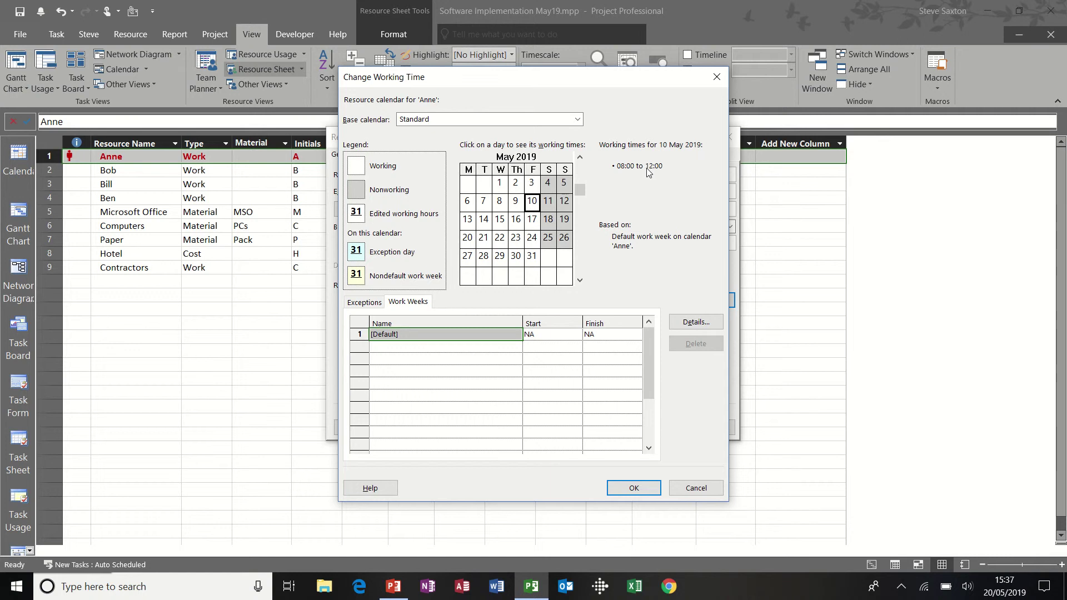
click(504, 206)
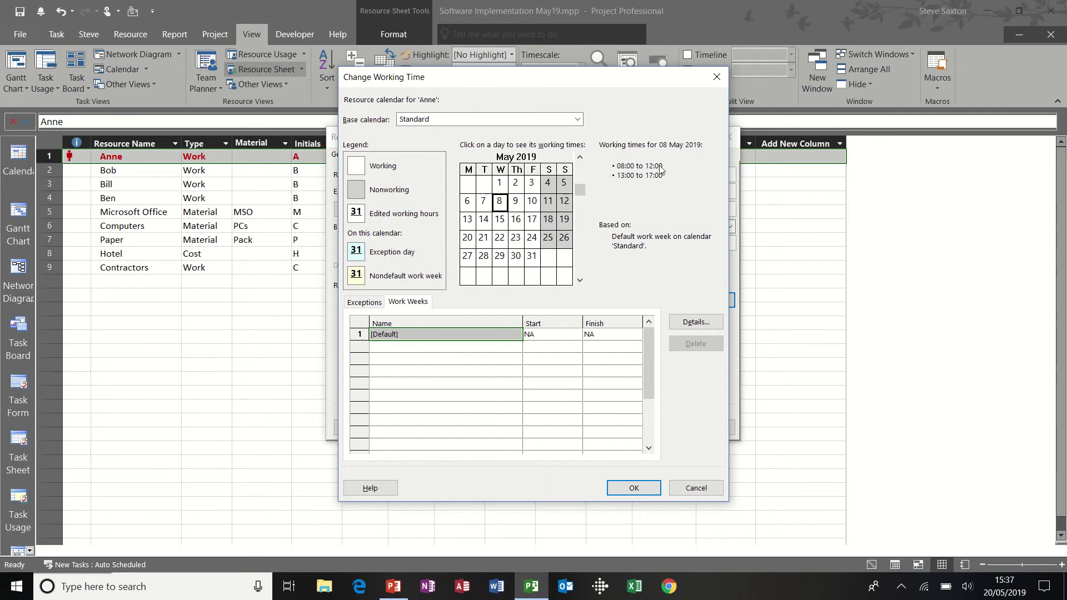
click(533, 202)
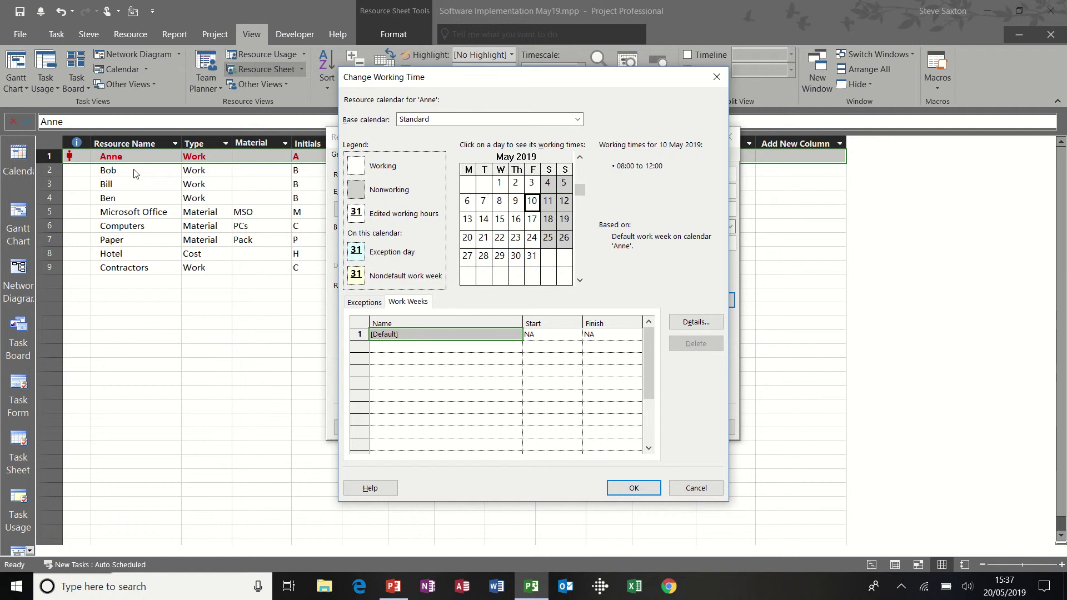
Step: Return Friday in the resource's default work week to the base calendar times and accept the working time settings
click(705, 325)
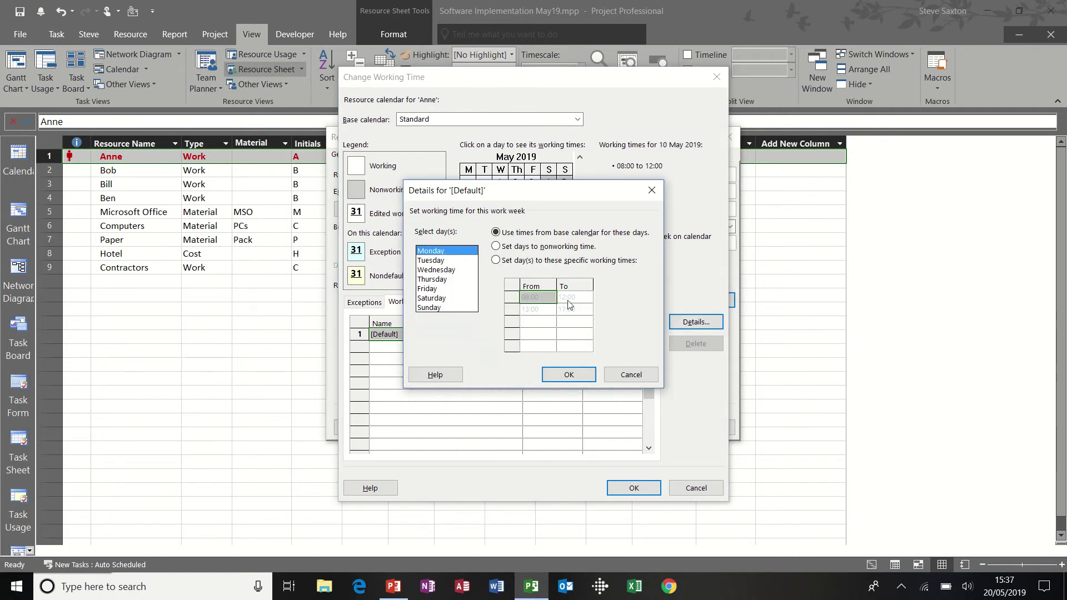
click(451, 289)
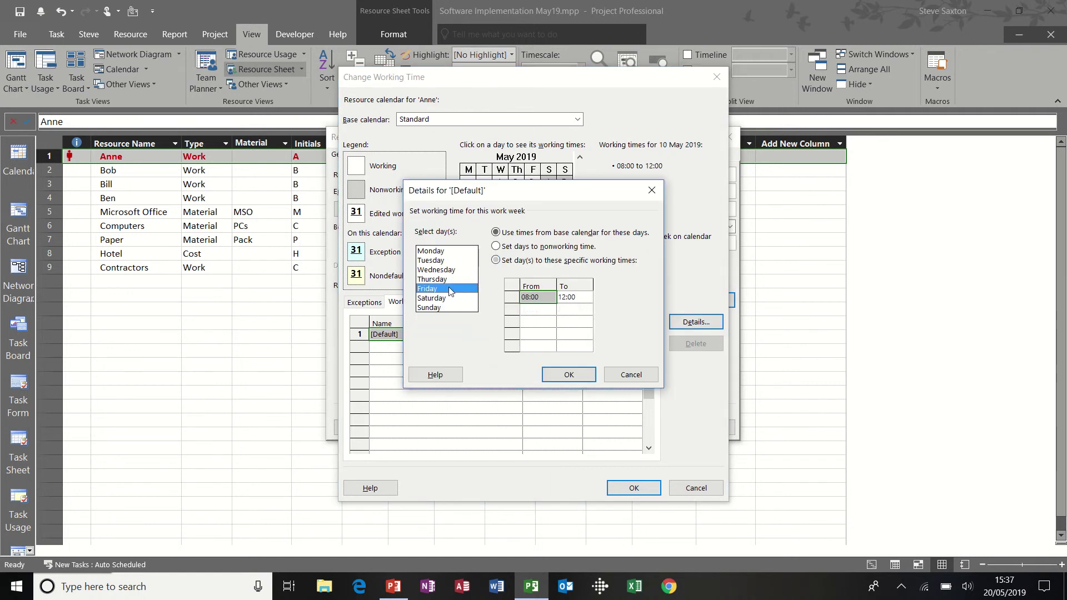
click(500, 233)
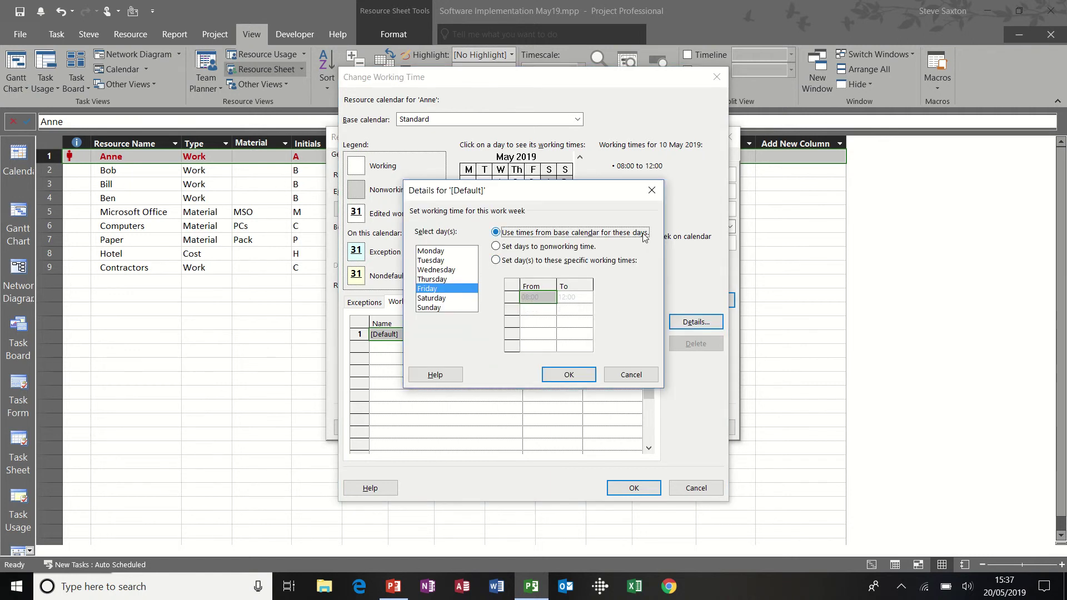
click(564, 375)
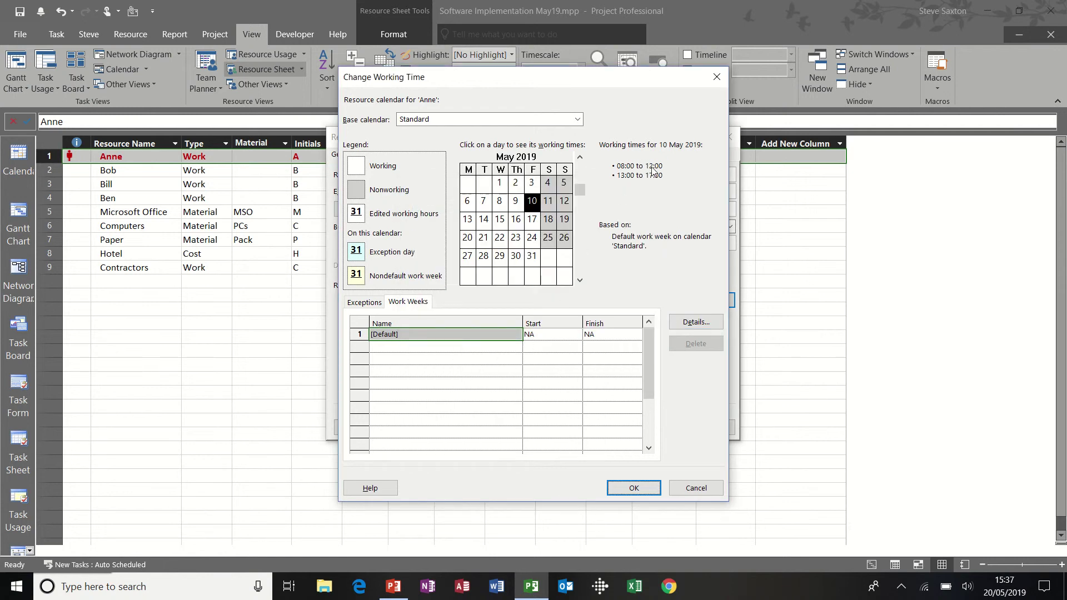
click(634, 489)
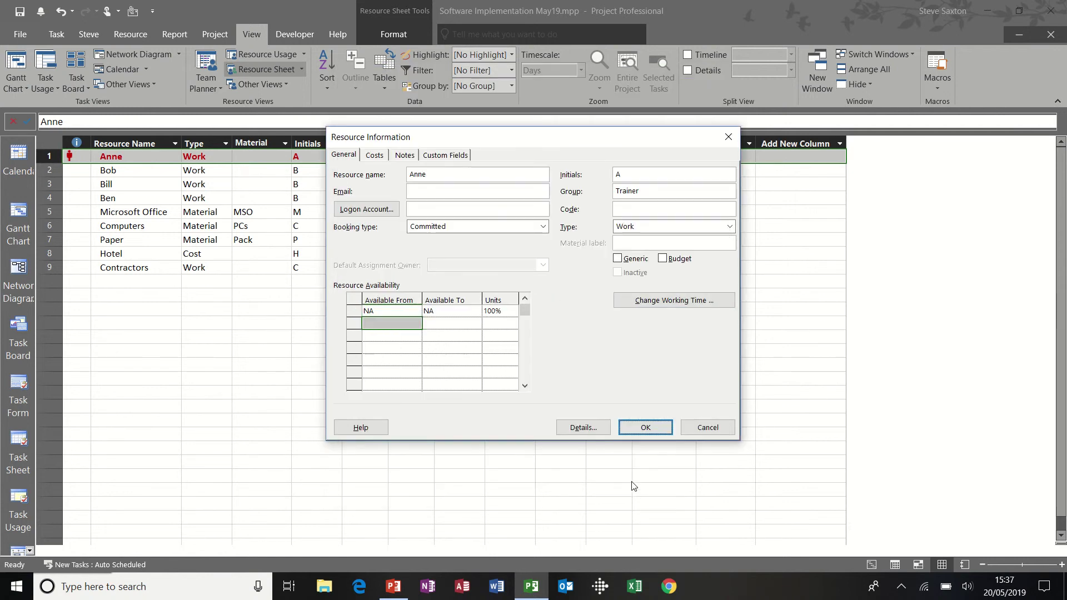
Step: In the first resource's cost rate table A, add rates effective 27/05/19: standard £12.00/h and overtime £17.00/h
click(375, 155)
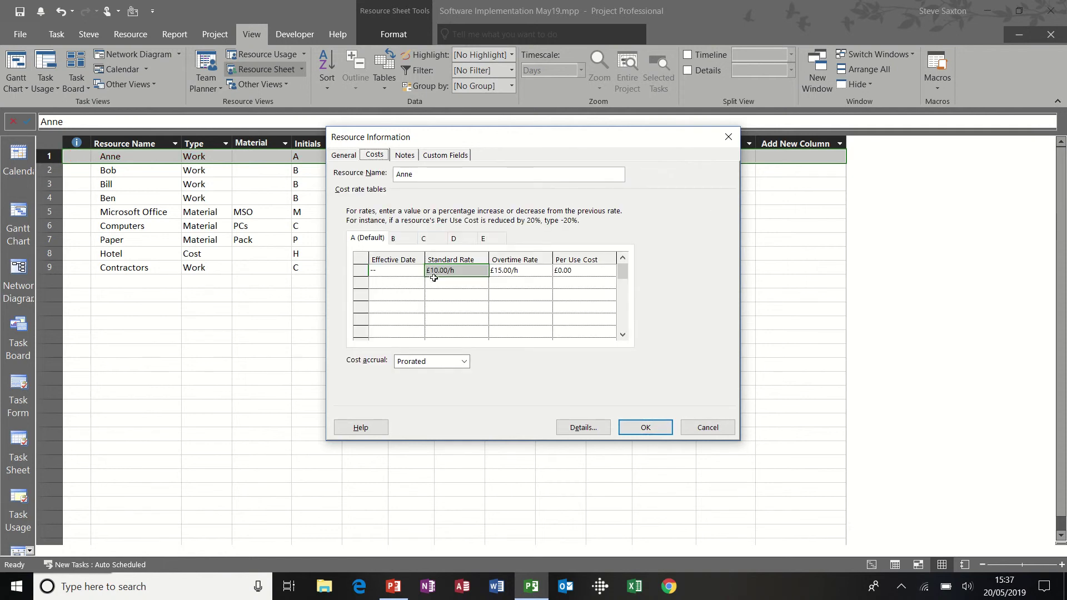
click(408, 284)
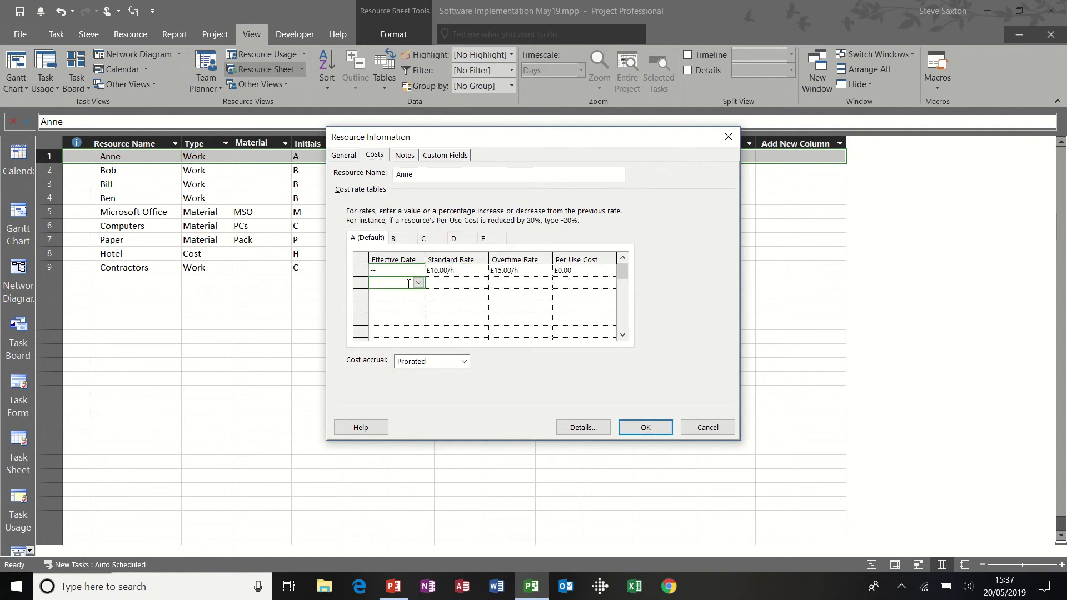
click(444, 270)
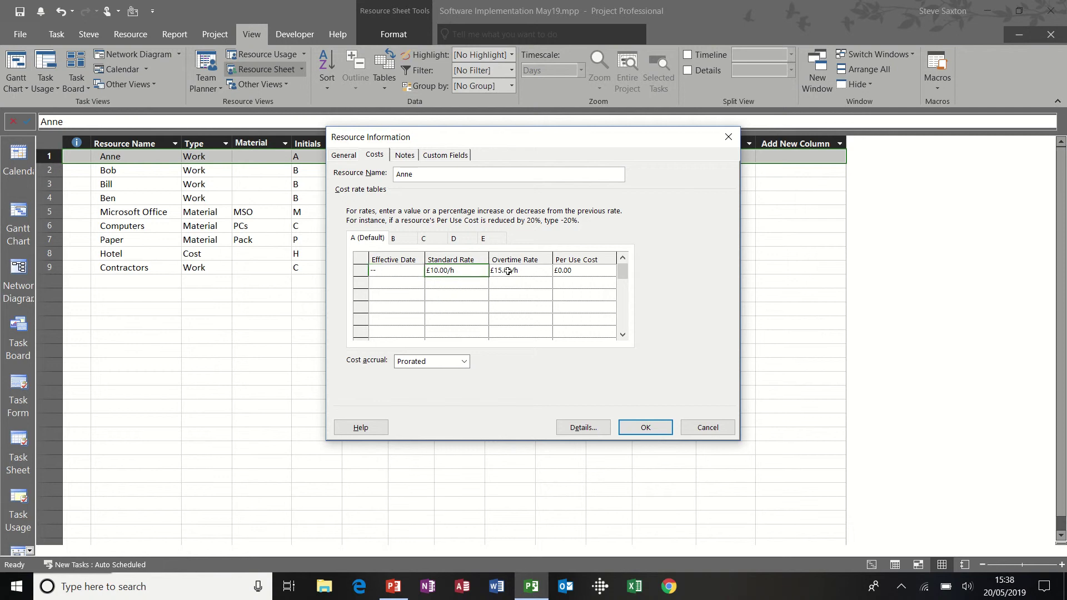
click(502, 271)
click(456, 270)
click(519, 272)
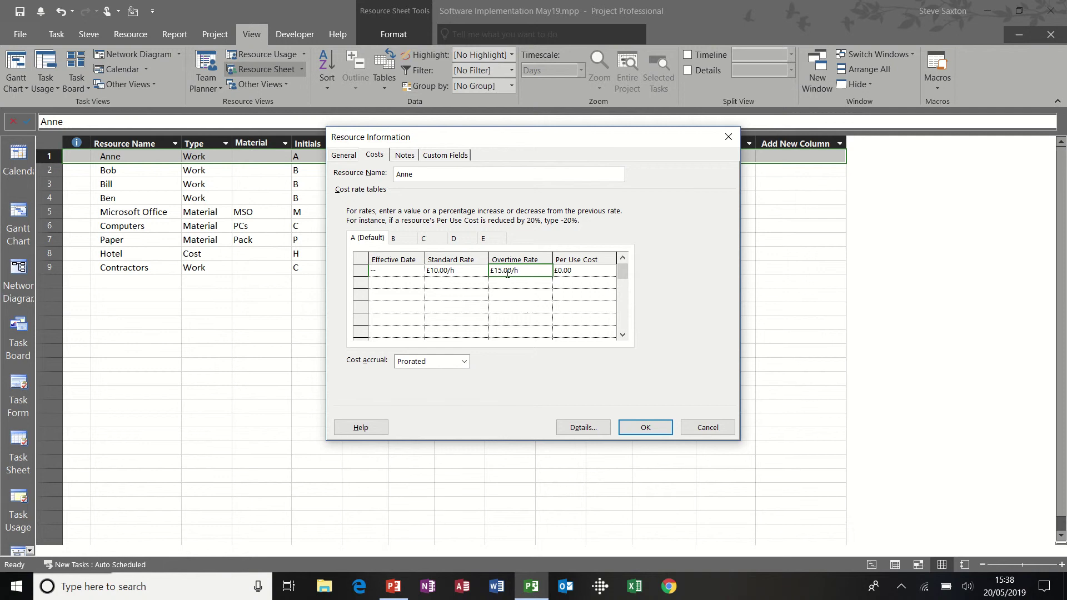
click(410, 283)
click(419, 283)
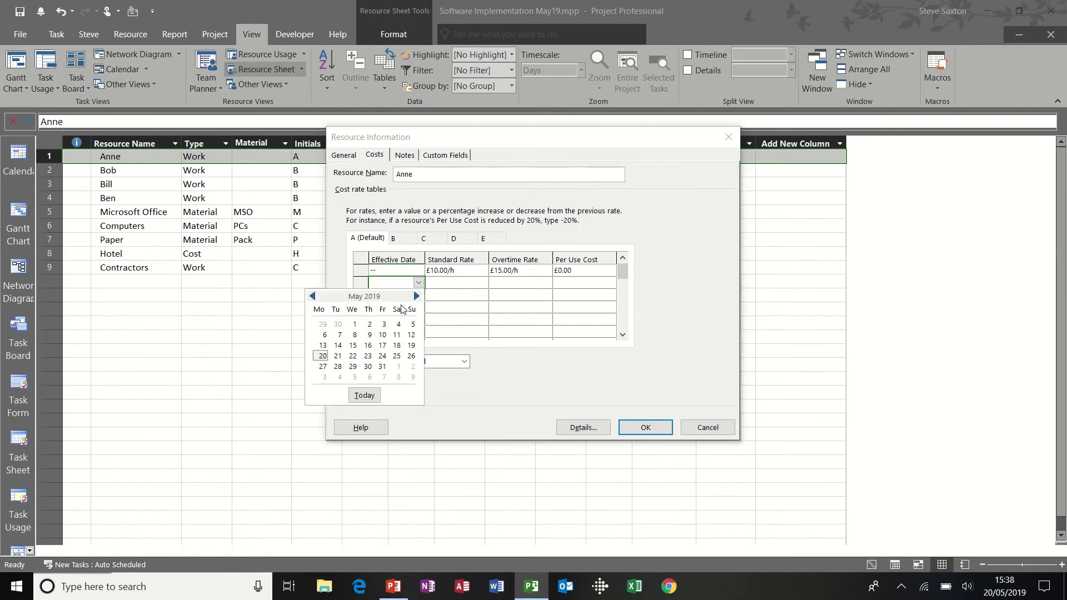
click(324, 368)
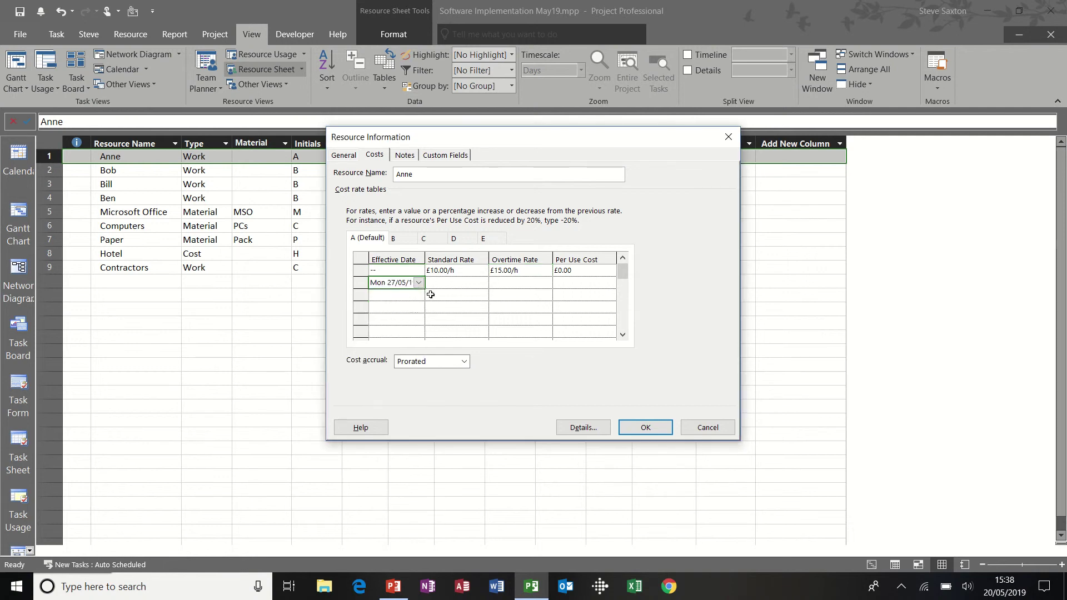
click(458, 283)
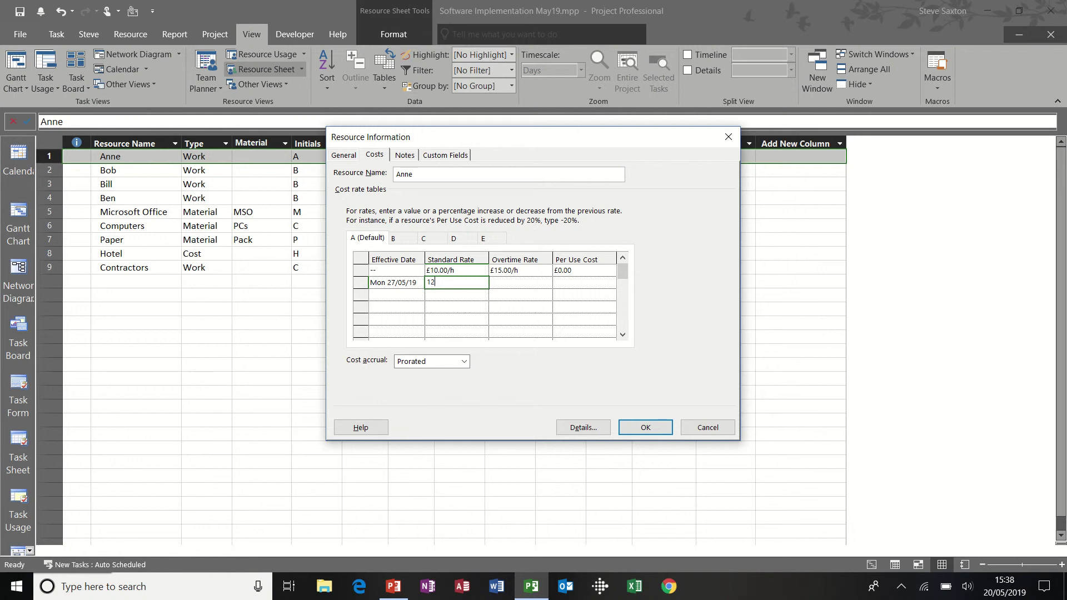
text(12)
key(Tab)
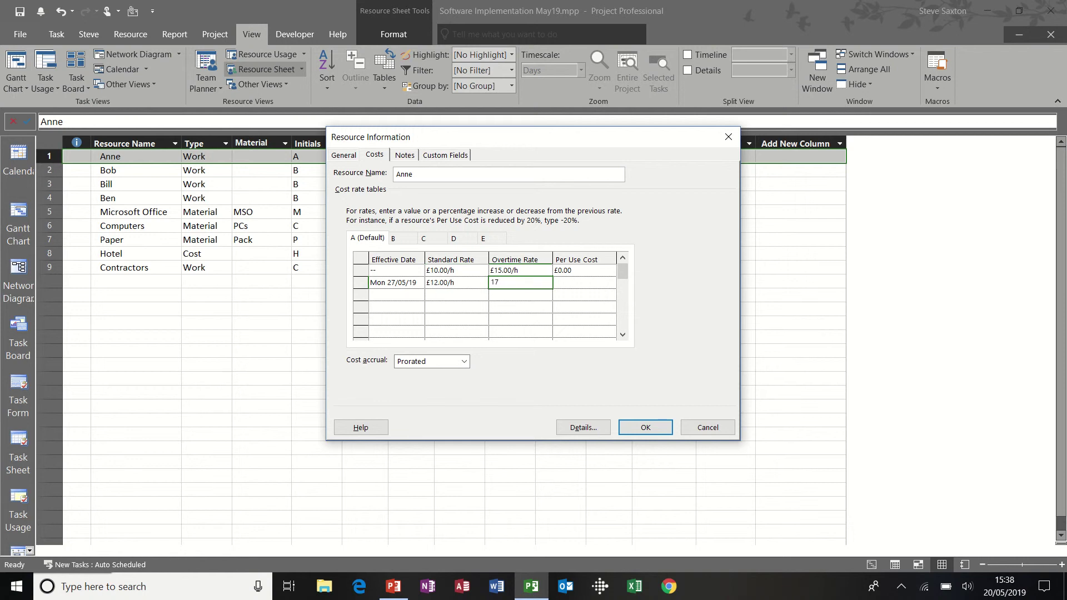
Step: Add another row to cost rate table A effective 03/06/19, with standard rate £10.00/h and overtime rate £15.00/h
click(416, 296)
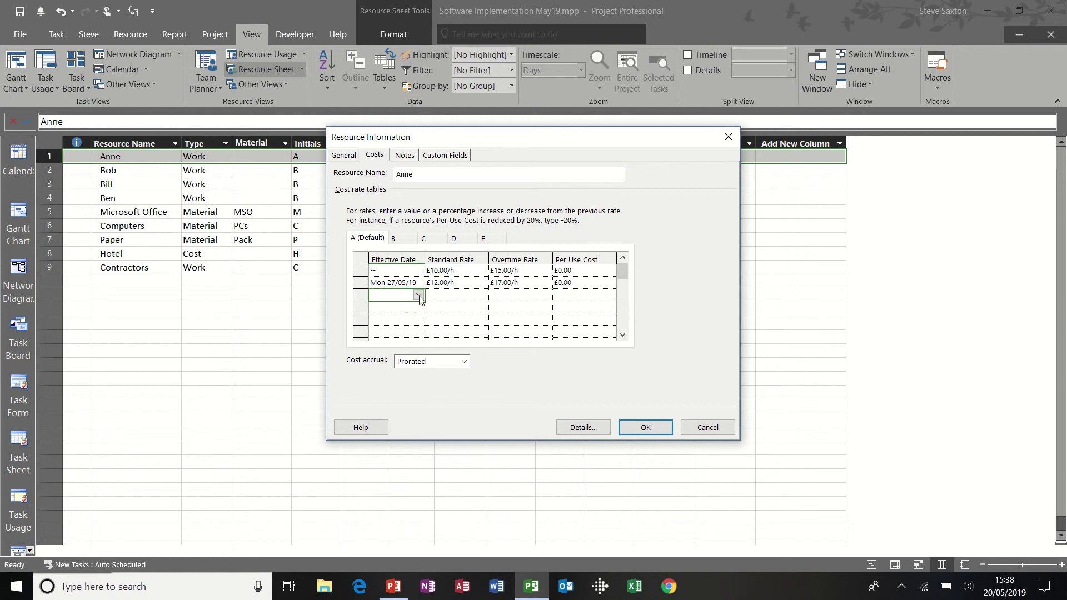
click(420, 298)
click(326, 383)
click(466, 295)
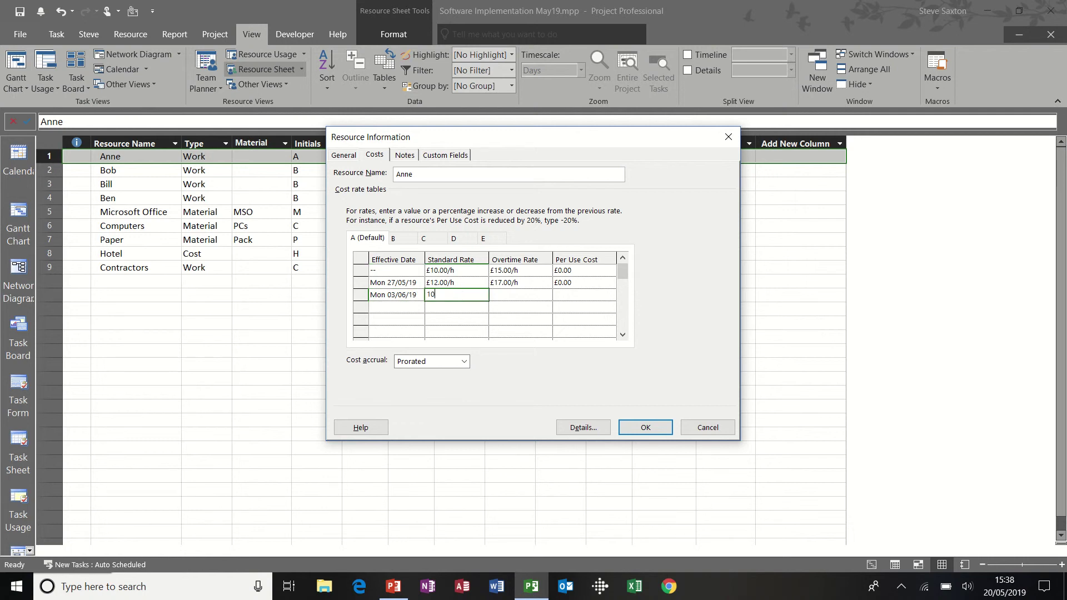
text(10)
key(Tab)
text(1)
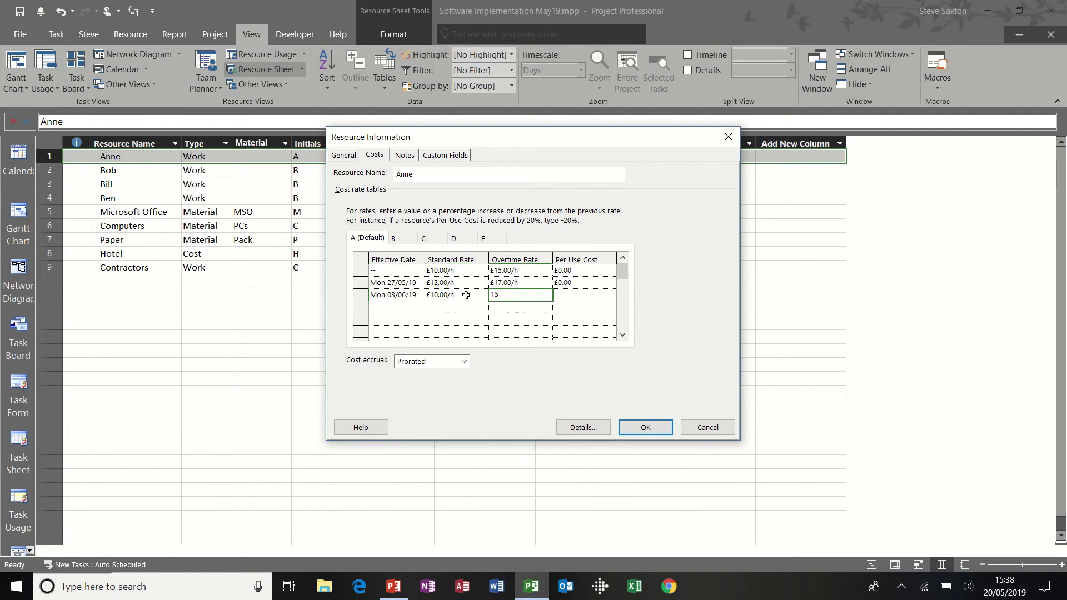
text(5)
click(416, 306)
Step: Examine the resource's alternative cost rate tables B to E and return to the default table A
click(395, 240)
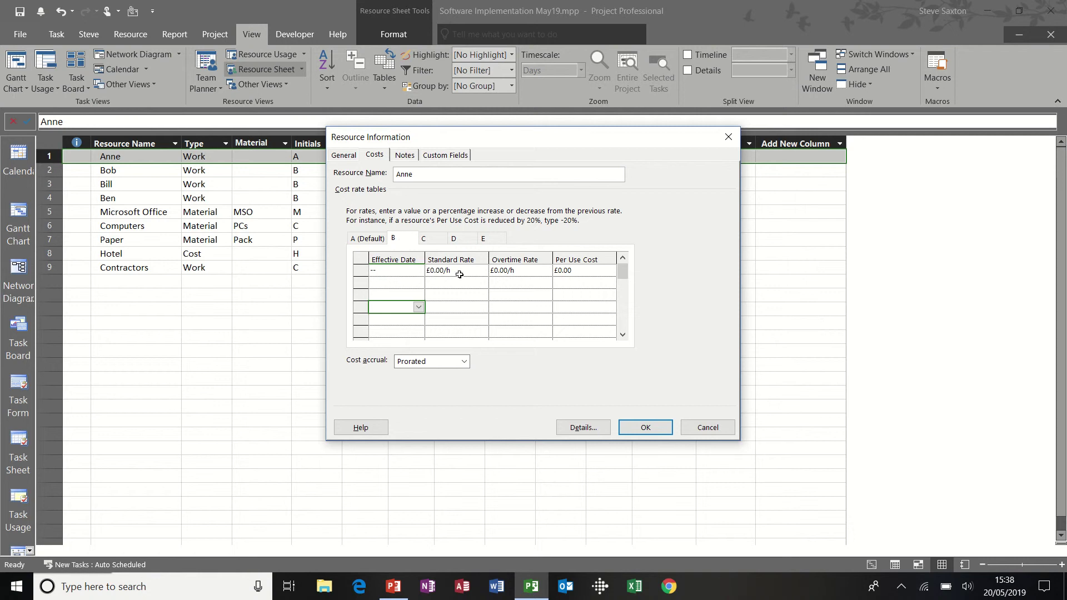
click(430, 243)
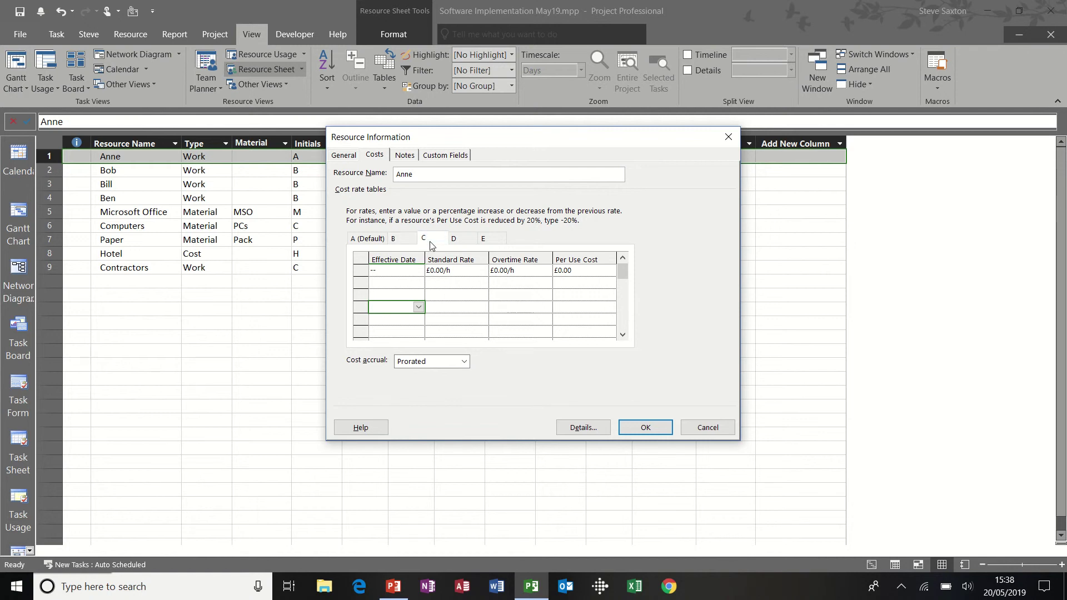
click(459, 243)
click(485, 239)
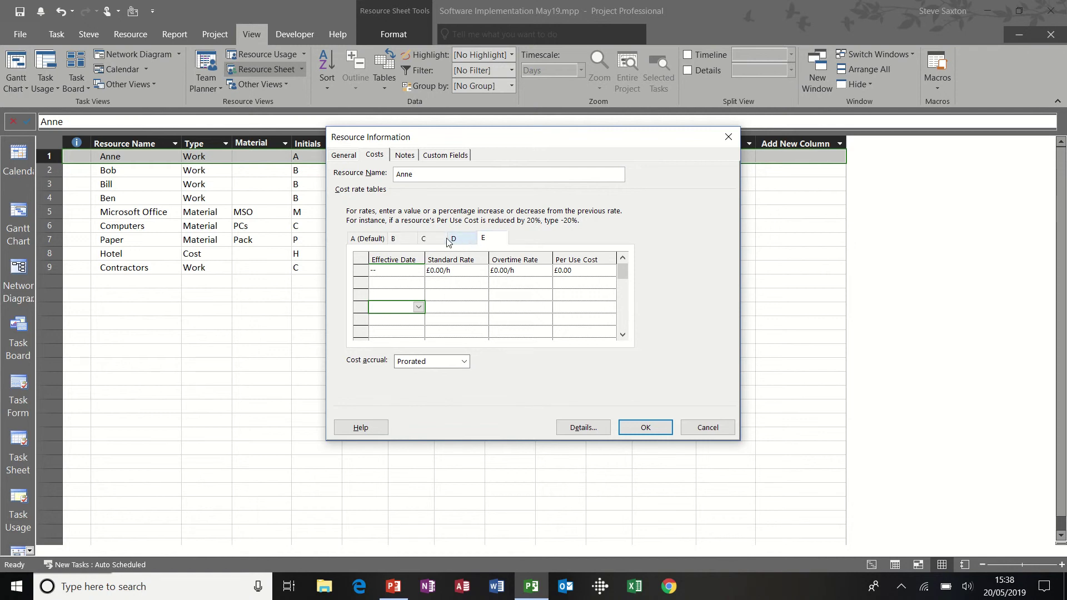
click(403, 239)
click(367, 238)
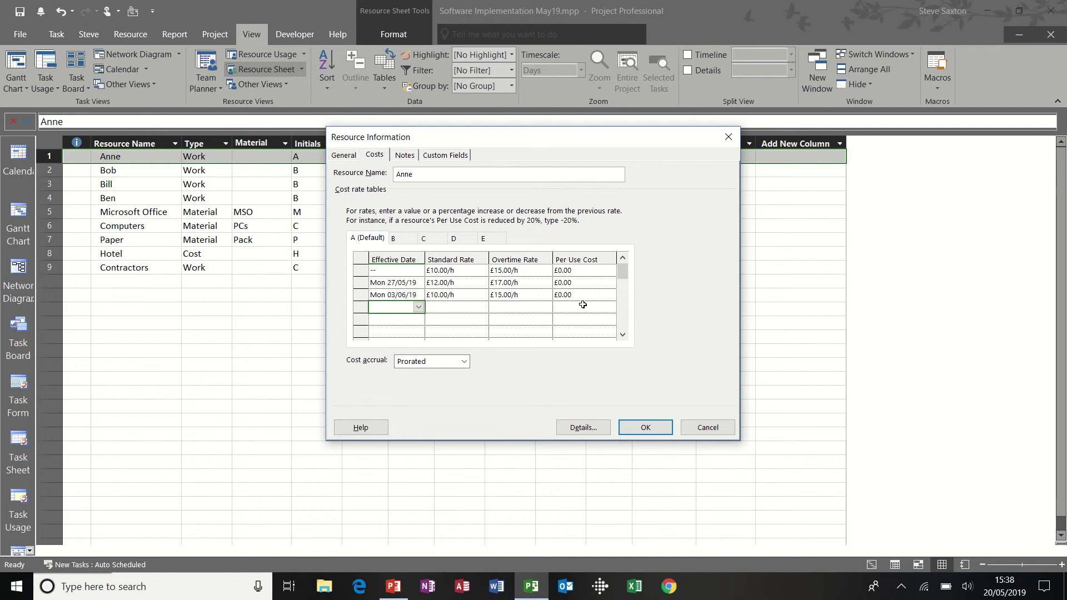
mouse_move(624, 276)
mouse_down()
mouse_move(622, 296)
mouse_move(626, 262)
mouse_up()
Step: Add the note "Job Spec" to the resource and embed a new Microsoft Excel Worksheet displayed as an icon, leaving the worksheet blank
click(405, 156)
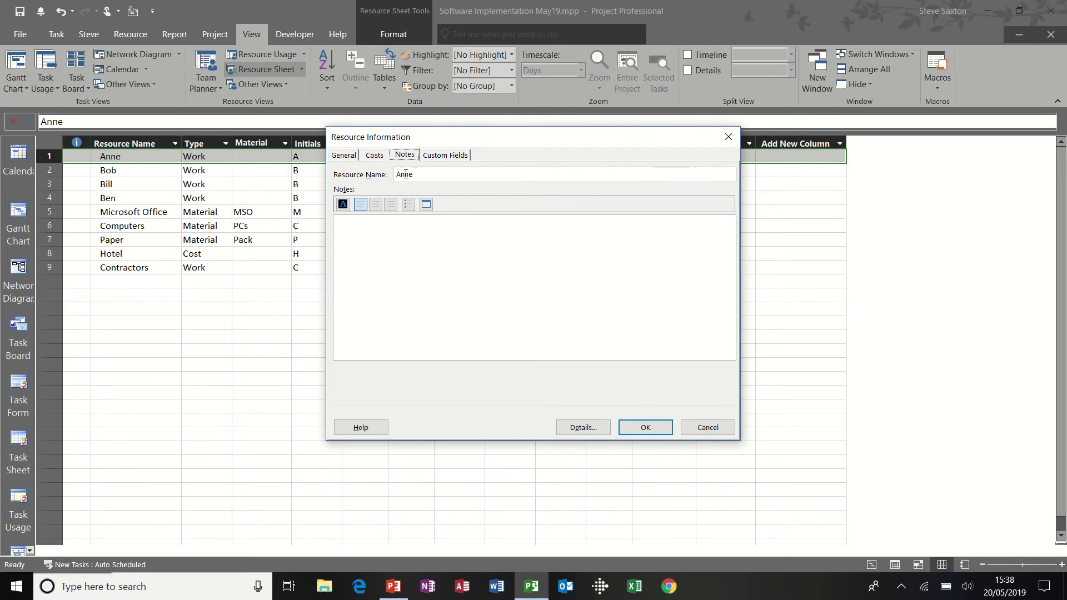
click(363, 237)
click(427, 205)
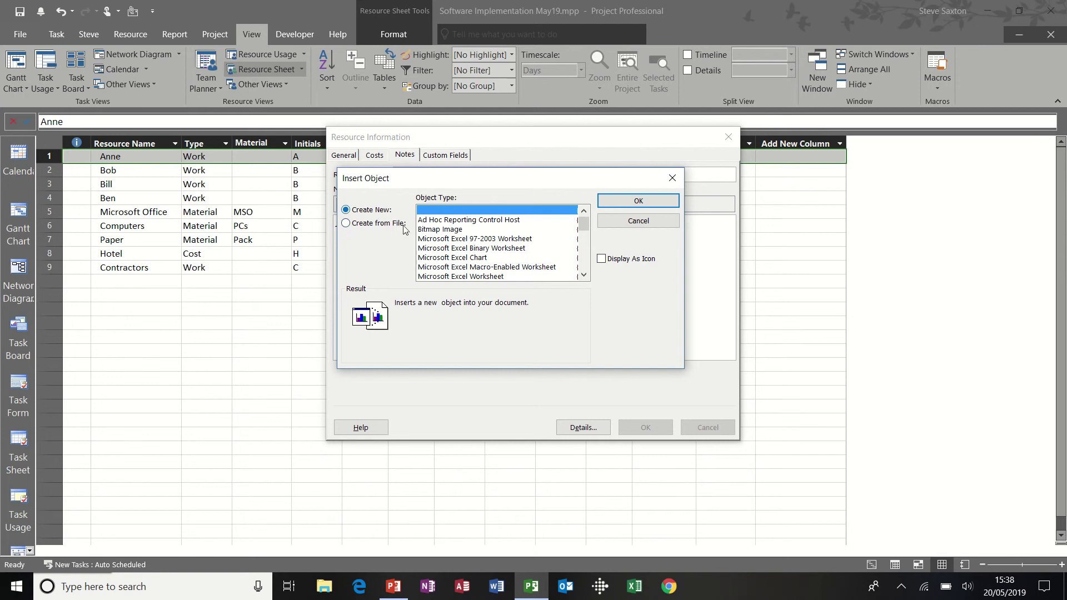
click(485, 277)
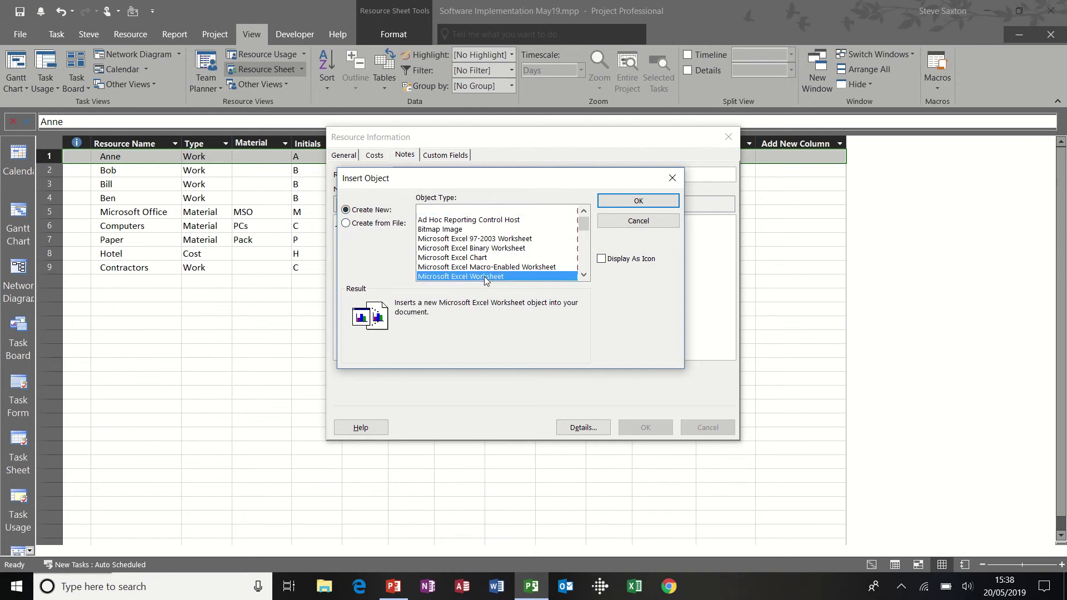
click(602, 259)
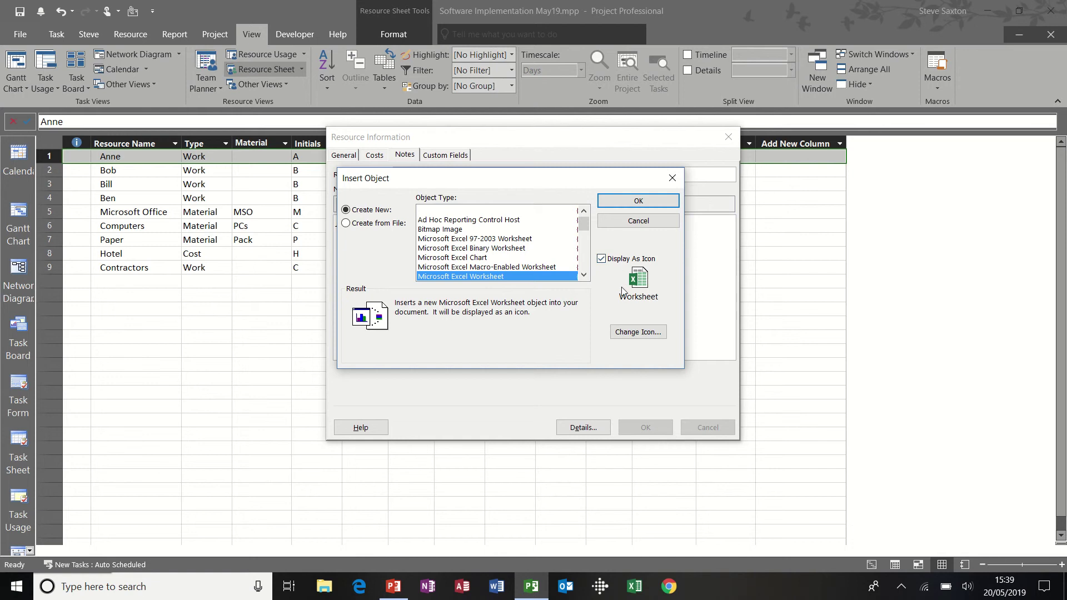
click(634, 203)
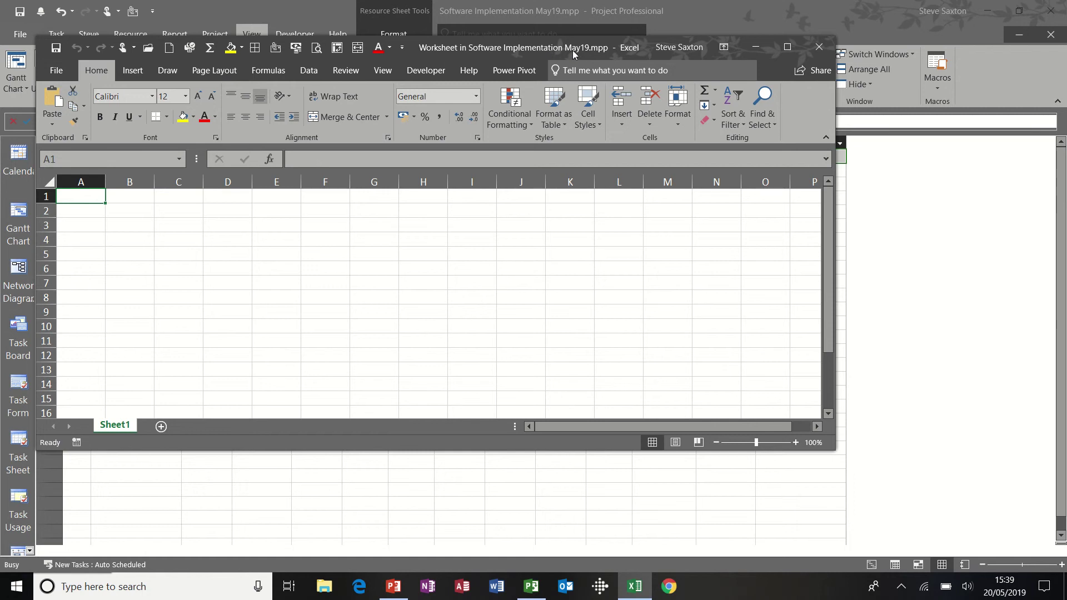
click(819, 49)
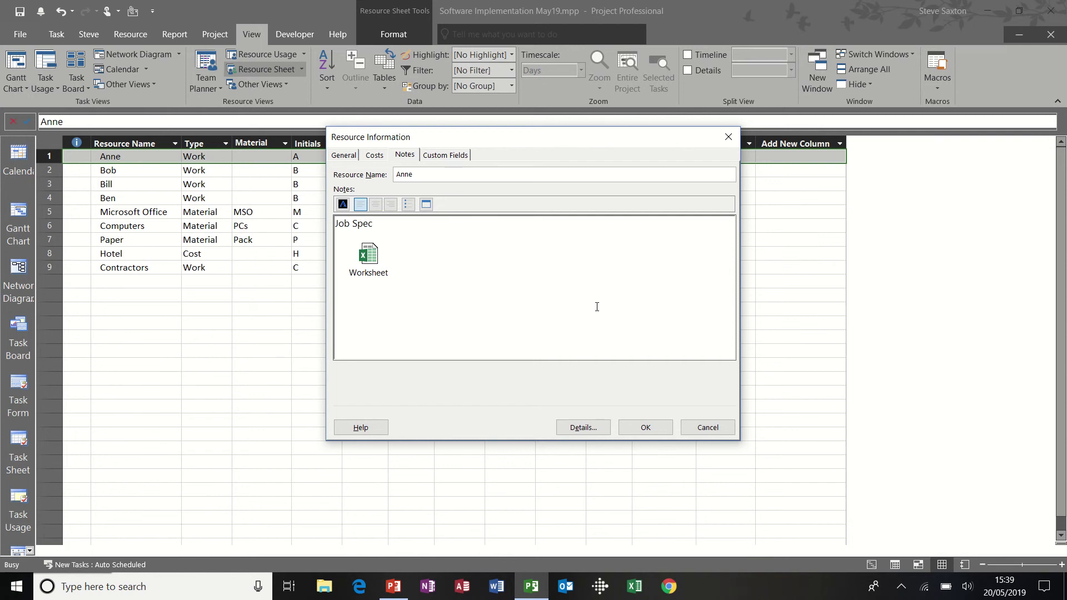
Step: Check the resource's custom fields and accept the changes to the resource information
click(456, 158)
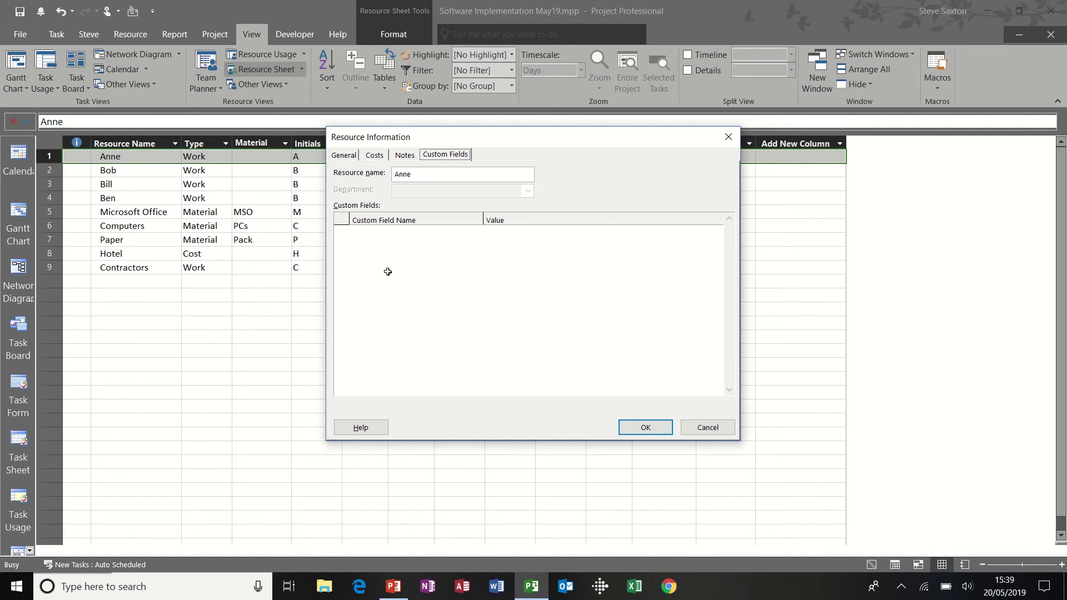
click(405, 156)
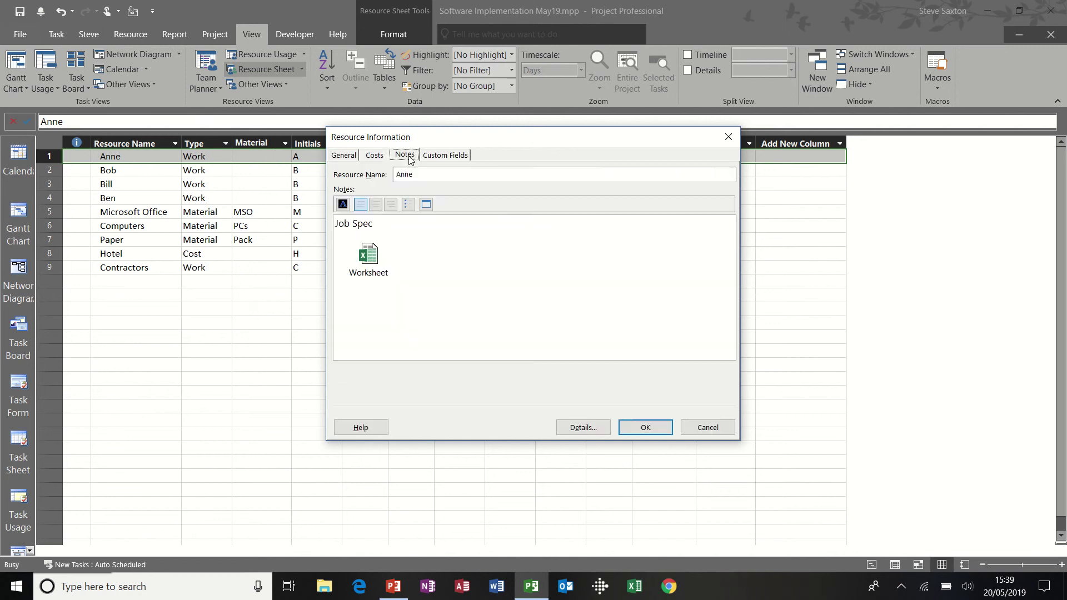
click(641, 428)
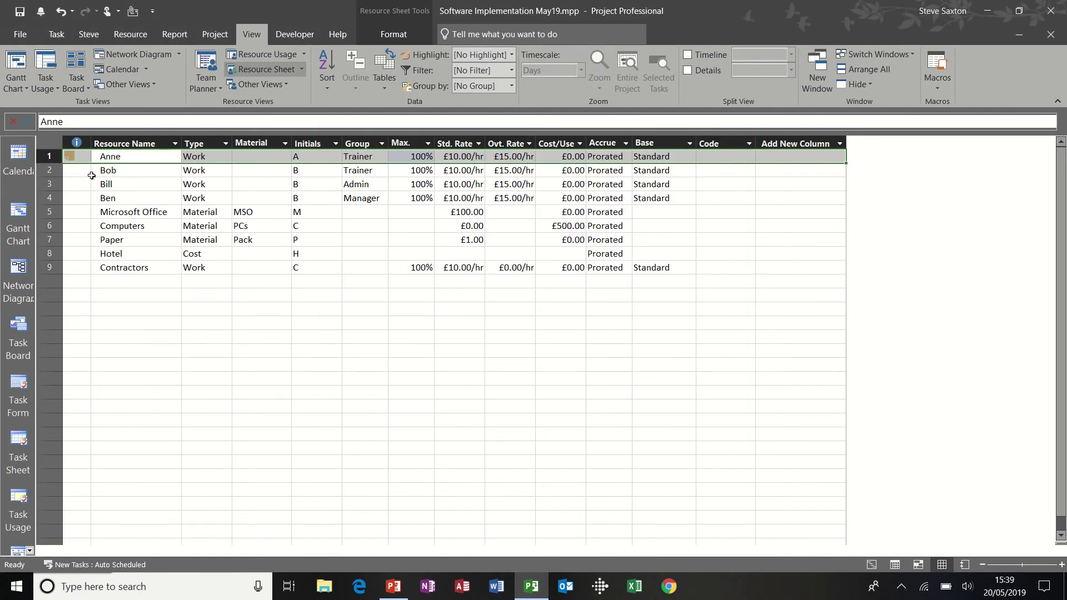
mouse_move(76, 155)
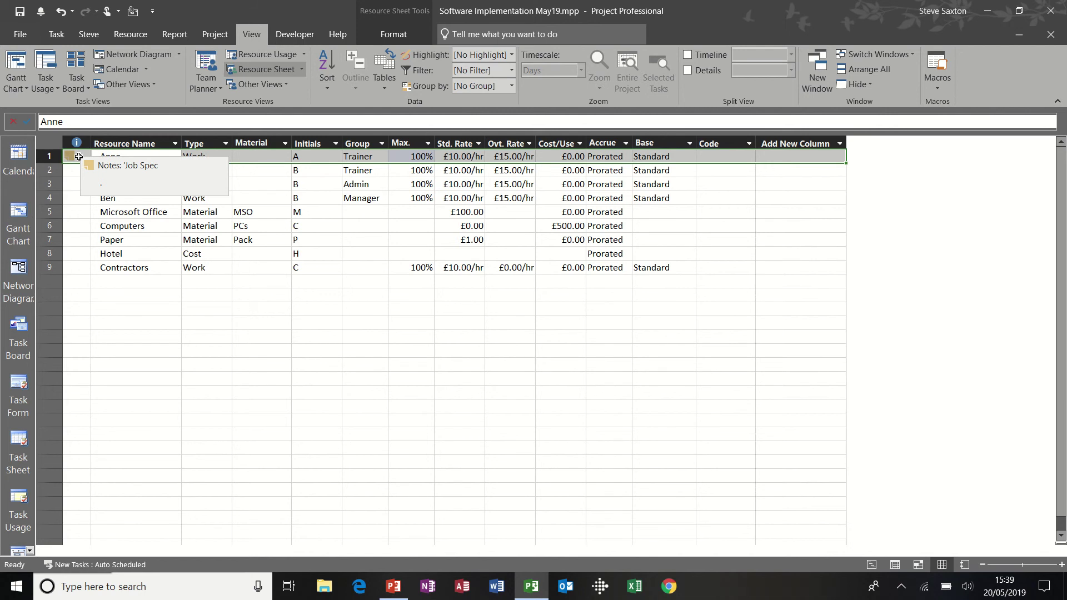
click(282, 215)
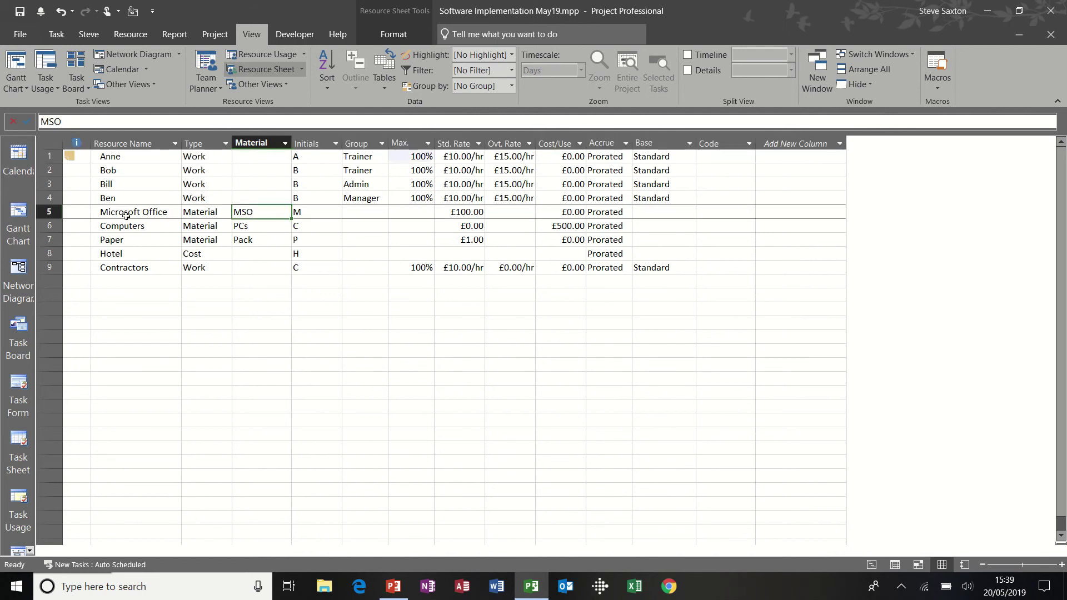
Step: In the Gantt Chart view, add Task A, Task B, Task C and Task D below Project Complete, leaving one blank row
click(20, 218)
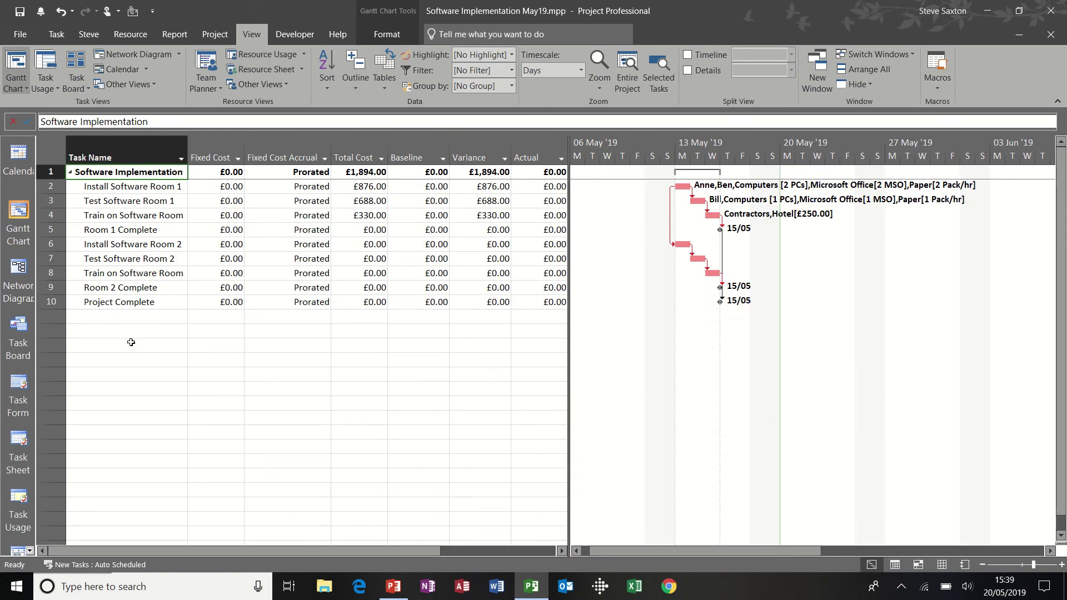
click(134, 332)
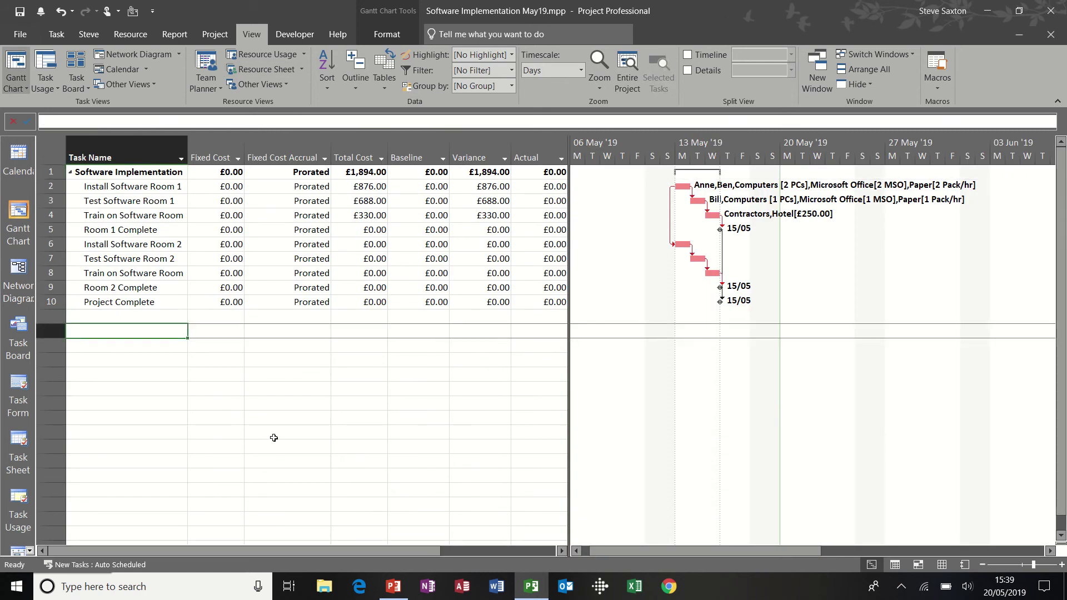
text(Task A)
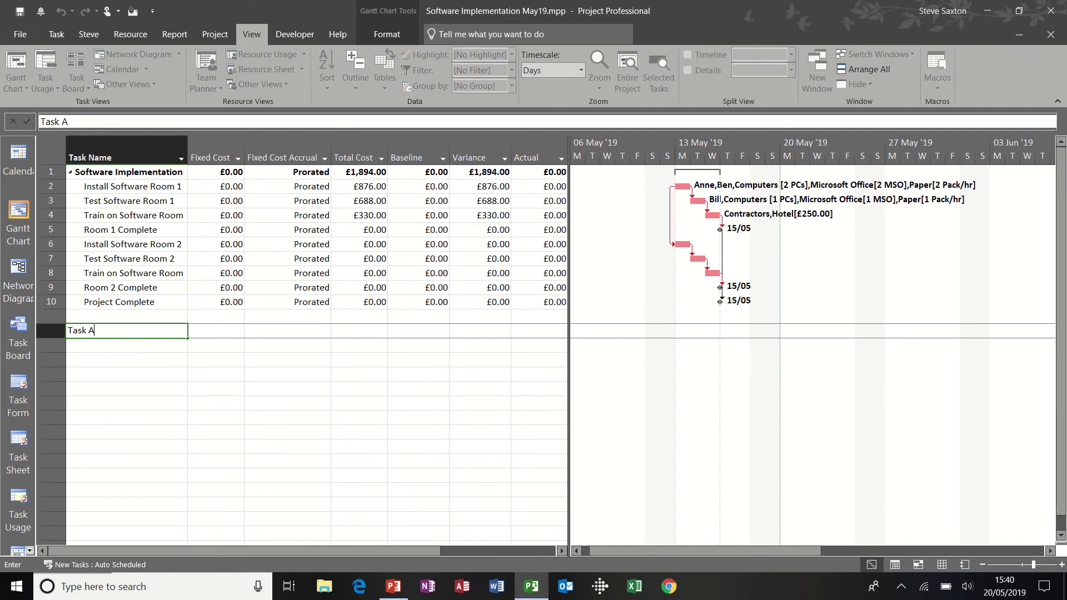
key(Return)
text(Task B)
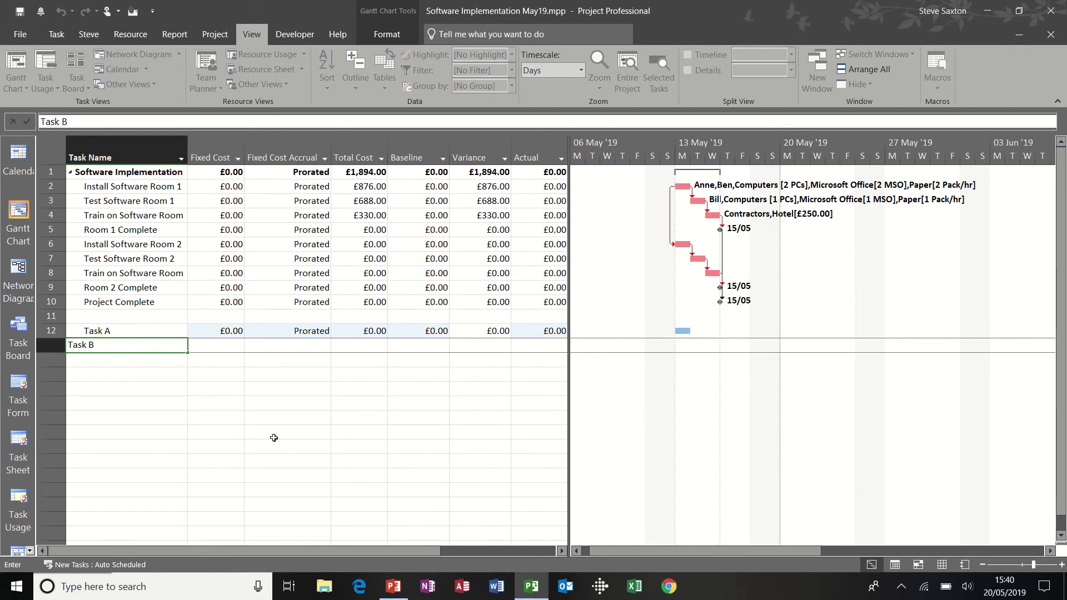
key(Return)
text(Task C)
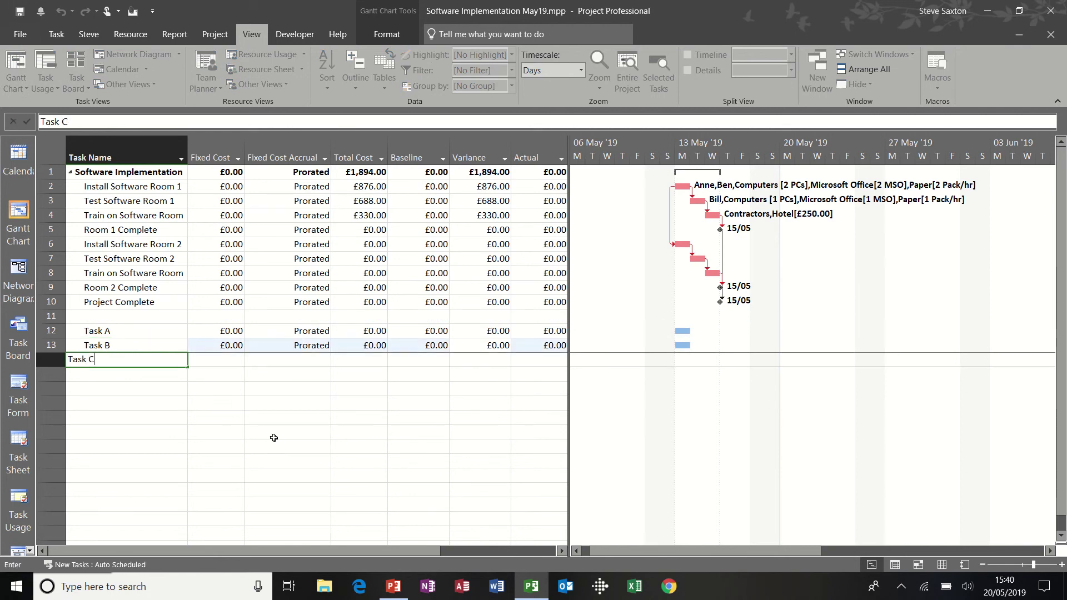
key(Return)
text(Tas)
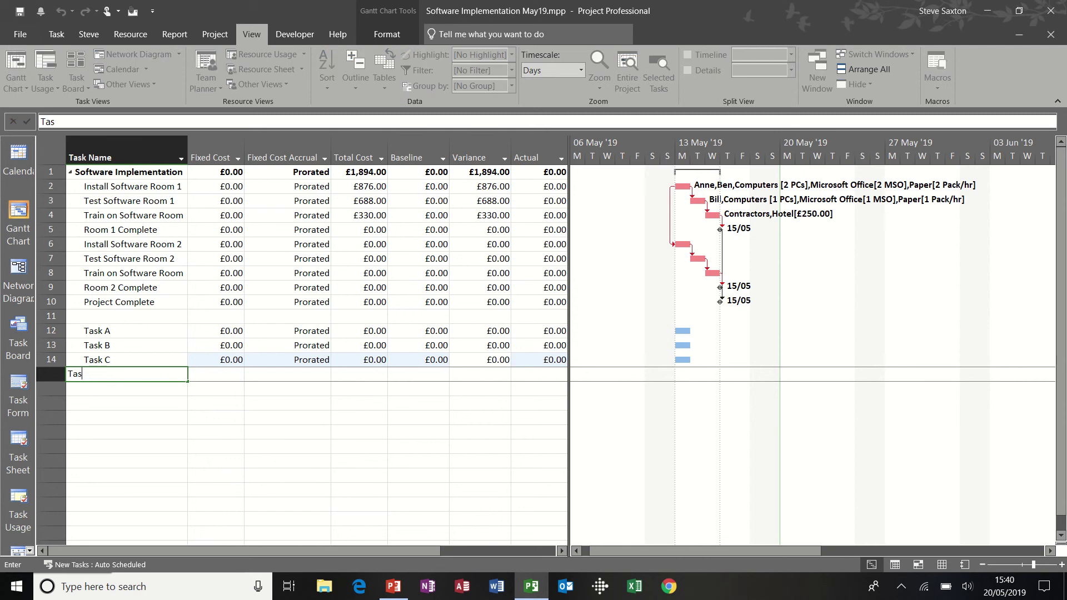
text(k D)
key(Return)
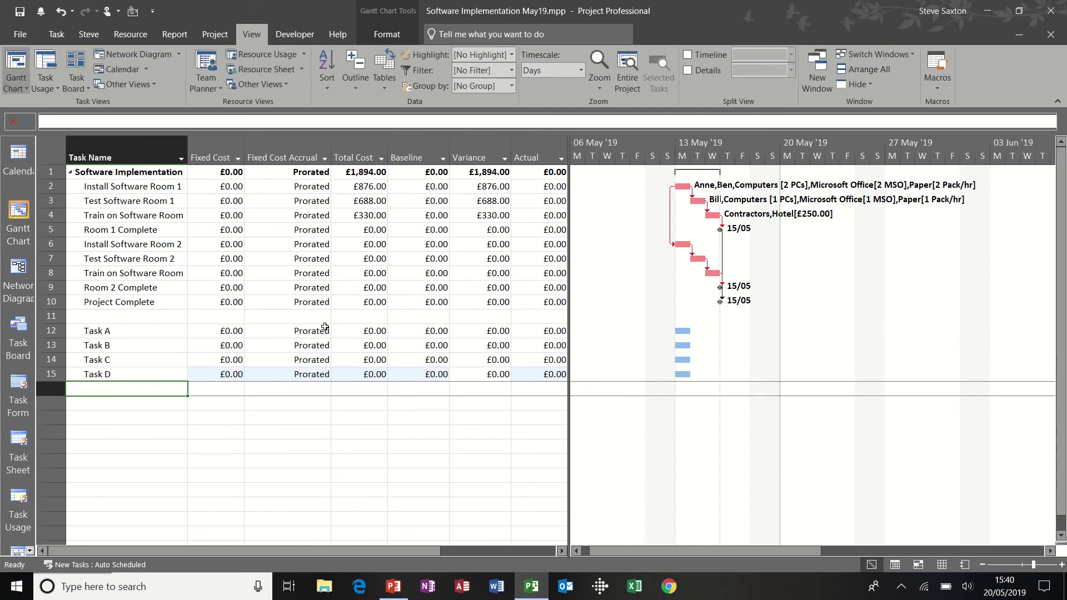
Step: Switch the Gantt Chart's task table from Cost to Entry
click(385, 85)
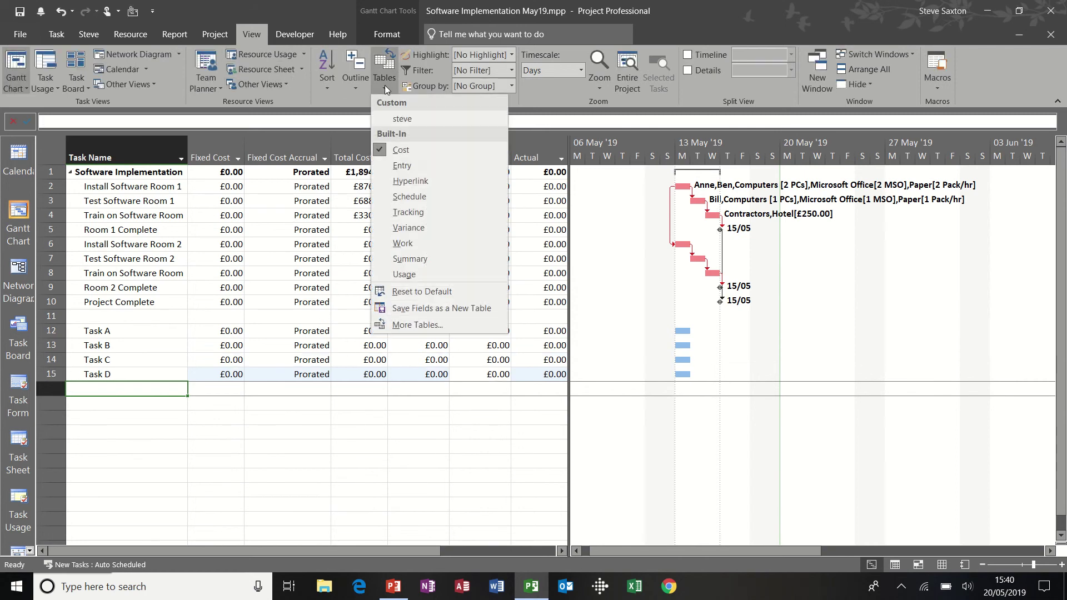
click(401, 166)
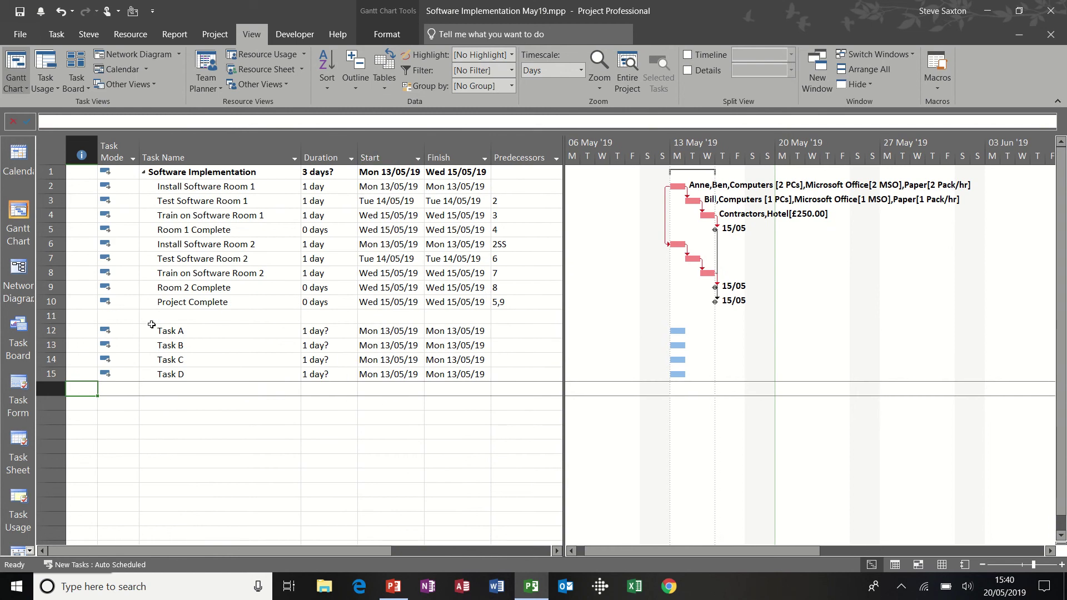
Step: Set the duration of Task A, Task B, Task C and Task D to 1 day each
click(310, 331)
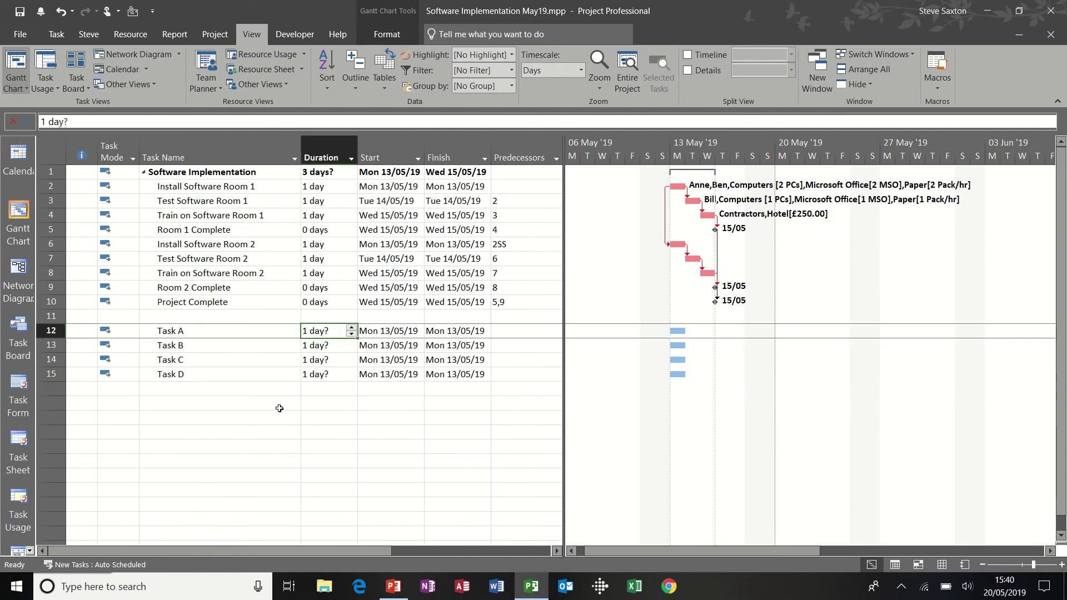
text(1)
key(Return)
text(1)
key(Return)
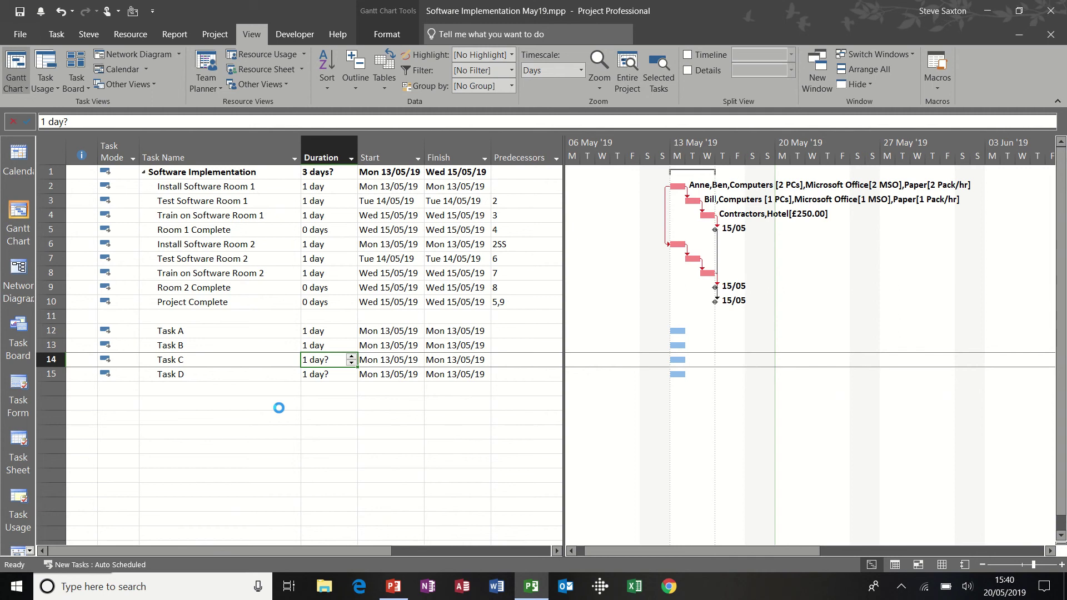
text(1)
key(Return)
key(Return)
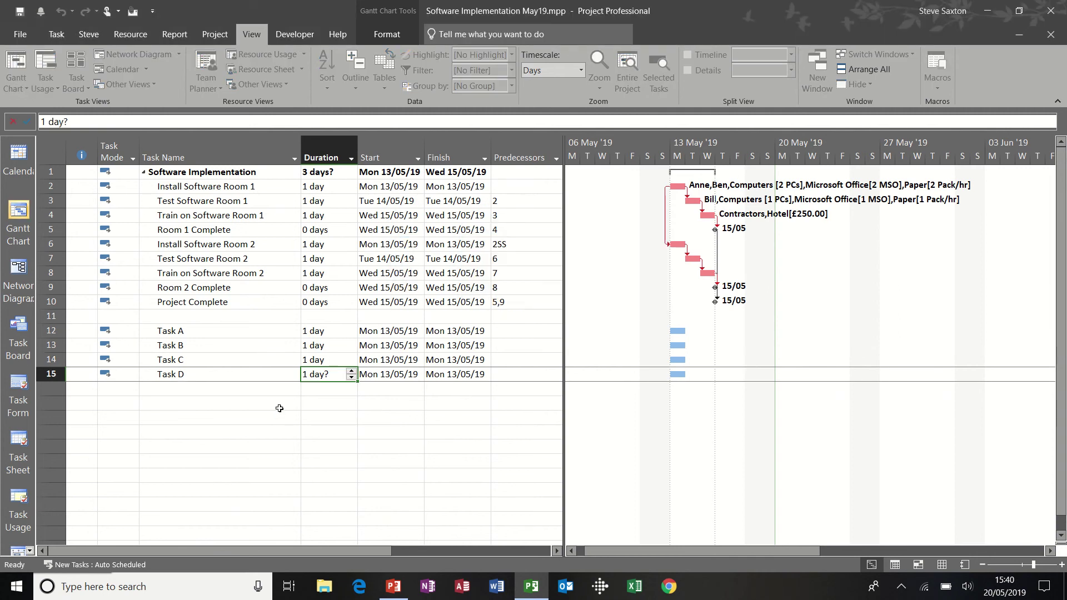
text(1)
key(Return)
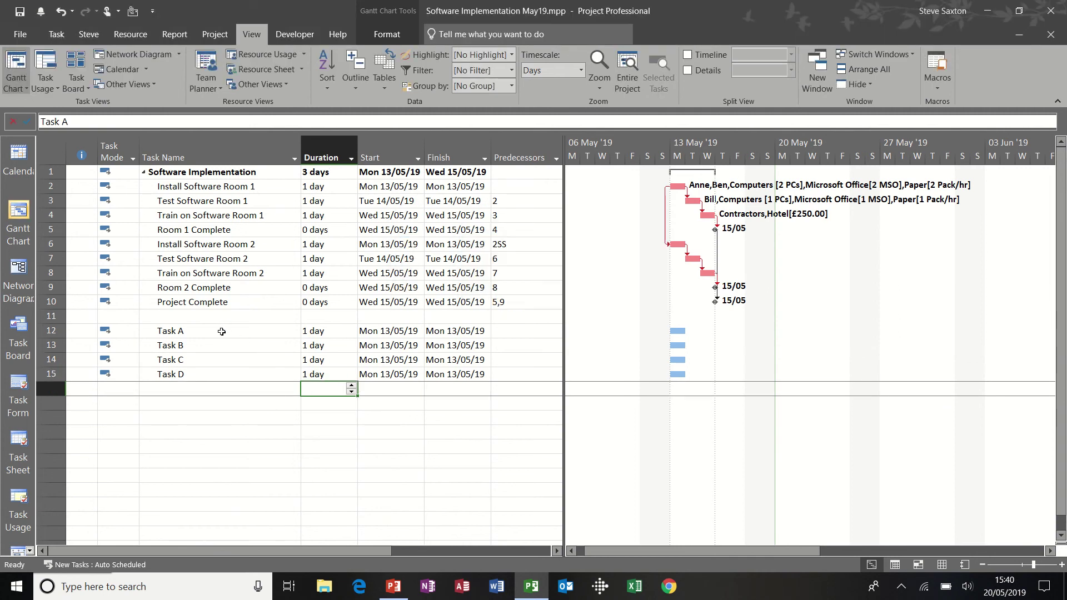
Step: Open the Assign Resources window for Task A and move it clear of the Task A to D rows
click(221, 331)
click(135, 34)
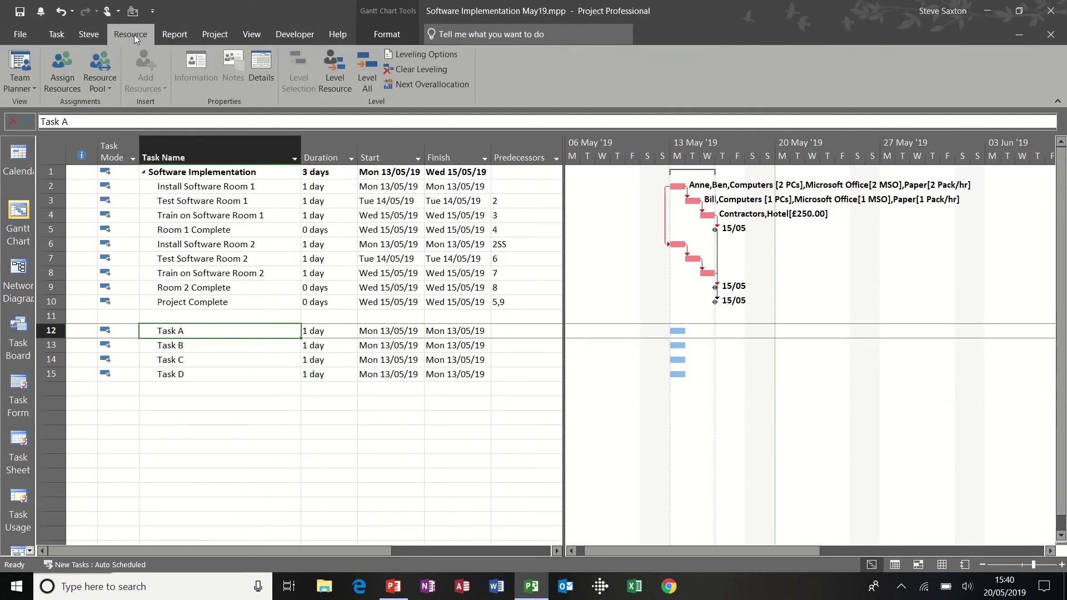
click(68, 66)
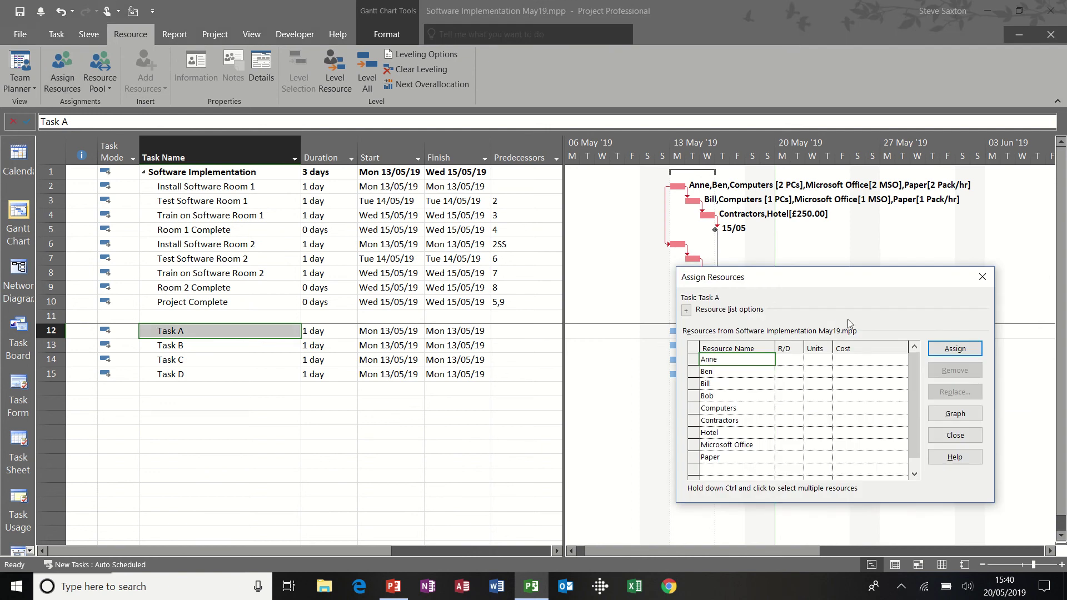
drag(806, 283, 653, 194)
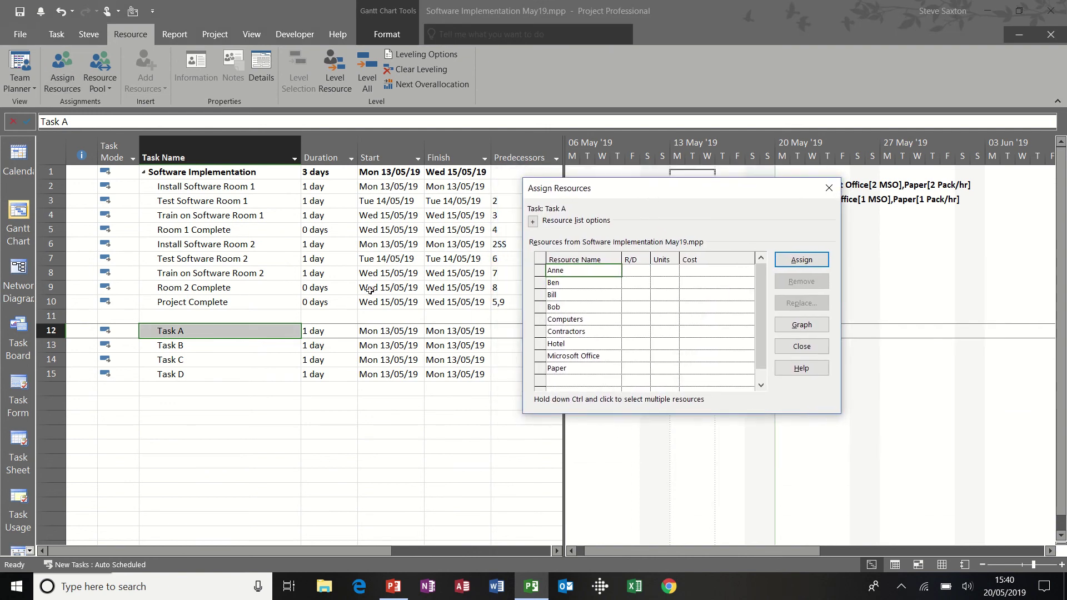
Step: In Task A's advanced task information, keep the task type as Fixed Units with Effort driven off, and accept
double_click(207, 332)
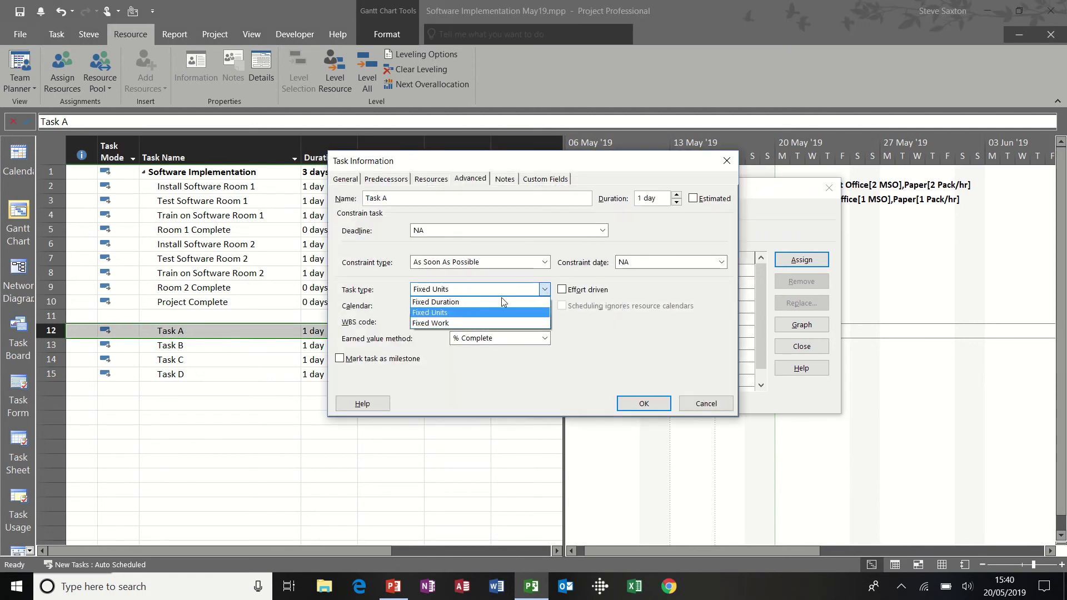
click(480, 316)
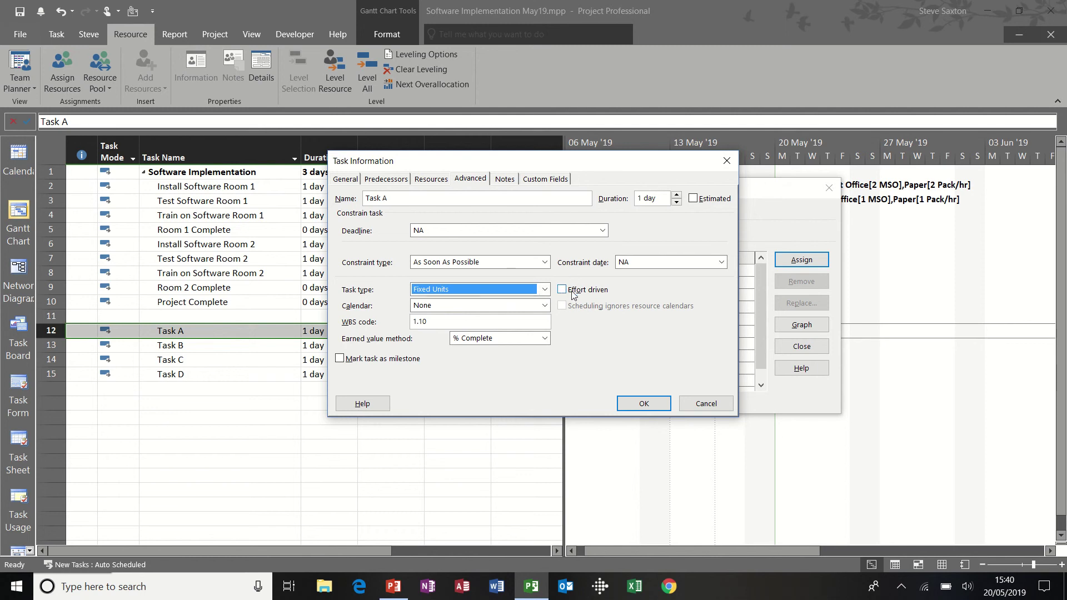
click(640, 404)
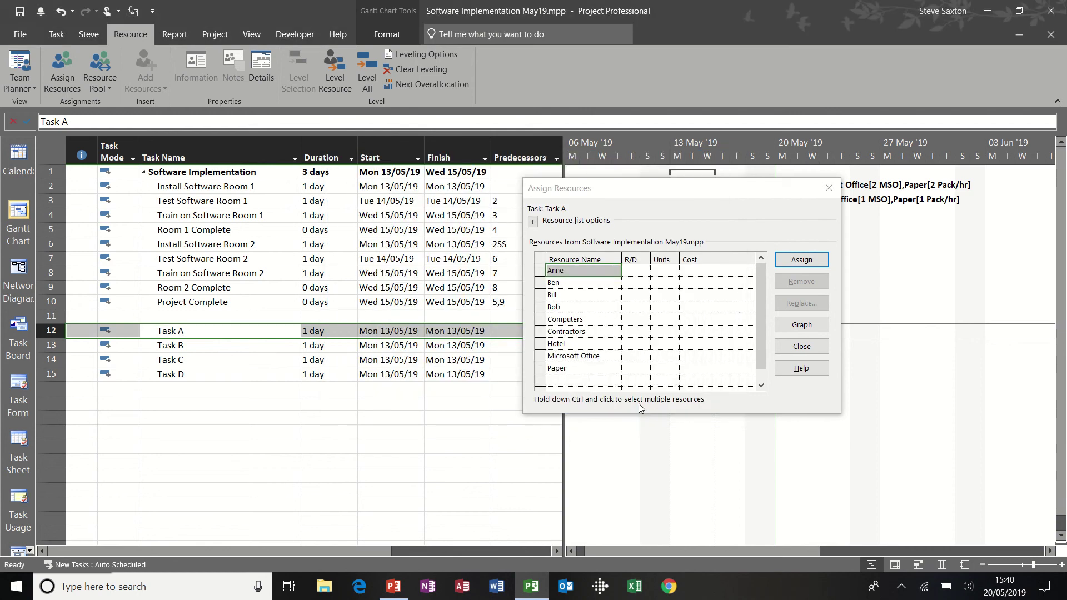
Step: Try assigning the first two listed people to Task A one at a time, and remove both assignments
click(794, 261)
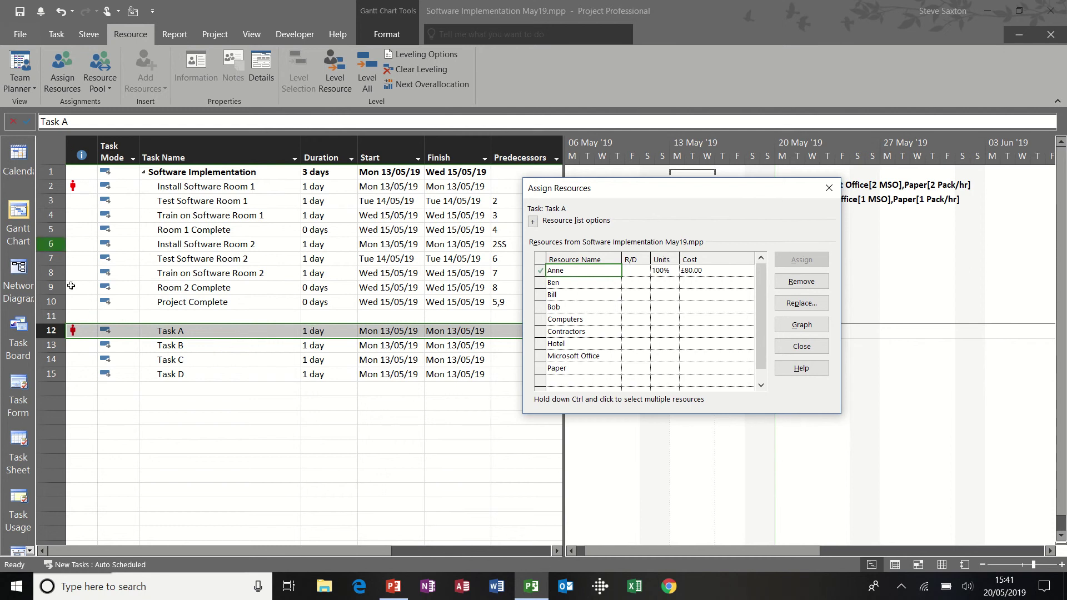
click(583, 282)
click(789, 263)
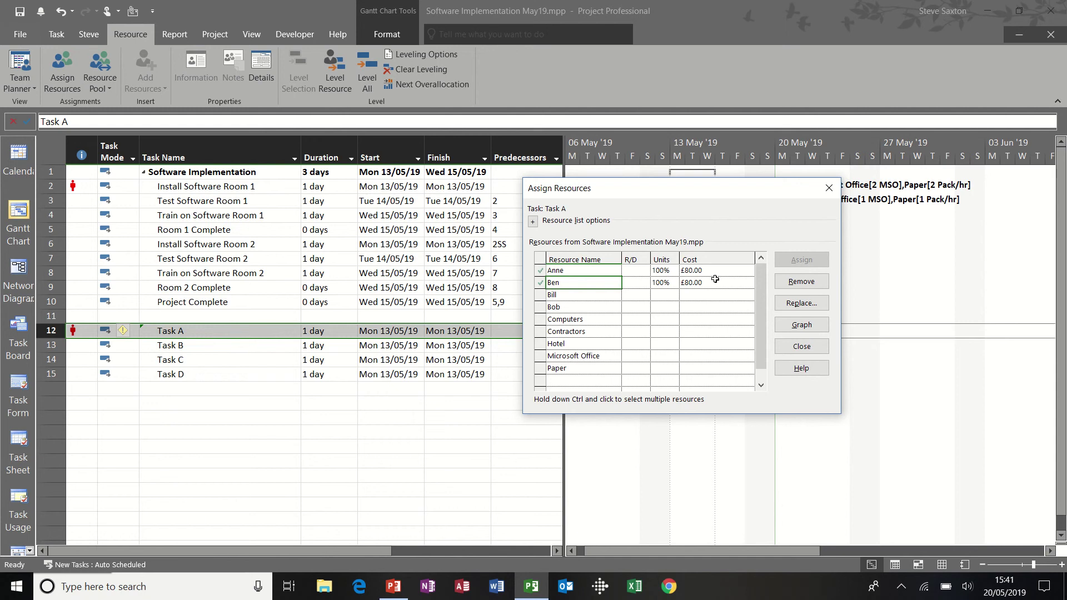
drag(582, 271, 582, 283)
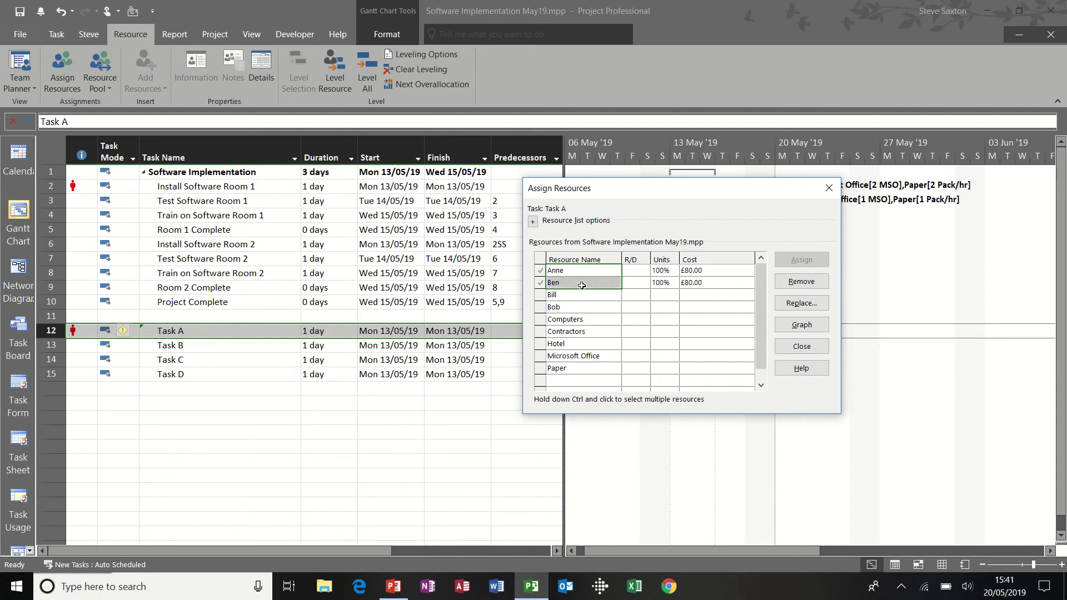
click(801, 281)
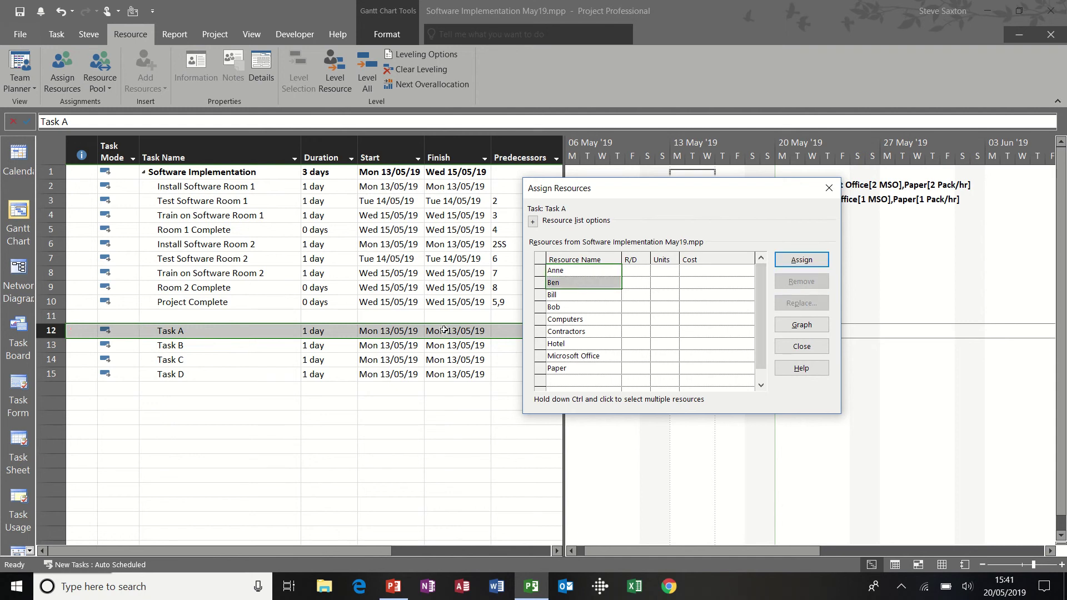
Step: Turn on Effort driven for Task A in its advanced task information
double_click(225, 331)
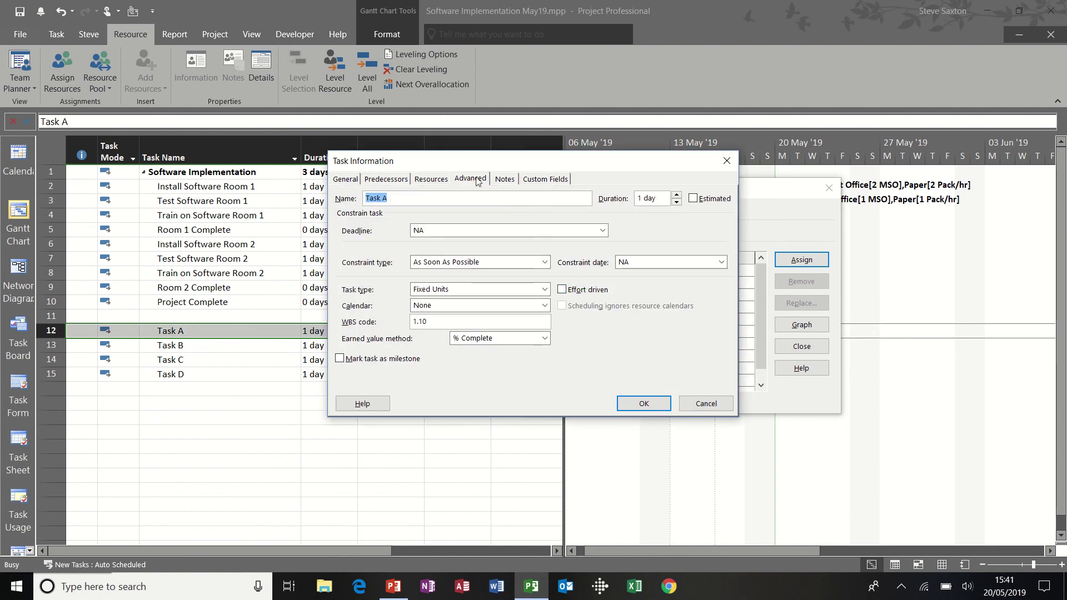
key(shift+Tab)
click(564, 293)
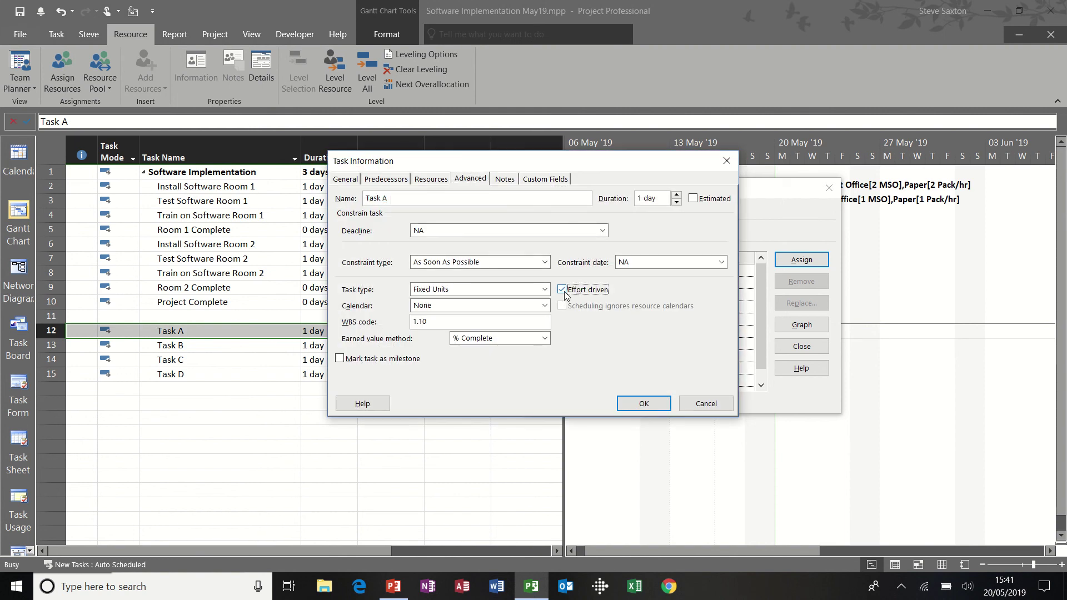
click(639, 403)
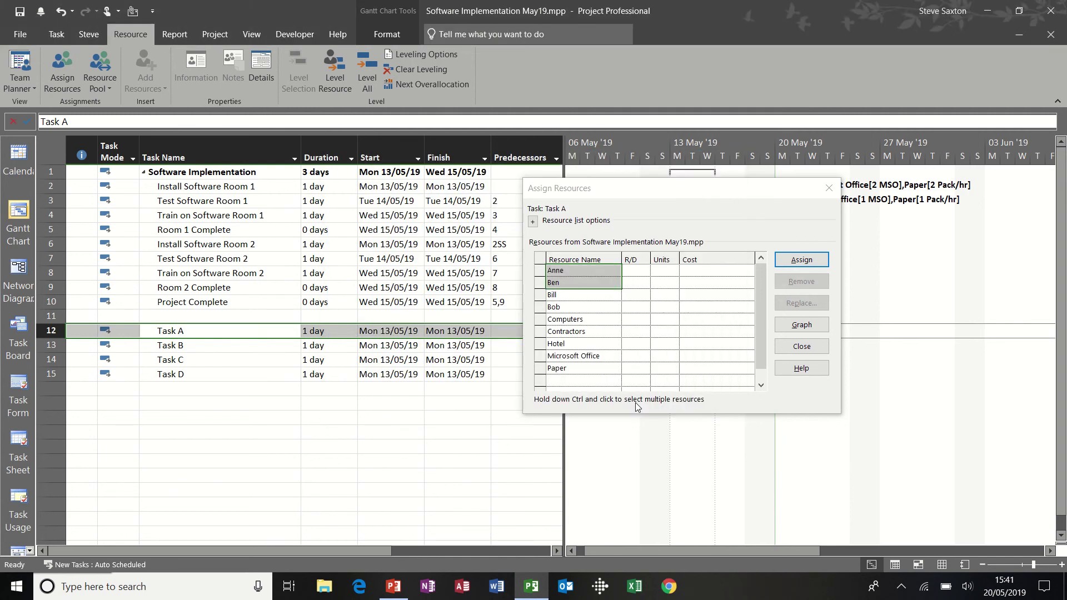
Step: Assign the first listed person to Task A, followed by the second as a separate assignment
click(600, 270)
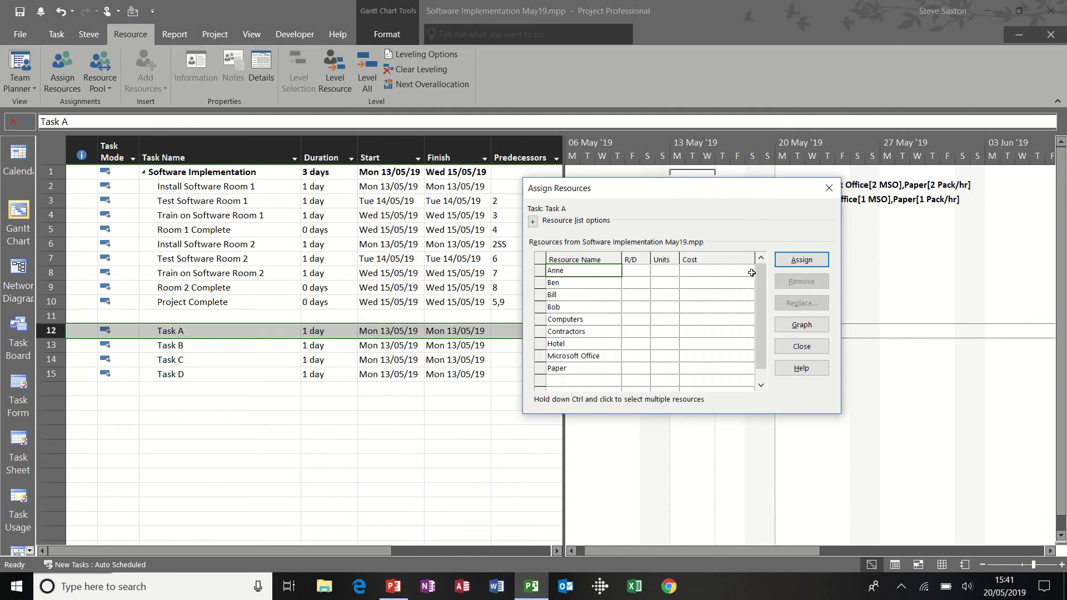
click(800, 260)
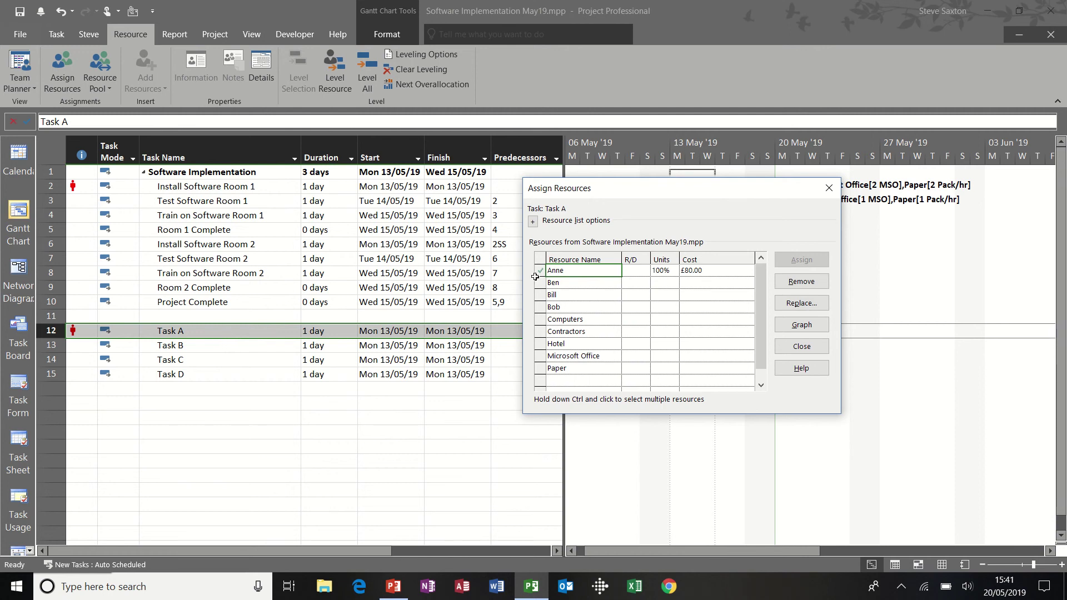
click(579, 283)
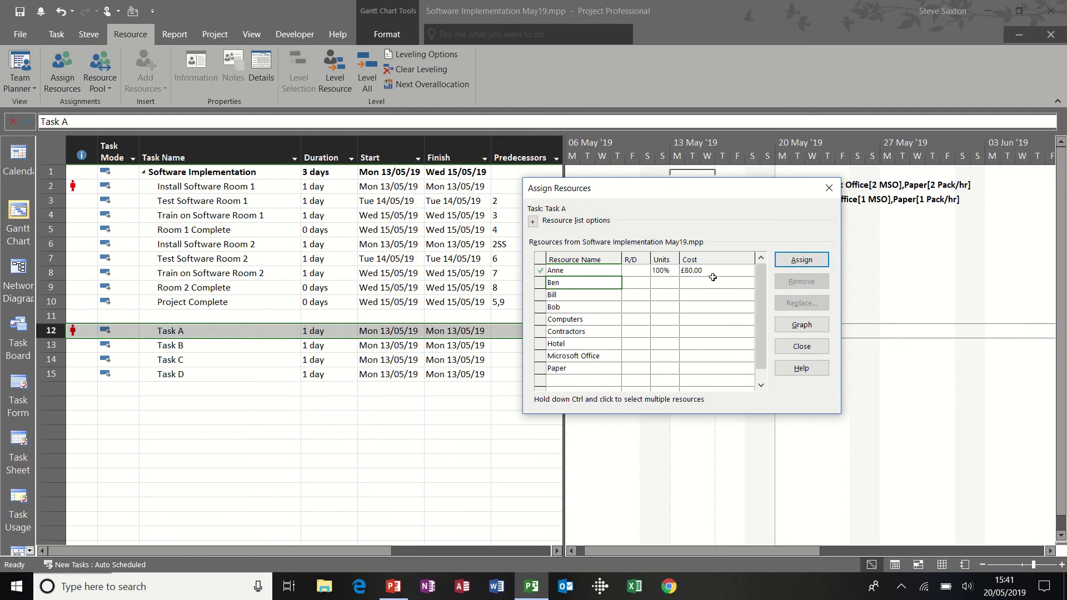
click(802, 260)
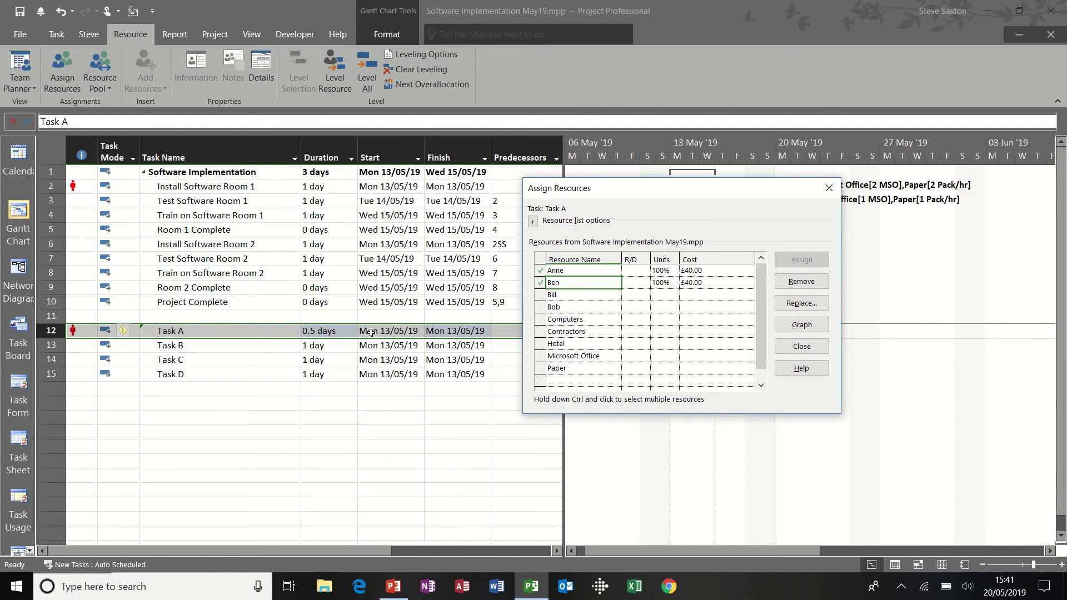
Step: Set Task B's task type to Fixed Duration, leaving Effort driven off
double_click(244, 346)
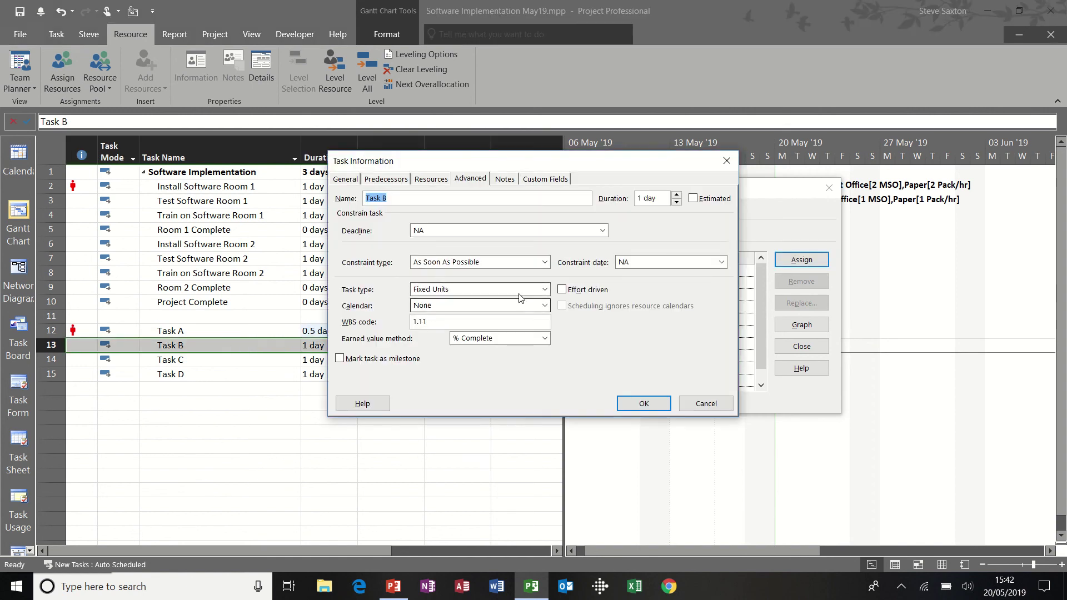
click(541, 292)
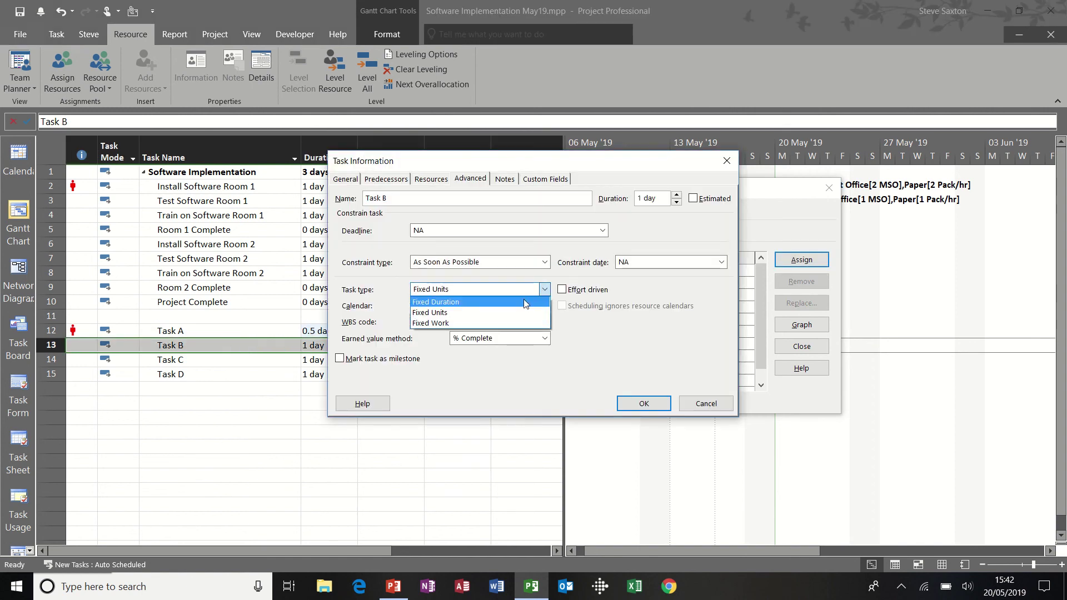
click(525, 305)
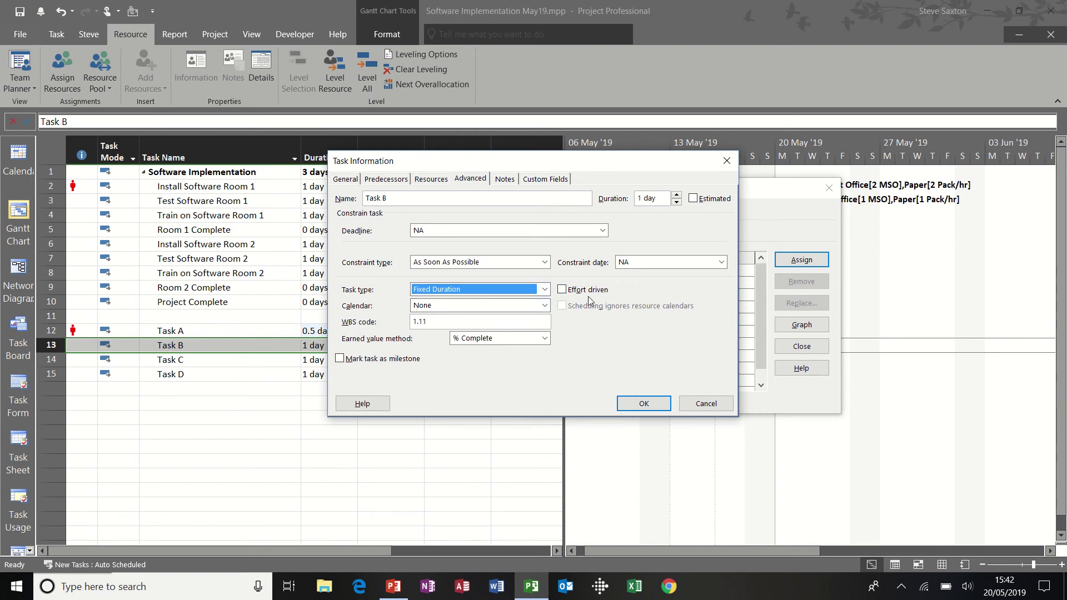
click(643, 403)
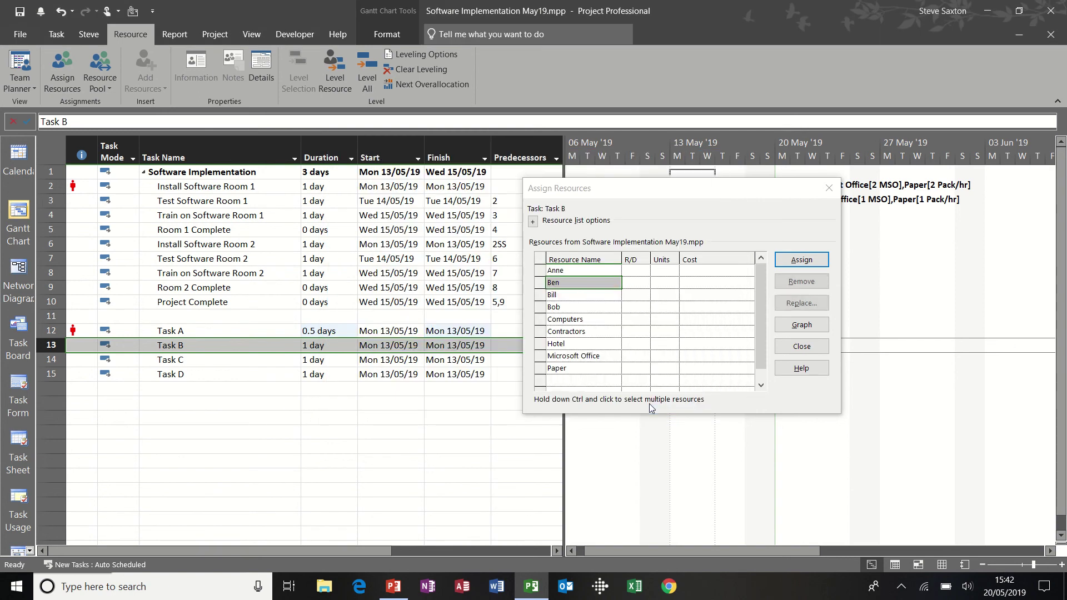
Step: Assign the first listed person to Task B, followed by the second as a separate assignment
click(598, 270)
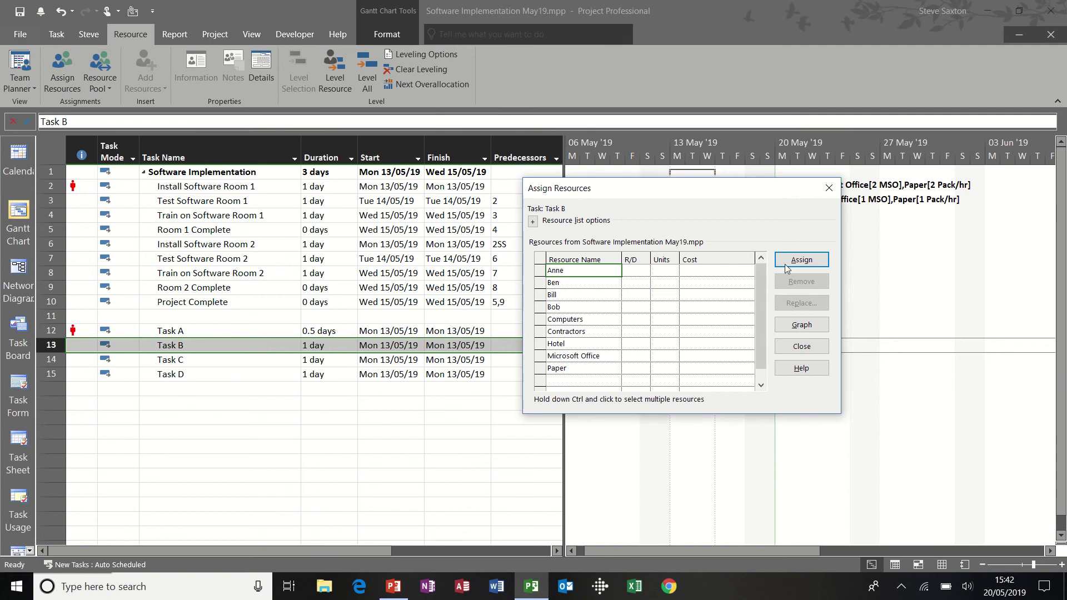
click(783, 262)
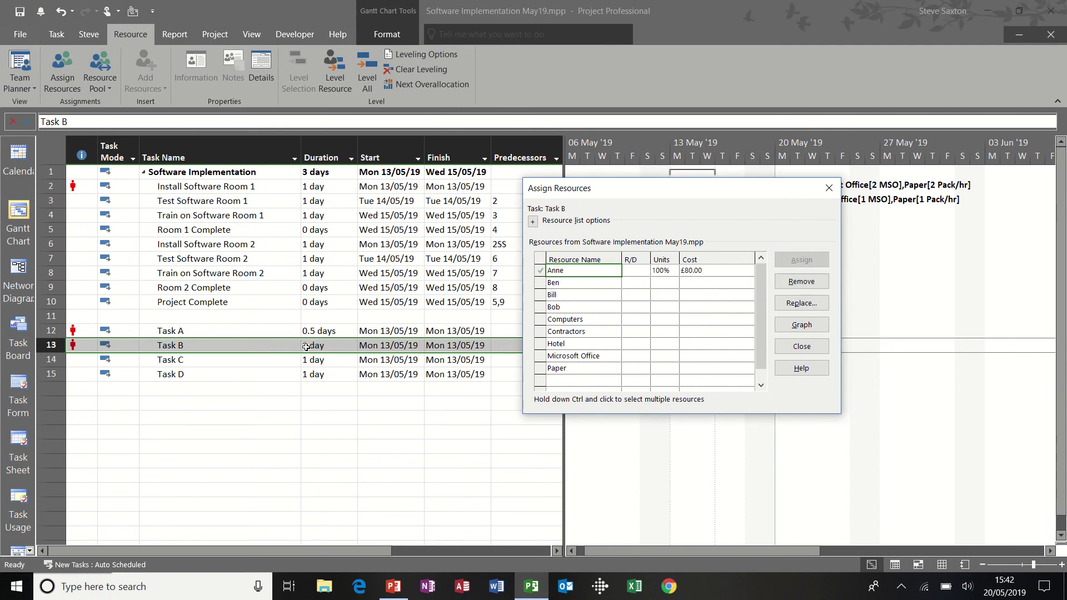
click(569, 283)
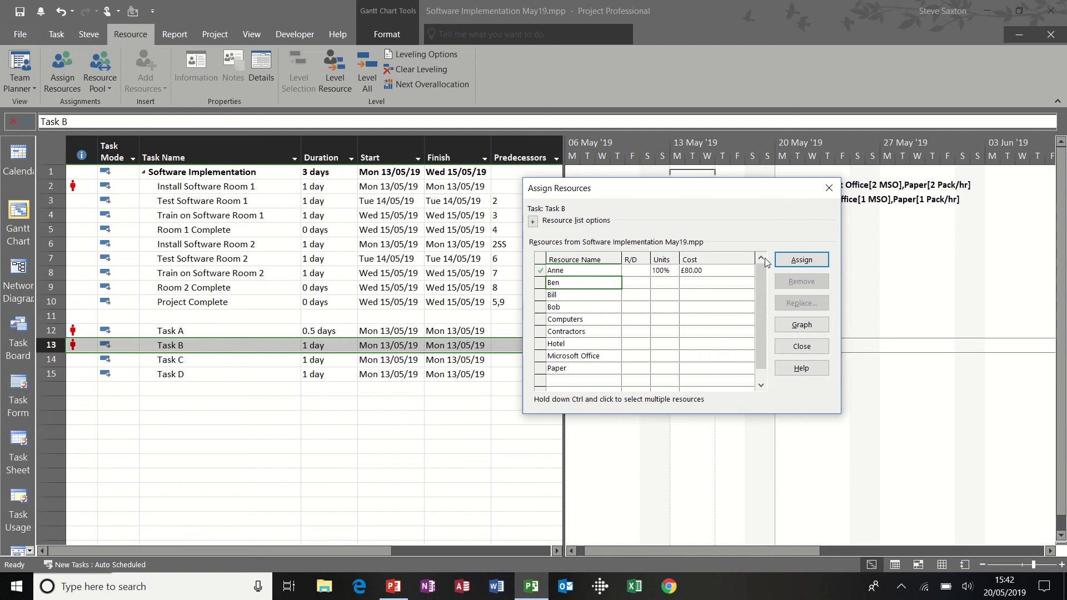
click(806, 261)
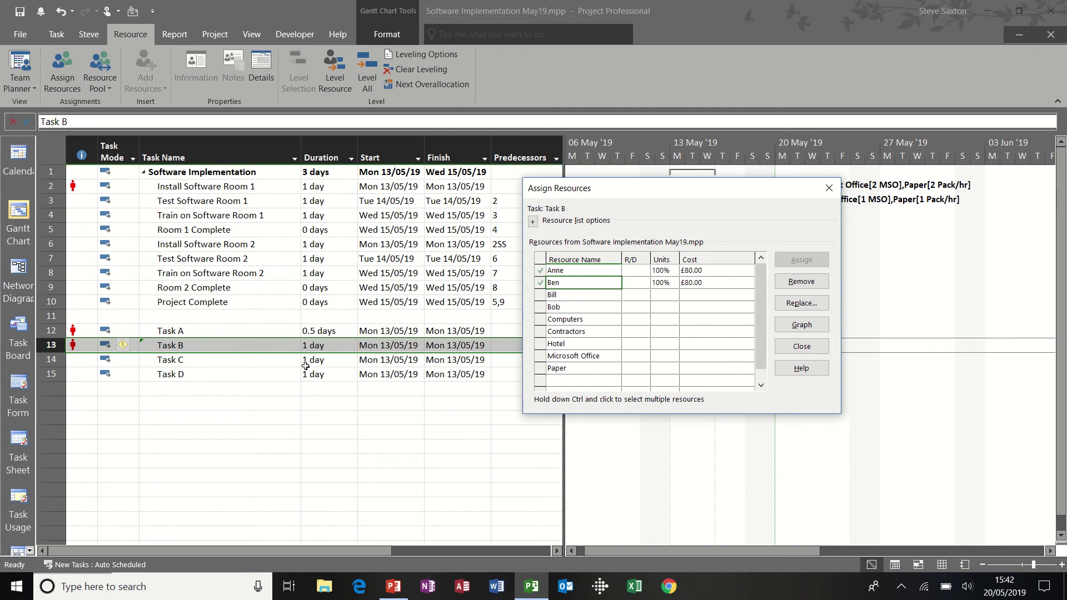
Step: Set Task C's task type to Fixed Duration and turn on Effort driven
double_click(256, 364)
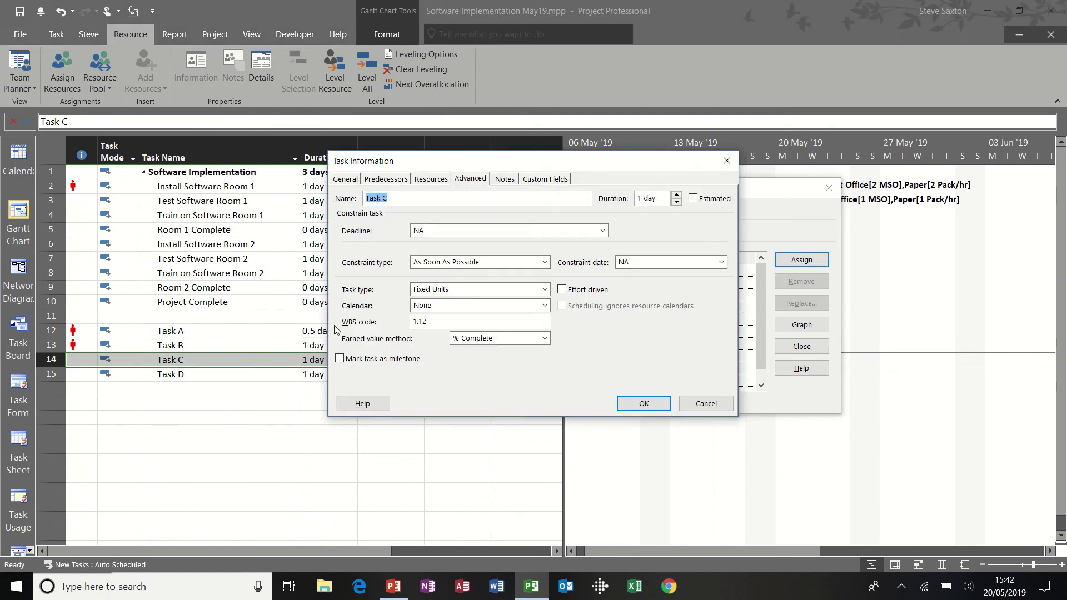
click(544, 289)
click(528, 303)
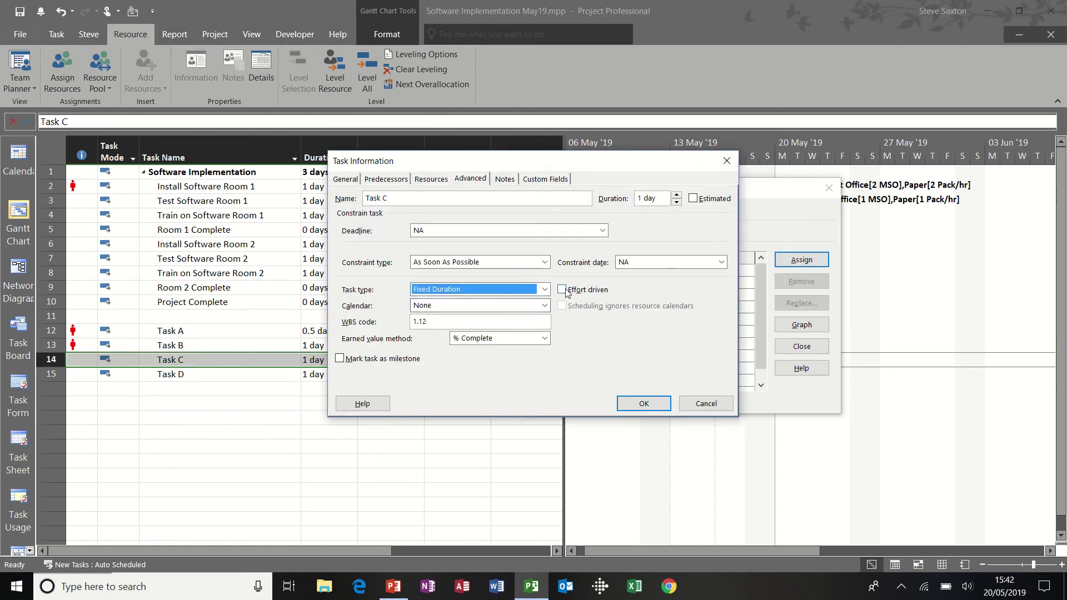
click(562, 290)
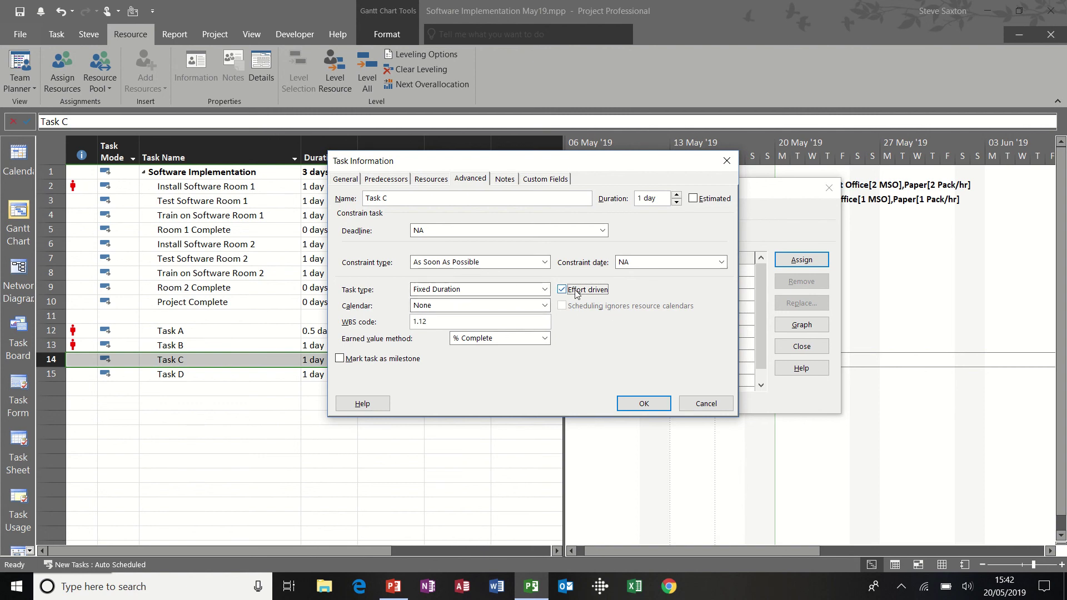
click(639, 403)
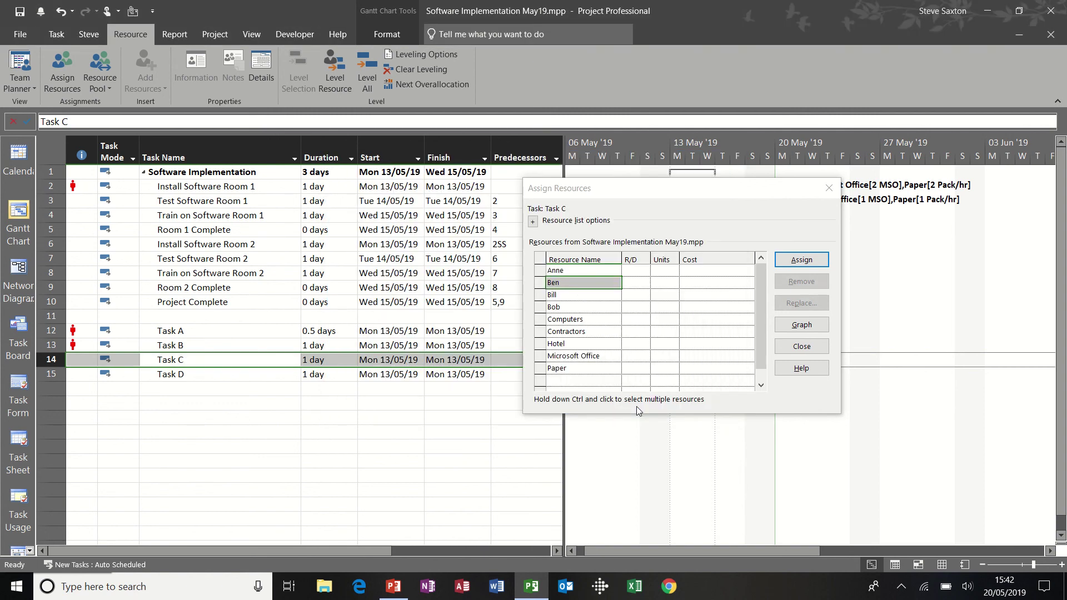
Step: Assign the first listed person to Task C, followed by the second as a separate assignment
click(803, 261)
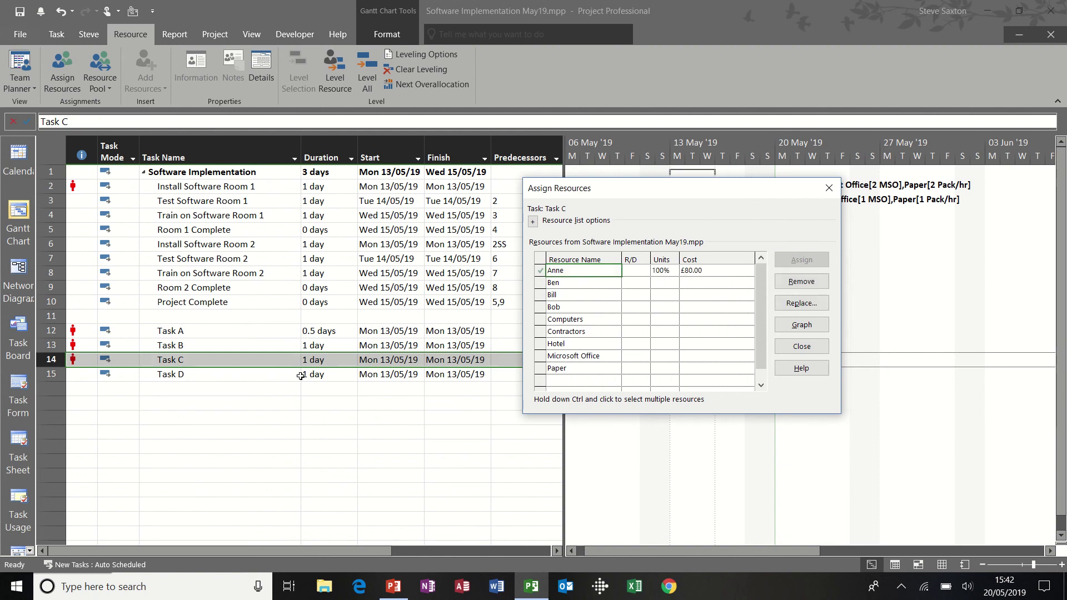
click(590, 282)
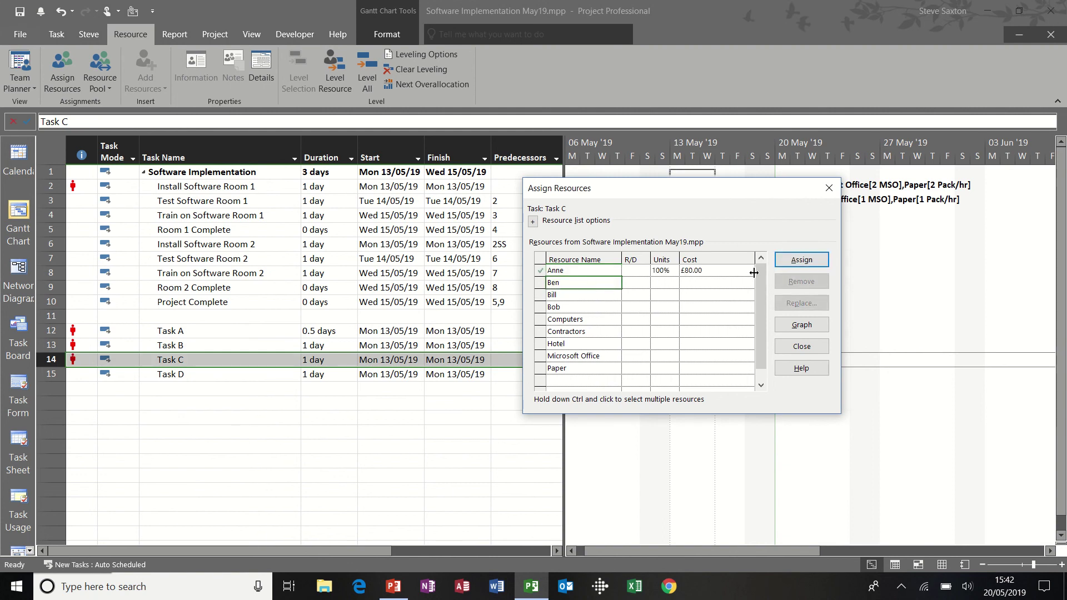
click(803, 261)
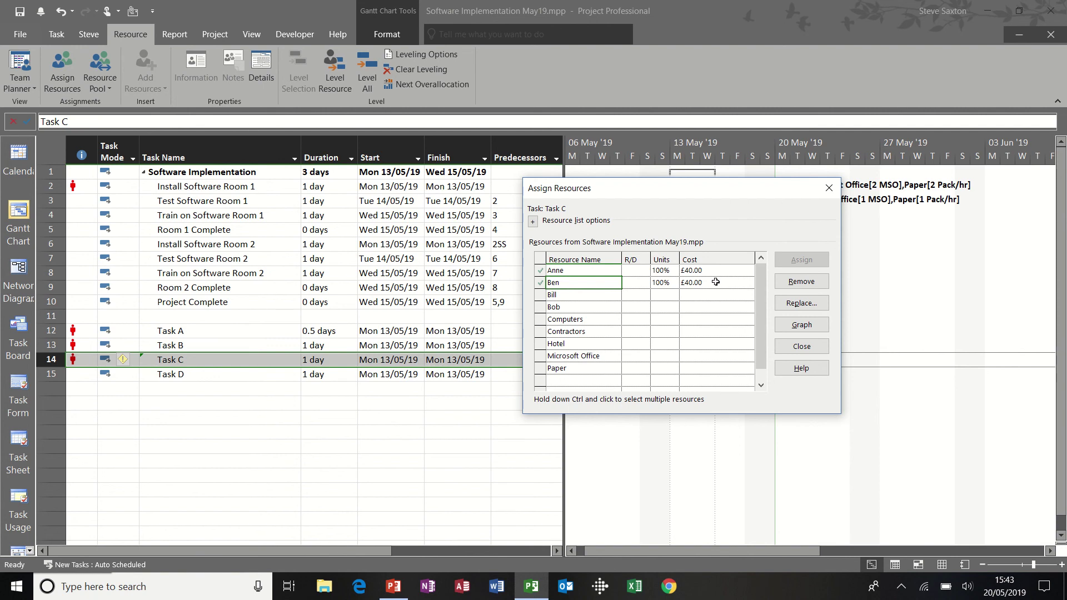
Step: Insert a Work column before the Duration column in the task table
click(224, 377)
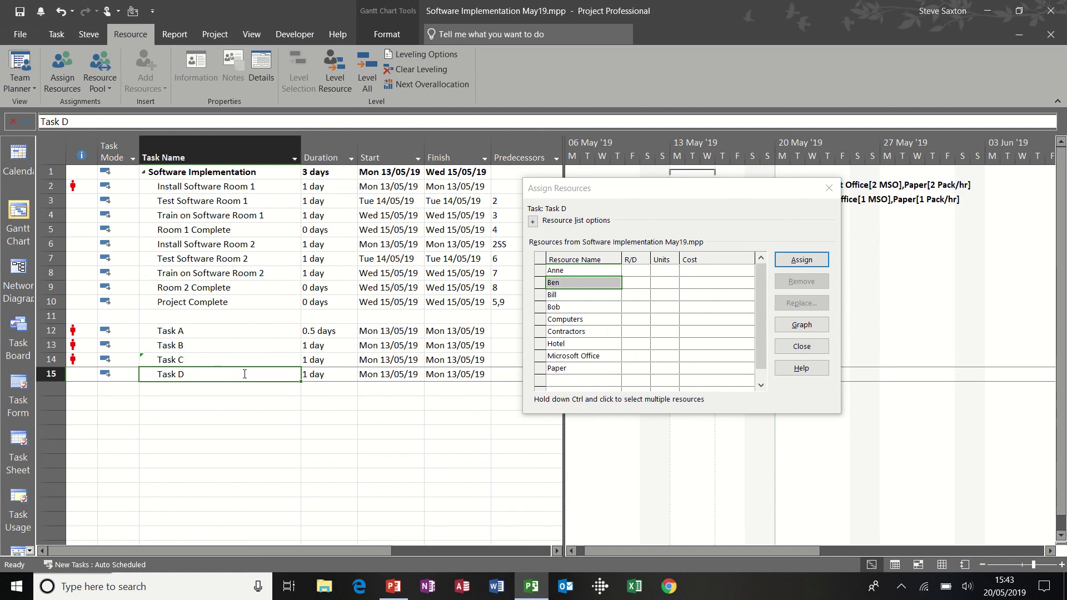
right_click(326, 145)
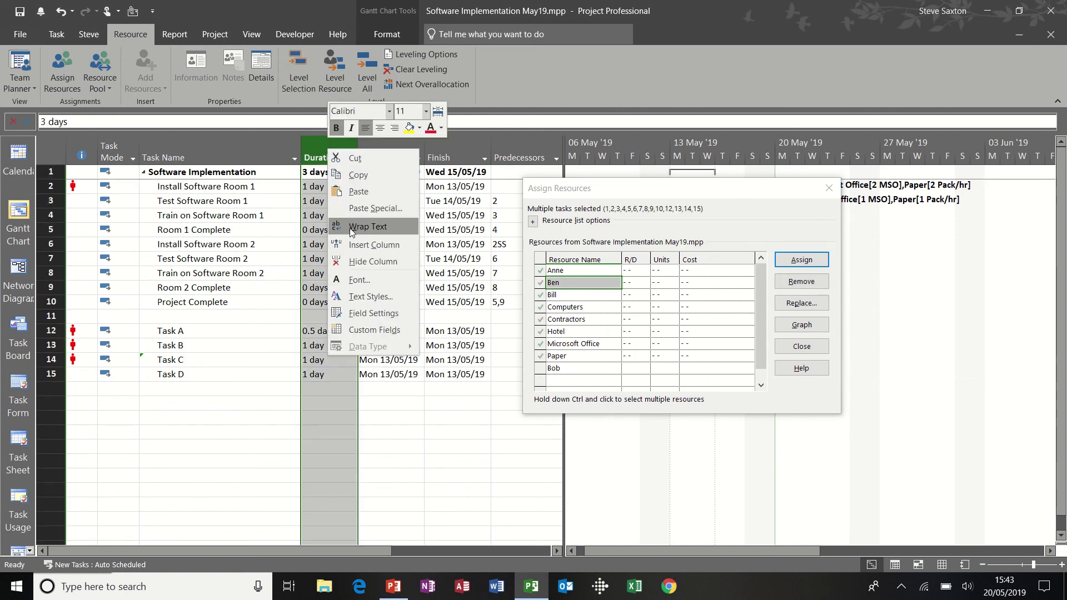
click(351, 246)
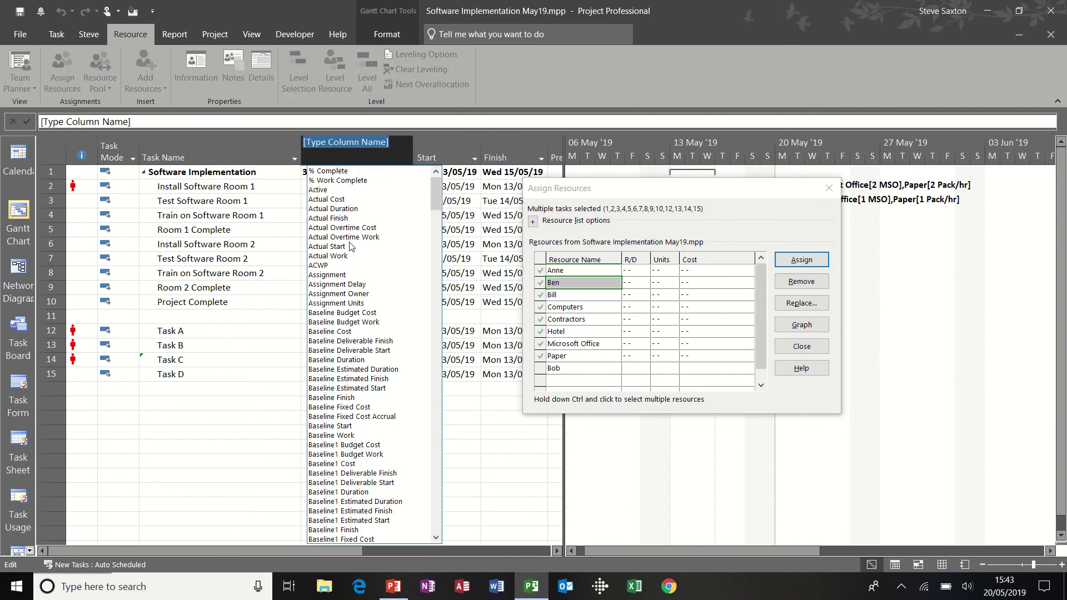
text(Work)
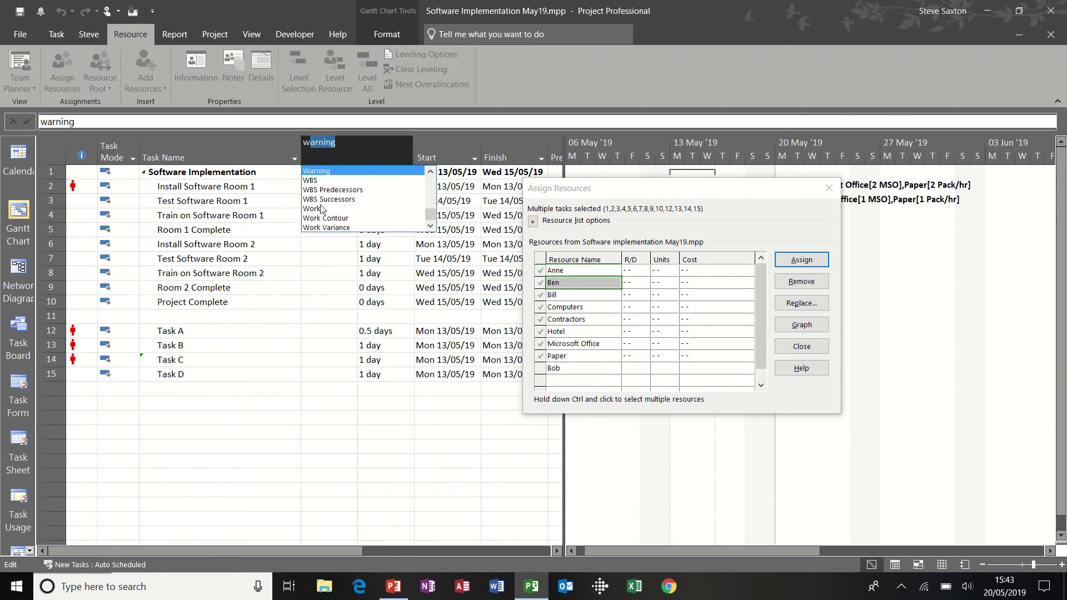
click(319, 205)
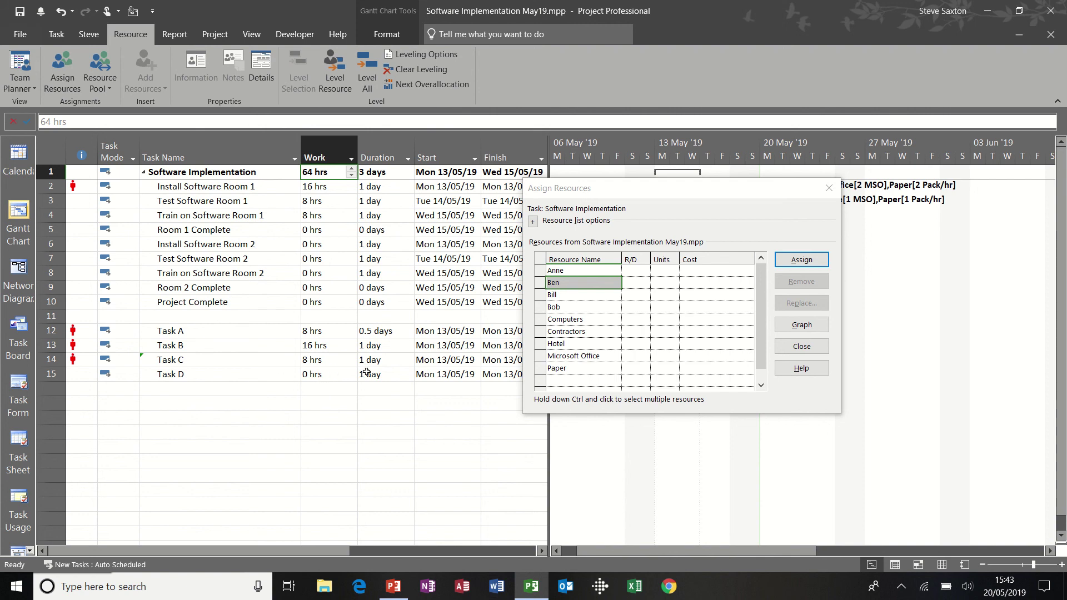
Step: Set Task D's task type to Fixed Work
double_click(251, 375)
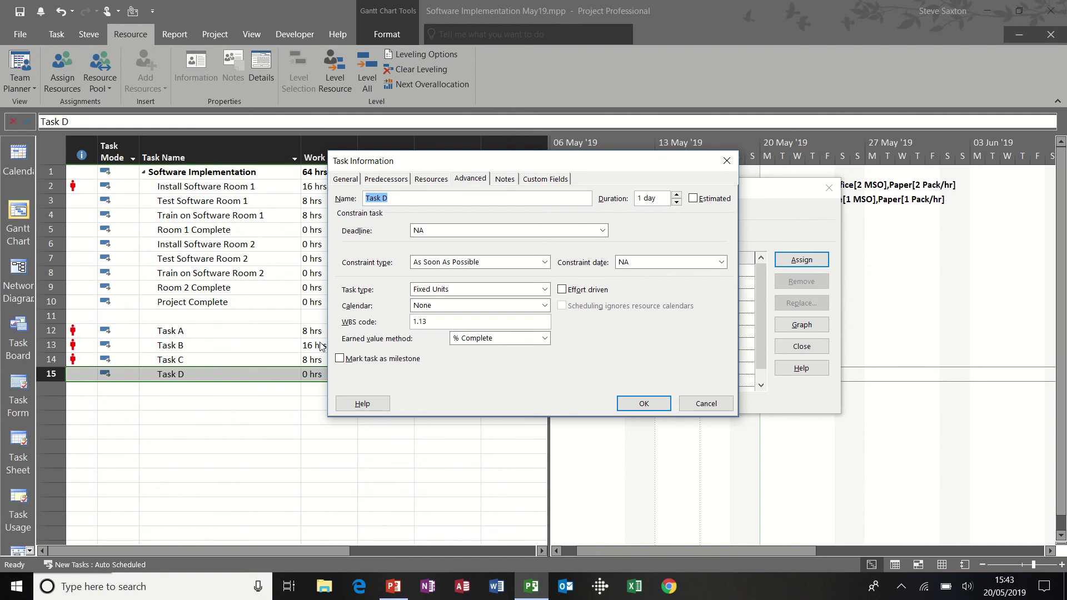
click(512, 289)
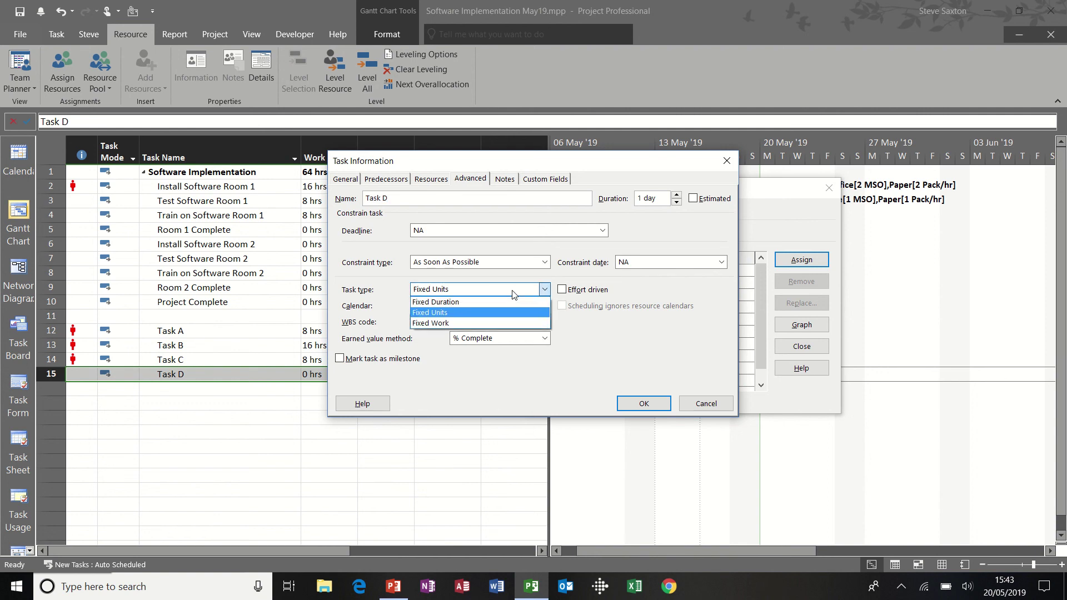
click(493, 322)
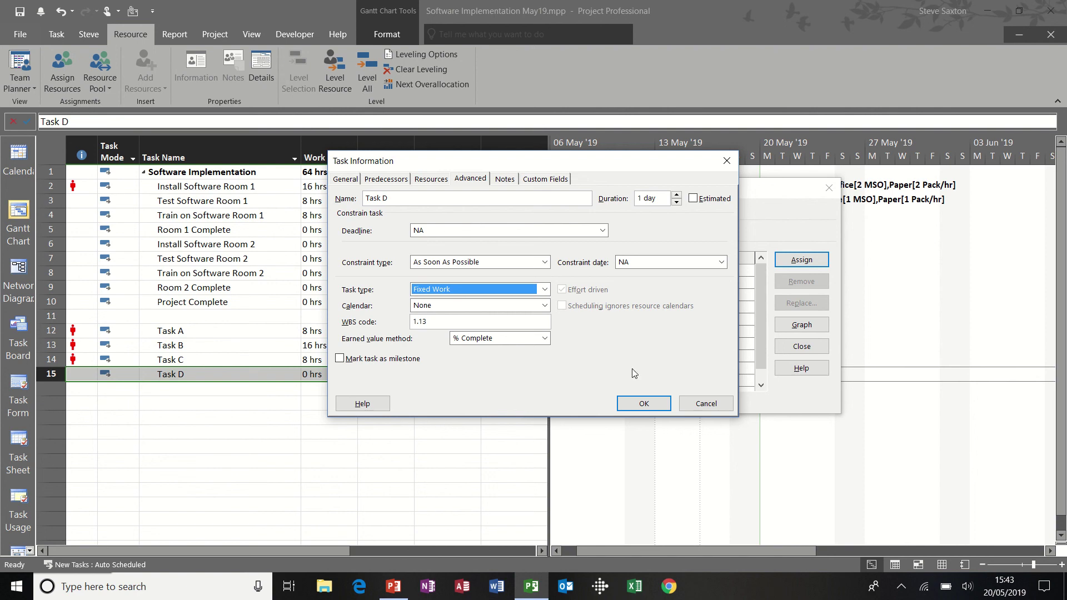
click(644, 404)
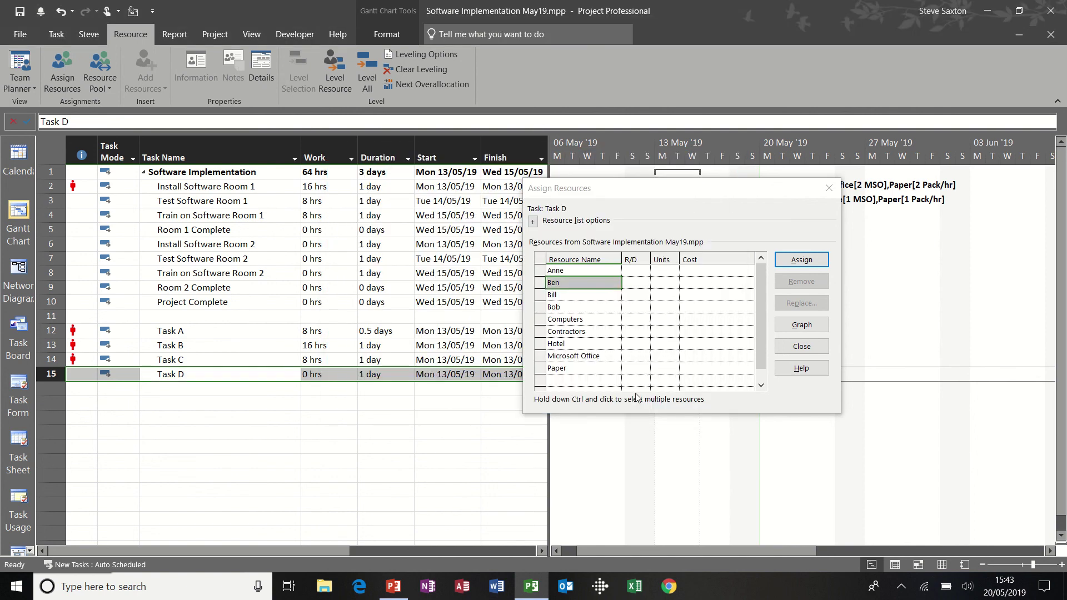
Step: Set Task D's work to 10 hrs and its duration to 10 days
click(590, 270)
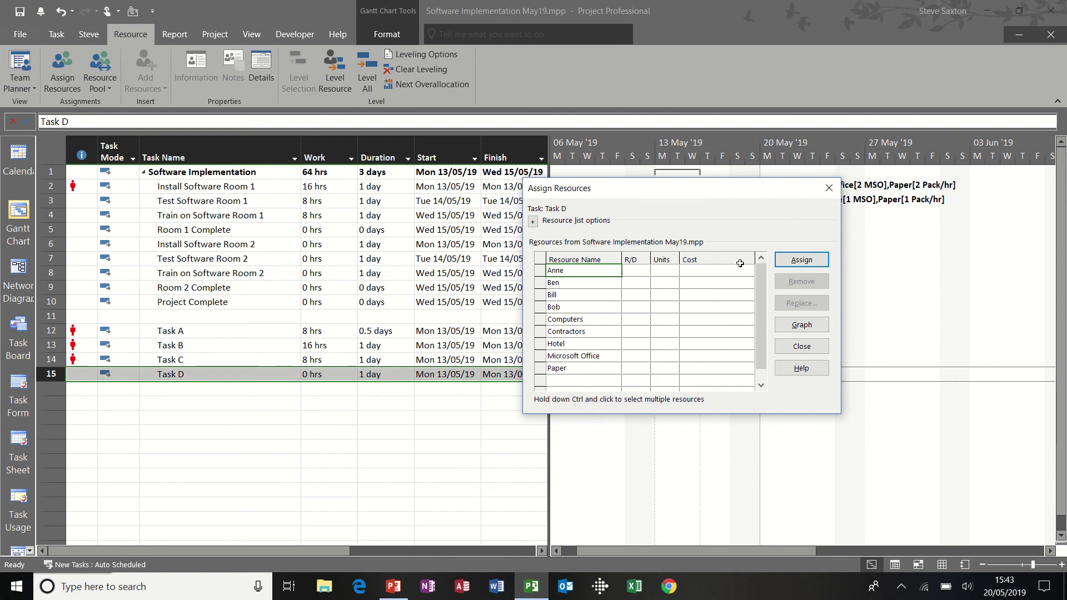
click(312, 375)
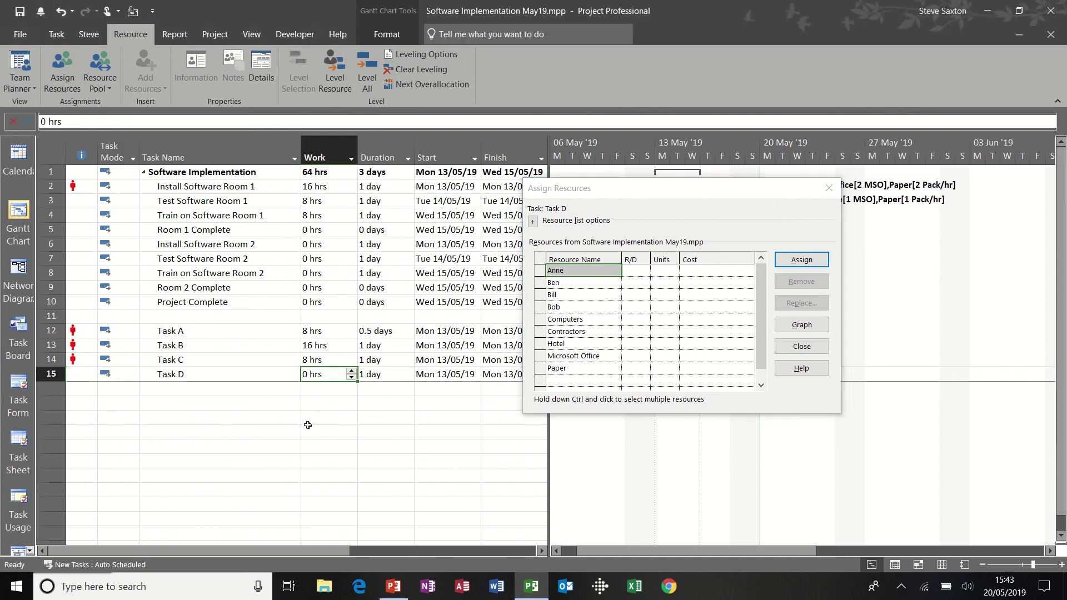
text(10)
key(Tab)
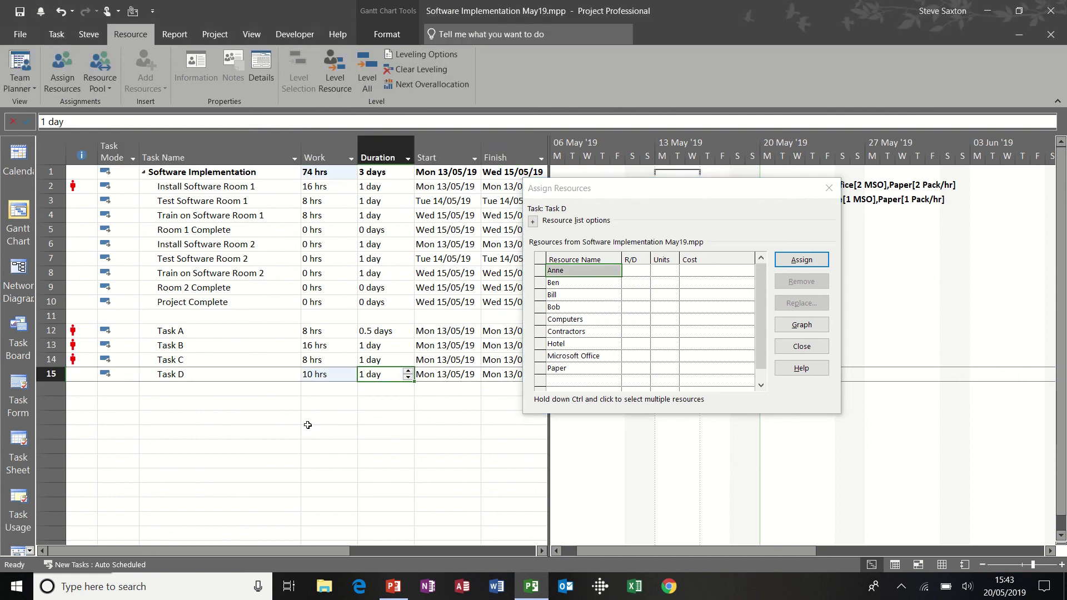
text(10)
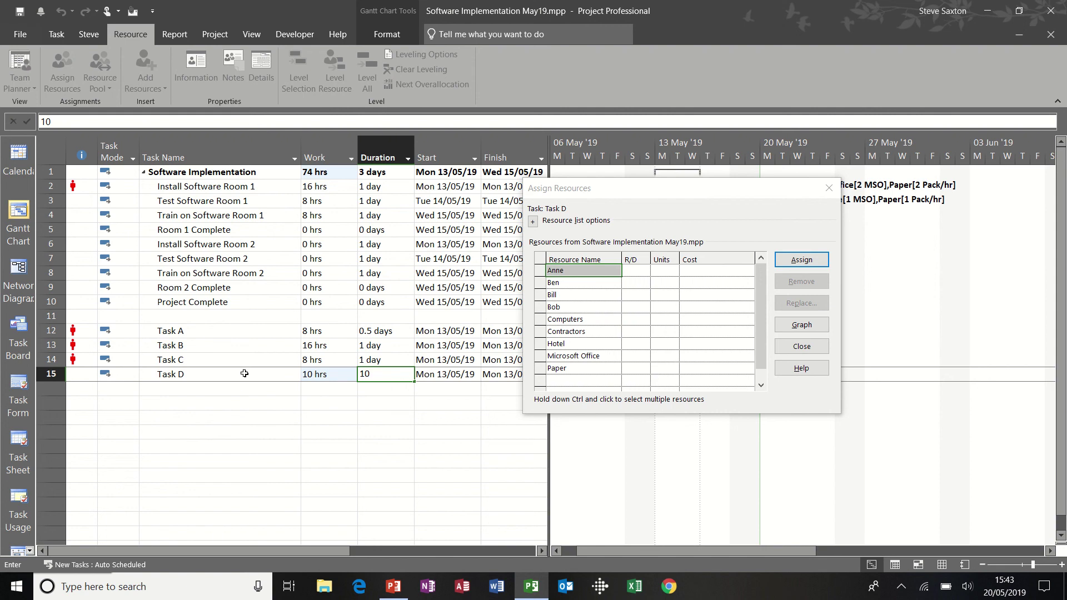
click(245, 373)
Step: Assign the first listed person to Task D, followed by the second as a separate assignment
click(810, 261)
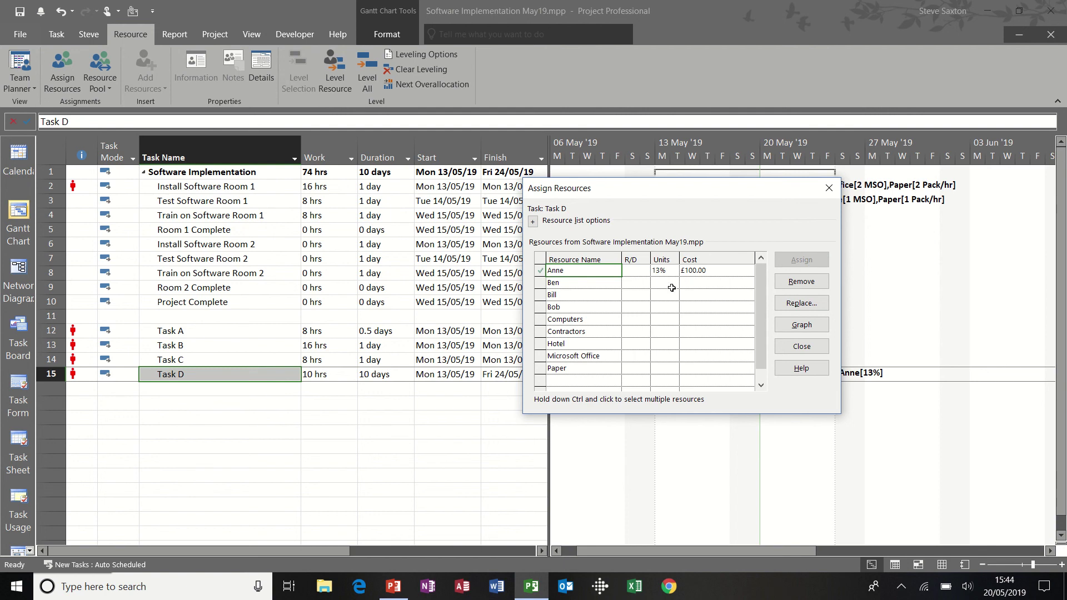
click(581, 283)
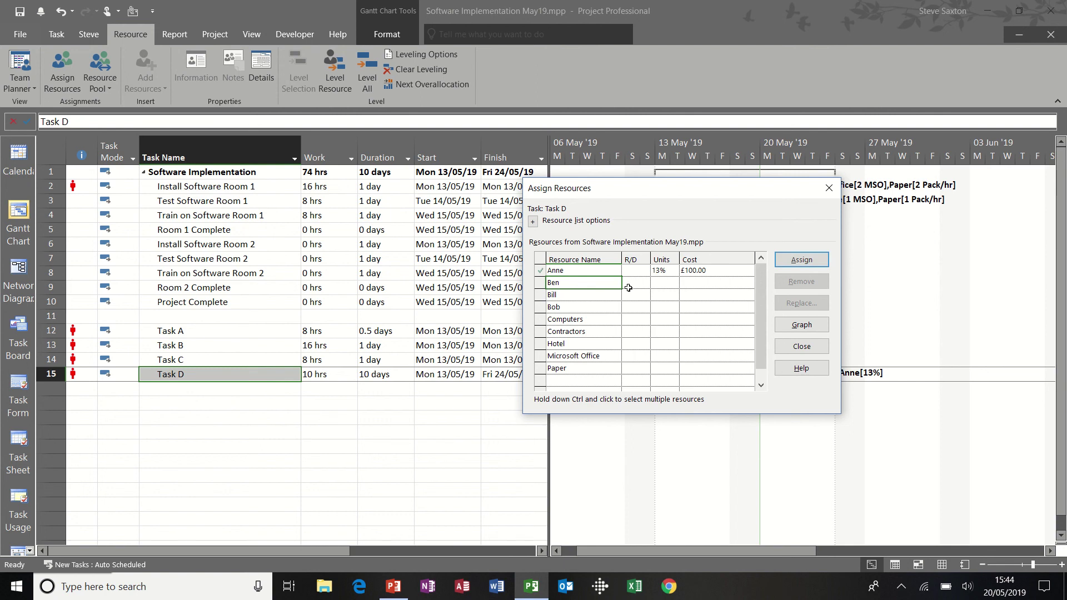
click(802, 261)
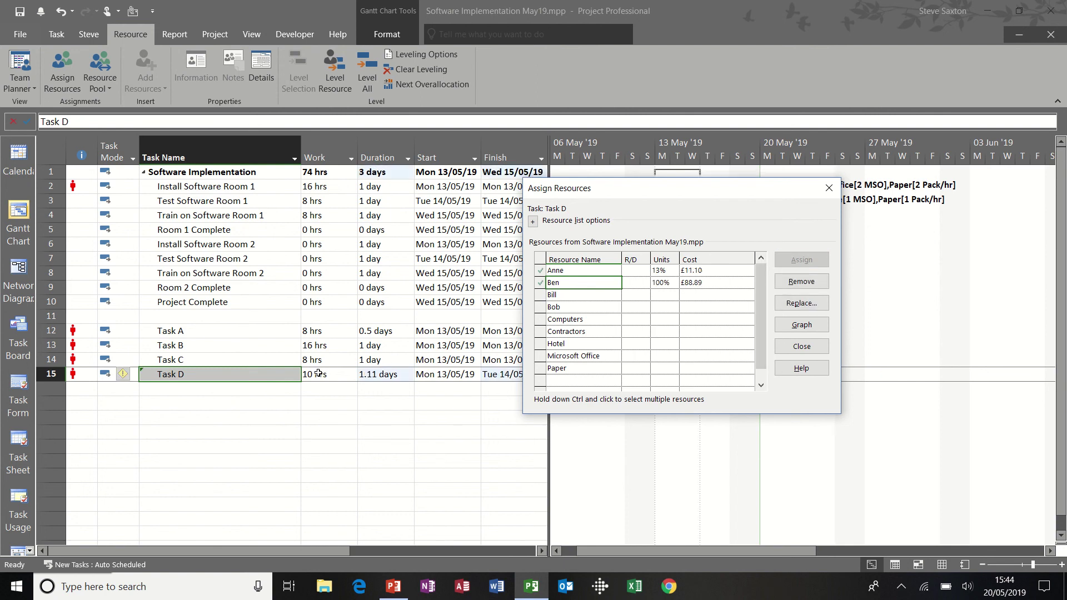
Step: Set Task D's duration back to 10 days with both people assigned
click(383, 375)
text(10)
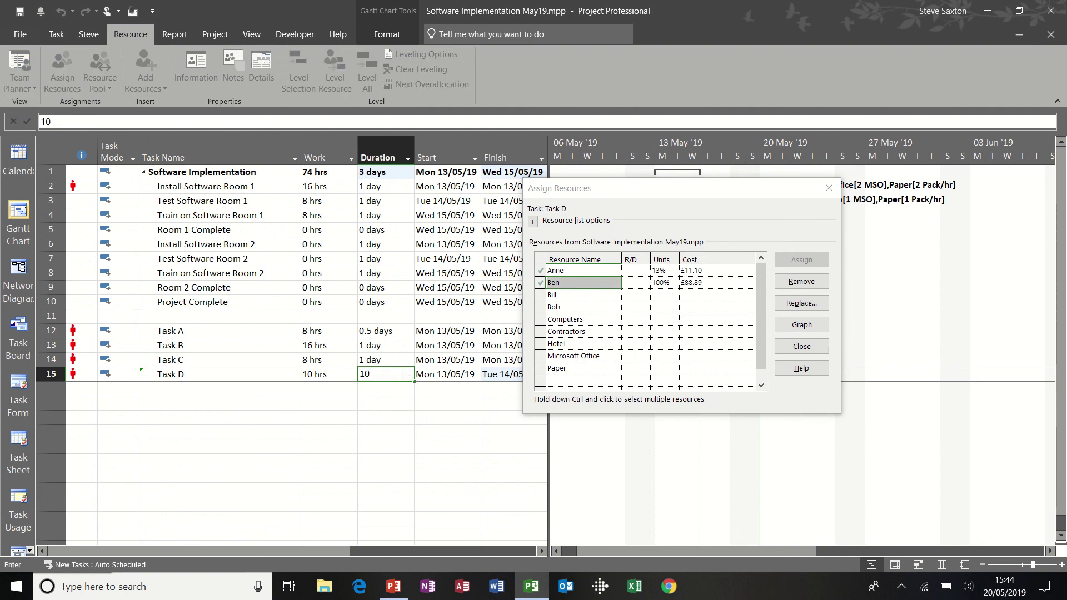
click(276, 376)
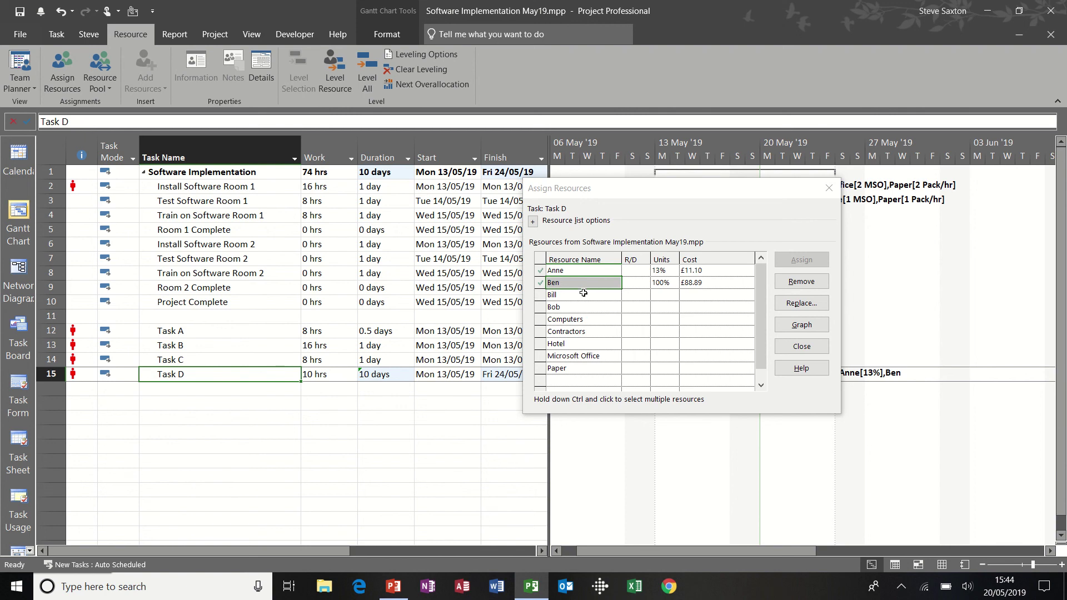
Step: Select the second to fourth listed people in the resource list for Task D
drag(583, 294, 584, 306)
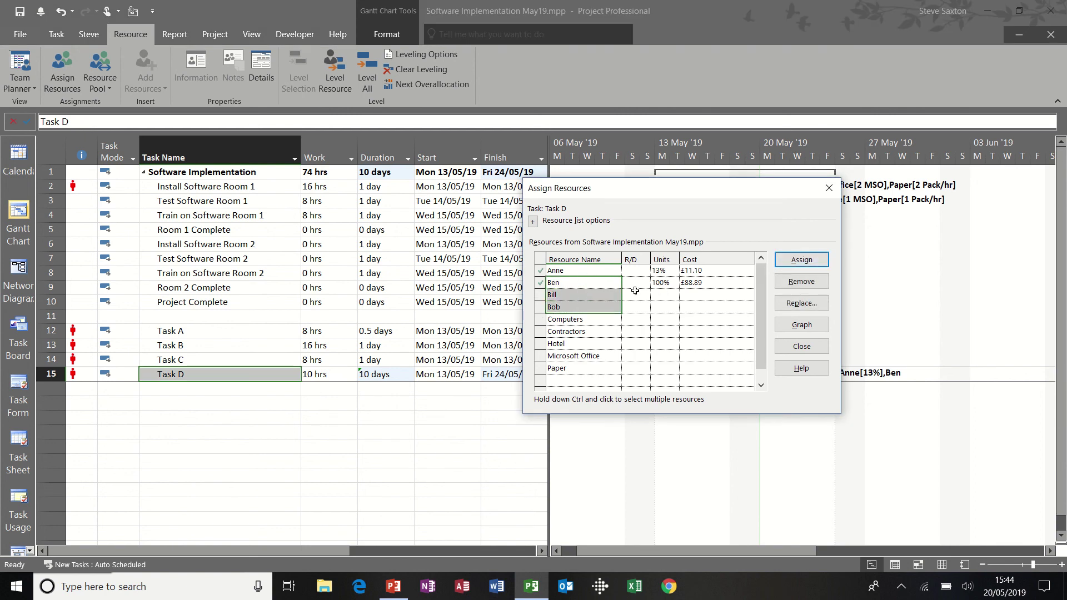